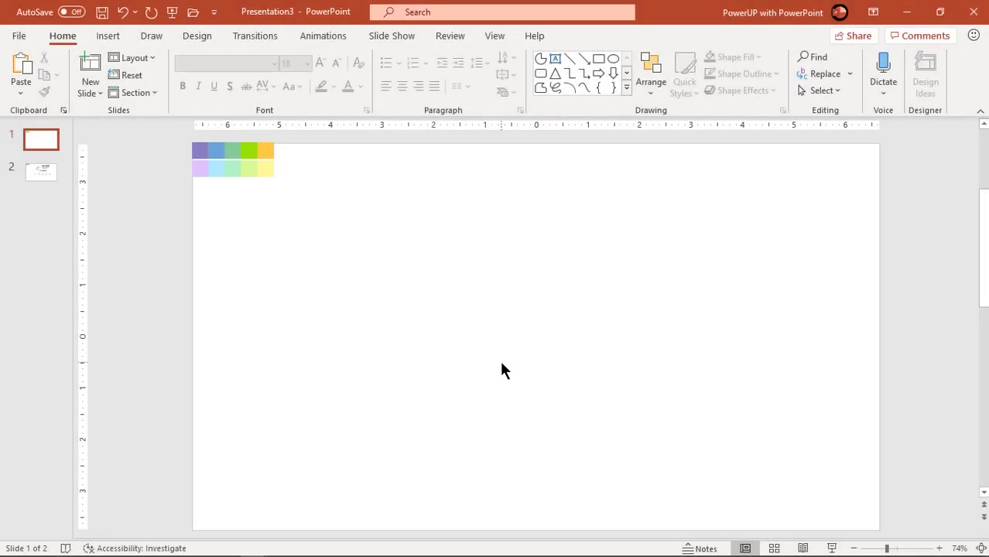
Step: Show the centre guides and switch the slide background to a gradient fill
left_click(494, 35)
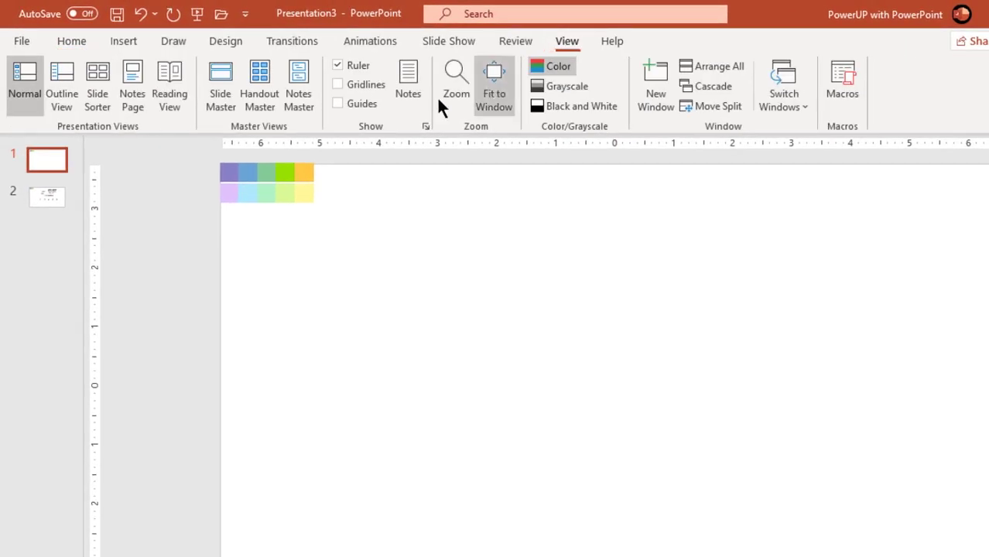
left_click(348, 106)
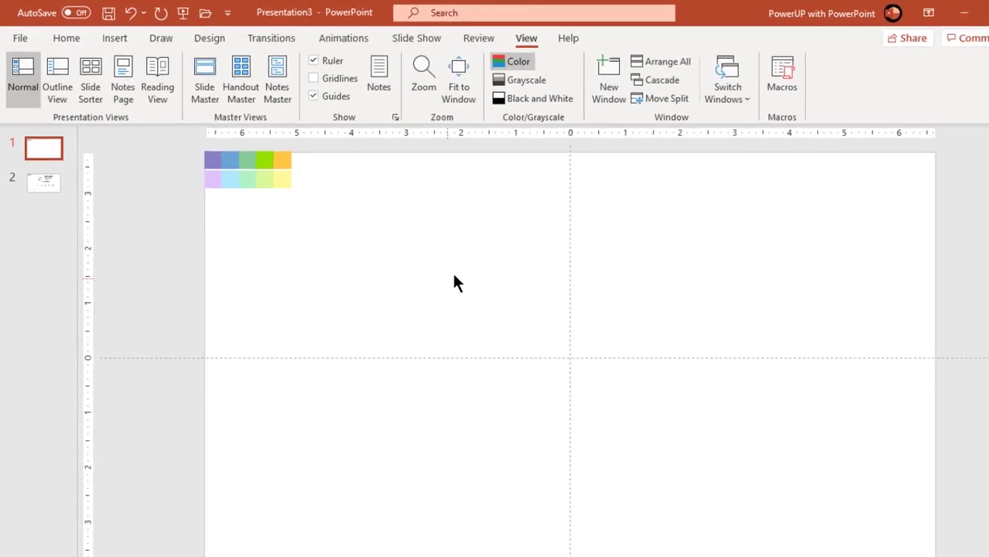
right_click(505, 321)
left_click(544, 452)
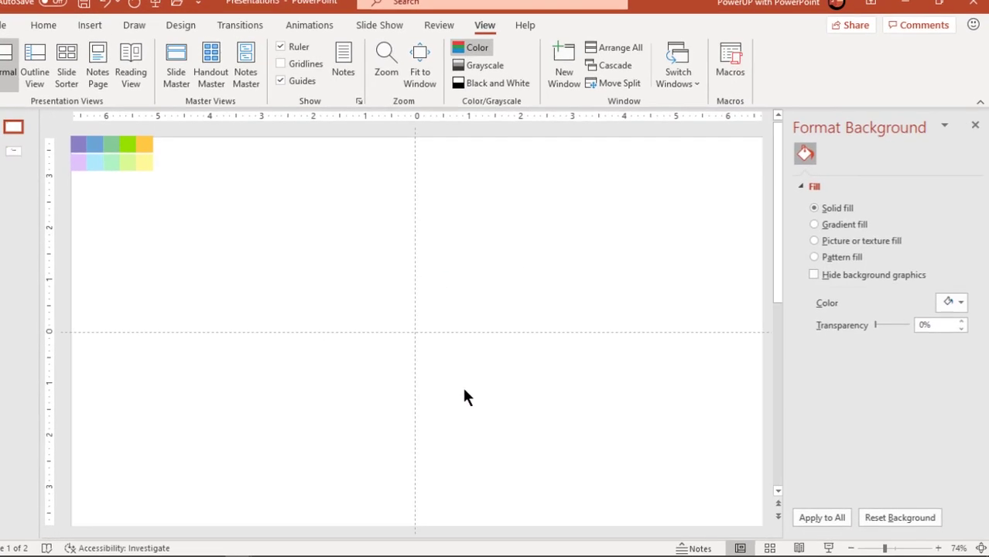
left_click(809, 170)
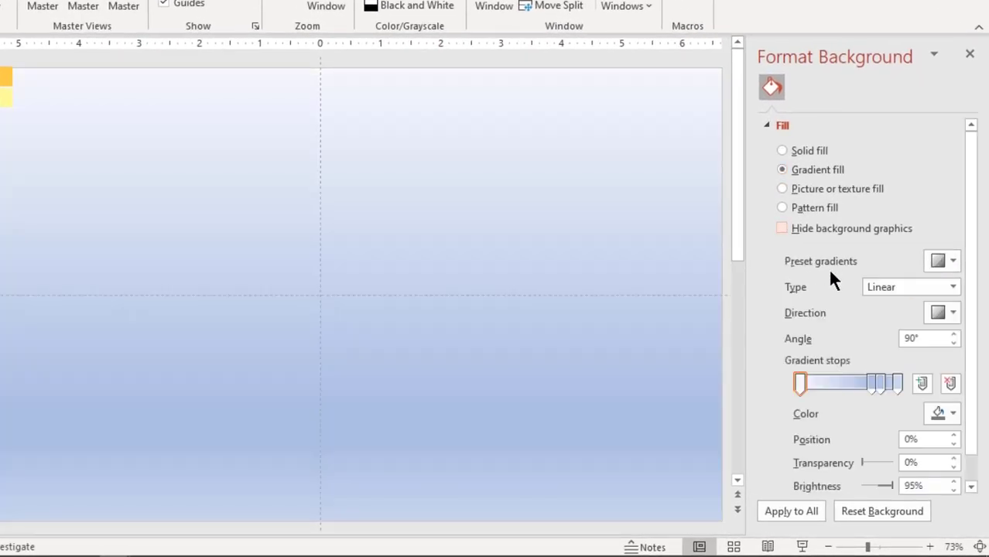
Step: Trim the extra gradient stop, angle the gradient at 45°, and give the end stop a light colour
left_click(896, 383)
left_click(946, 383)
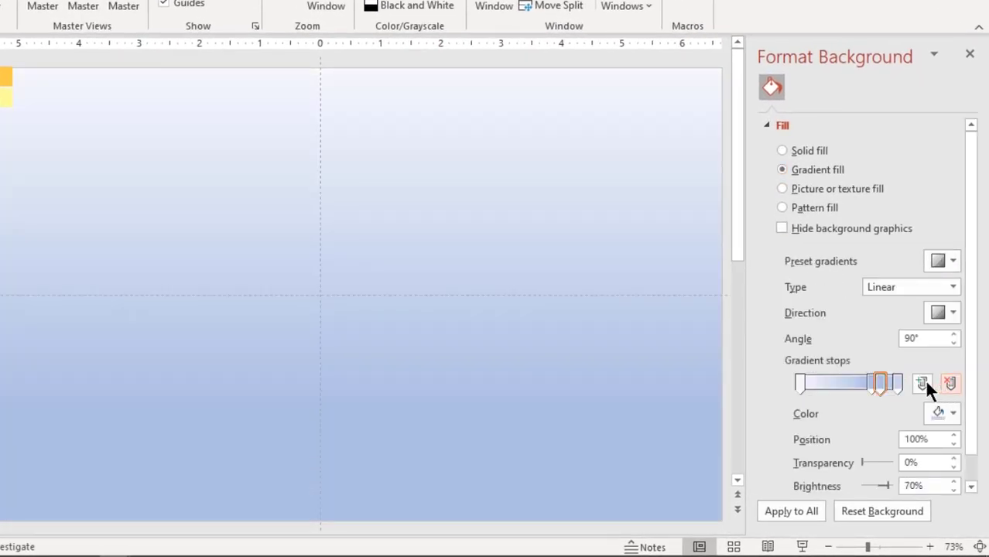
left_click_drag(882, 383, 907, 382)
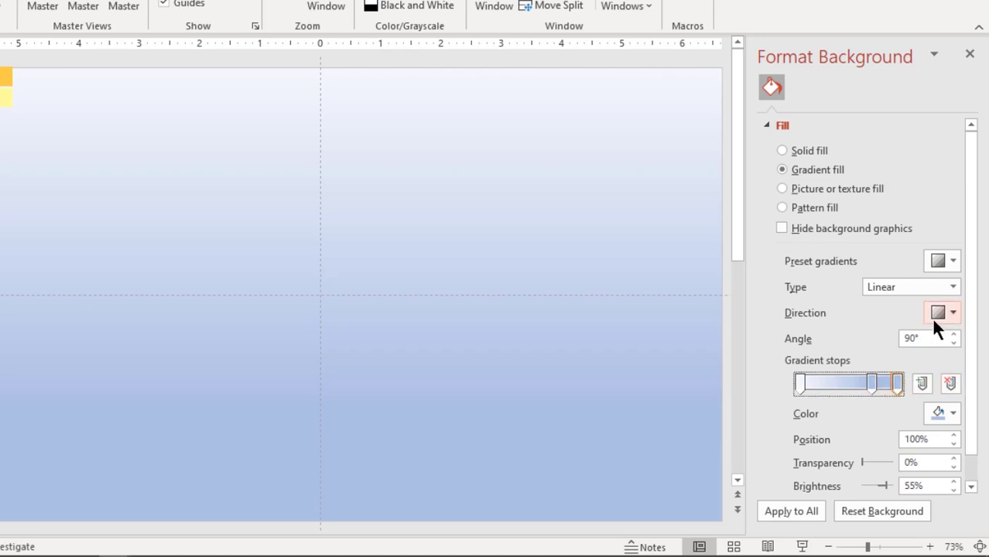
left_click(938, 312)
left_click(819, 346)
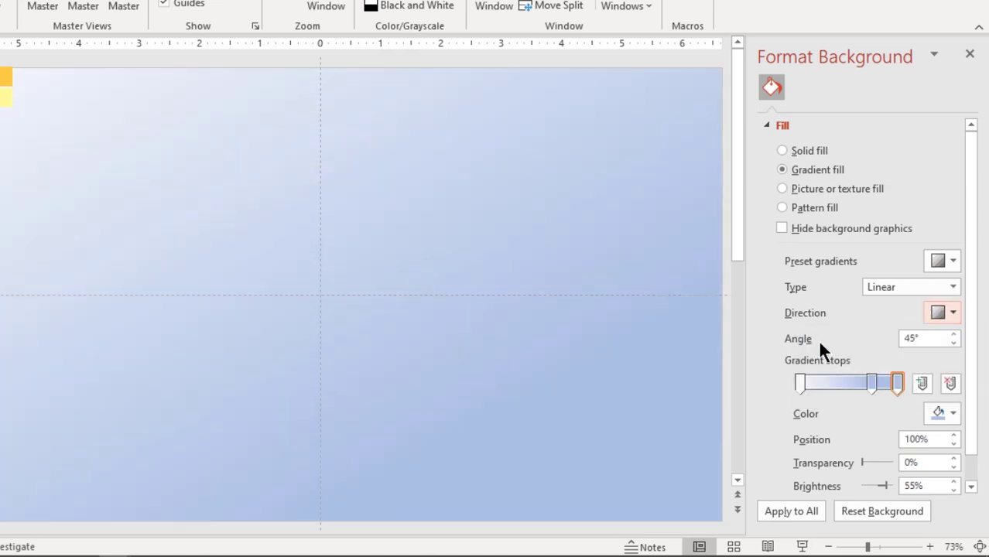
left_click(938, 412)
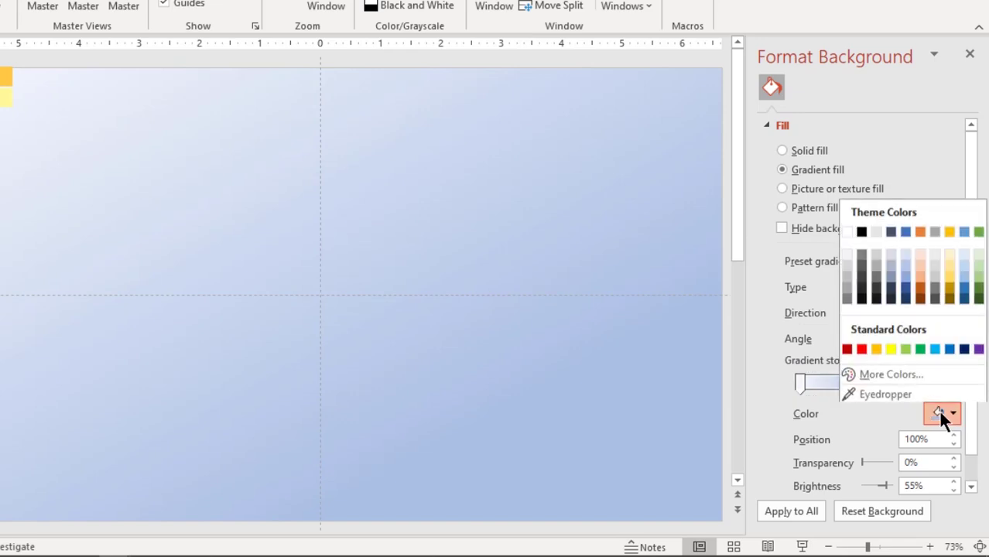
left_click(847, 269)
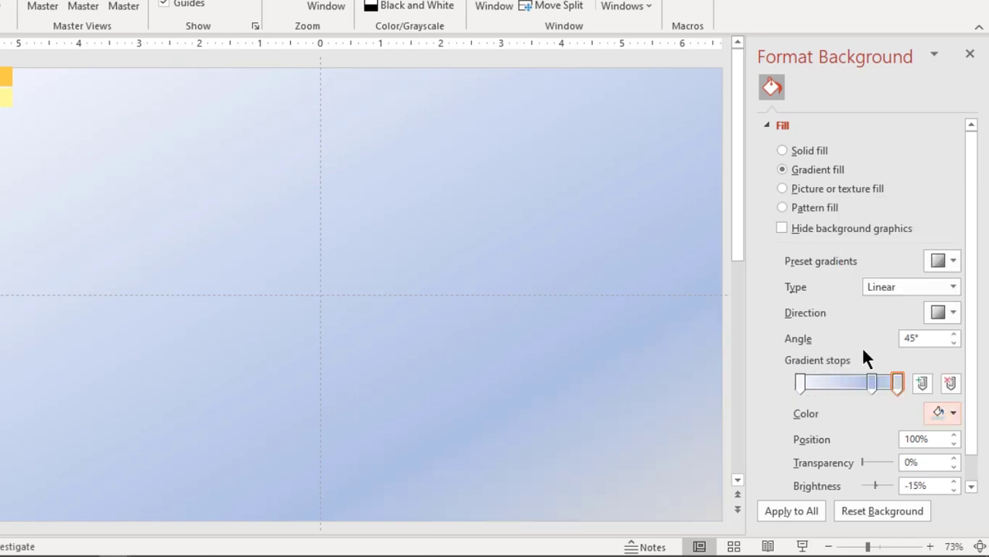
Step: Add a light grey stop at 74%, make the first stop white, and reposition the stops
left_click(870, 382)
left_click(936, 412)
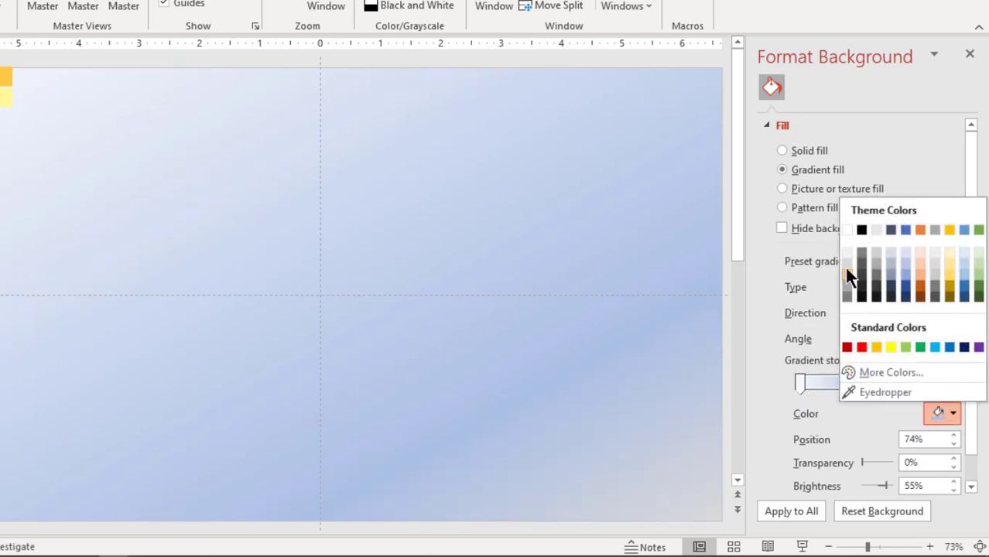
left_click(845, 256)
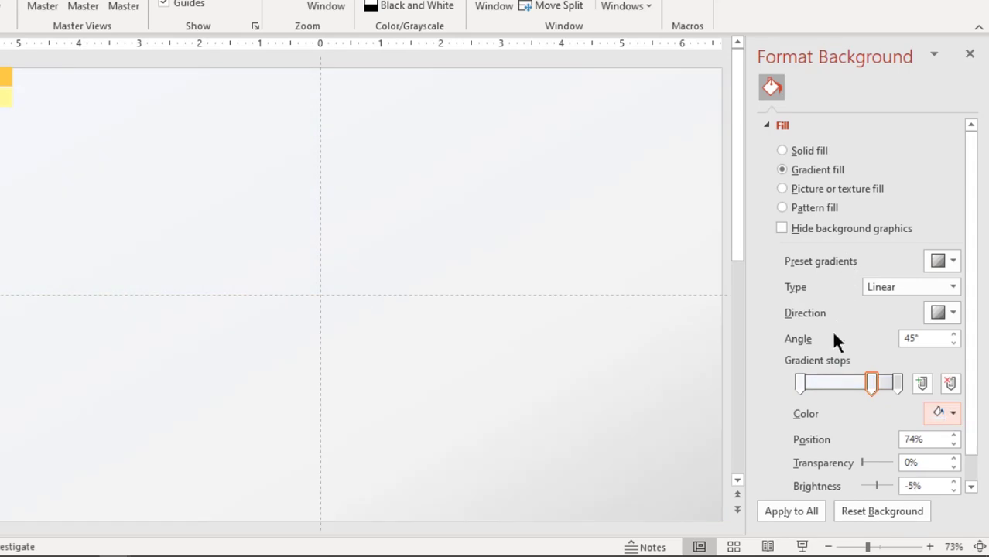
left_click(799, 383)
left_click(930, 412)
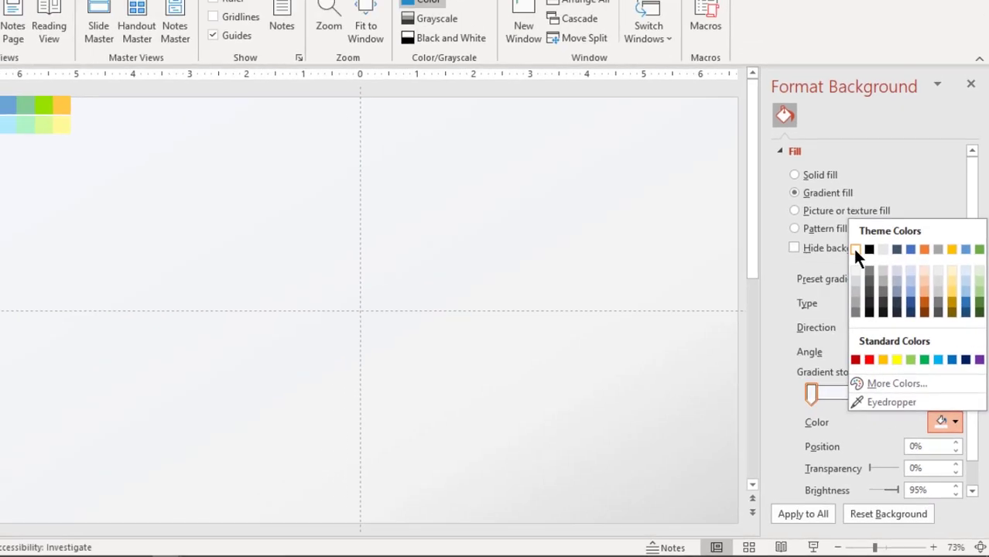
left_click(846, 230)
left_click_drag(890, 411, 855, 412)
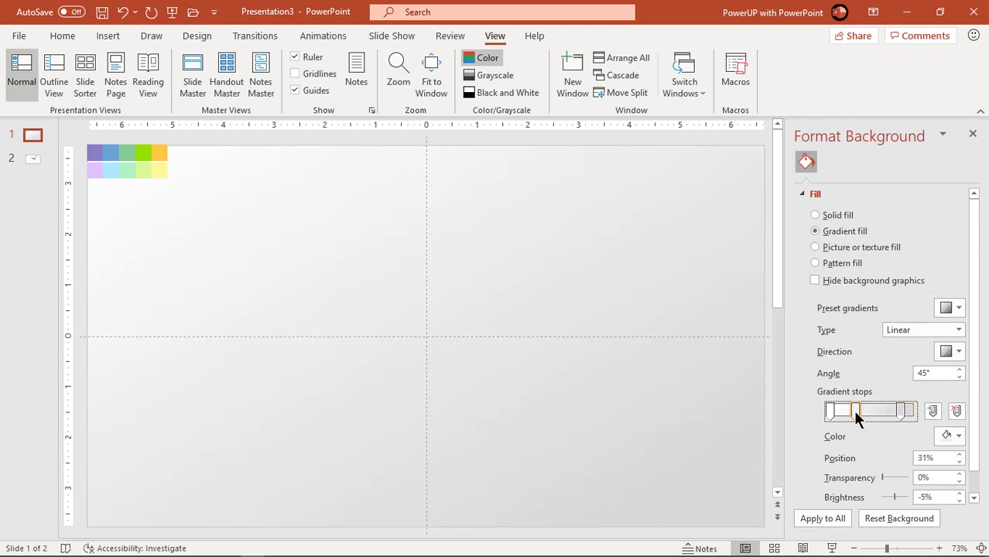
left_click(973, 134)
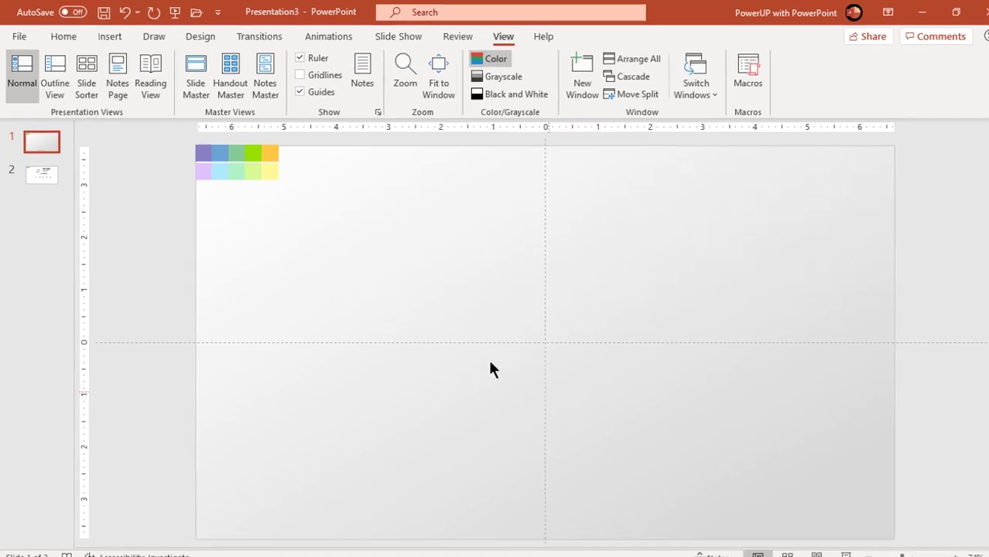
Step: Draw a circle at the slide centre, remove its outline, and enlarge it to 2.08" across
left_click(108, 35)
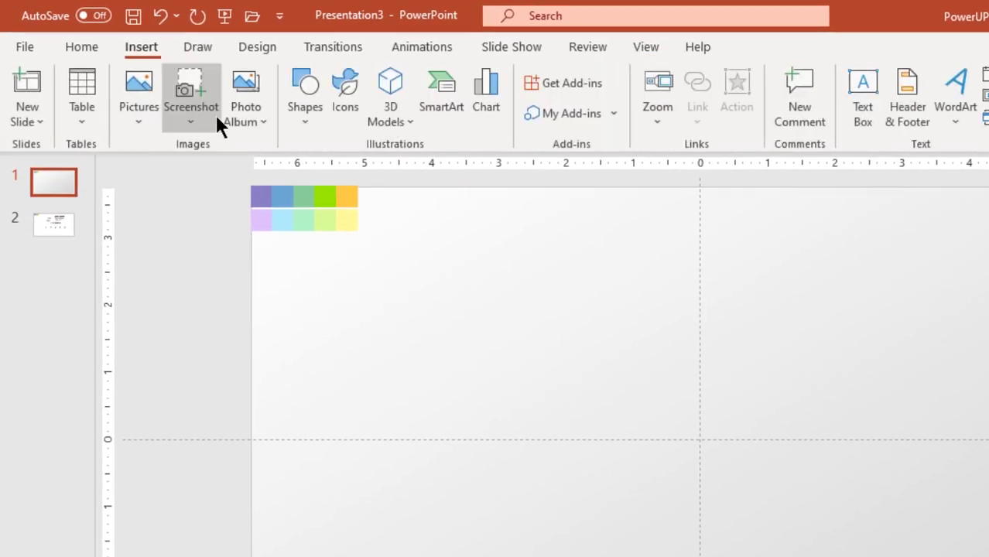
left_click(293, 123)
left_click(389, 171)
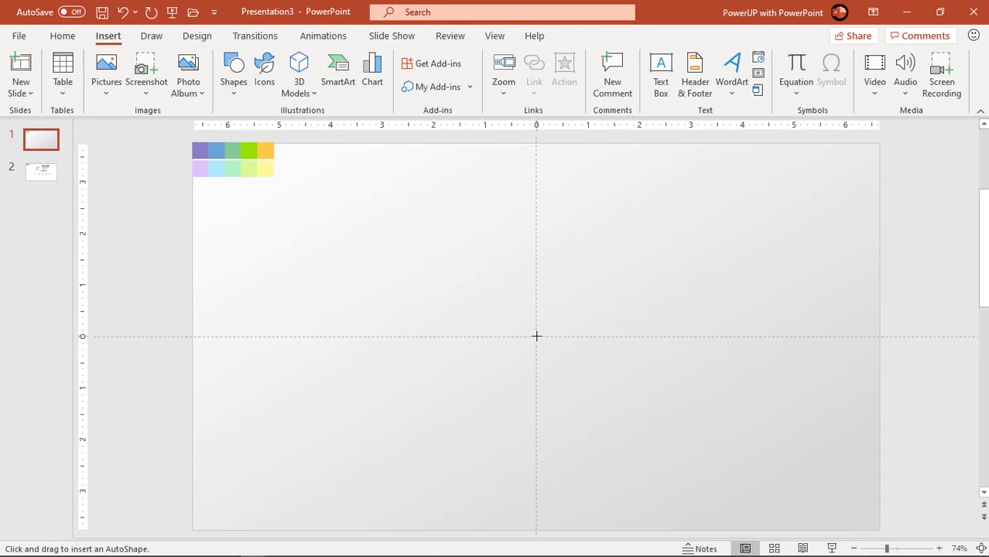
mouse_move(537, 336)
left_mouse_down()
mouse_move(587, 368)
mouse_move(589, 389)
left_mouse_up()
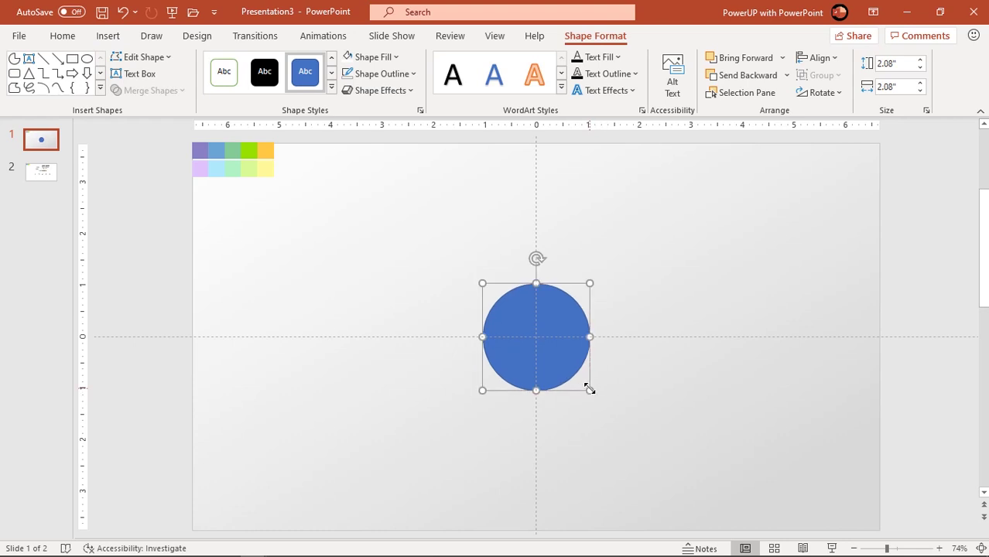
left_click(395, 75)
left_click(389, 231)
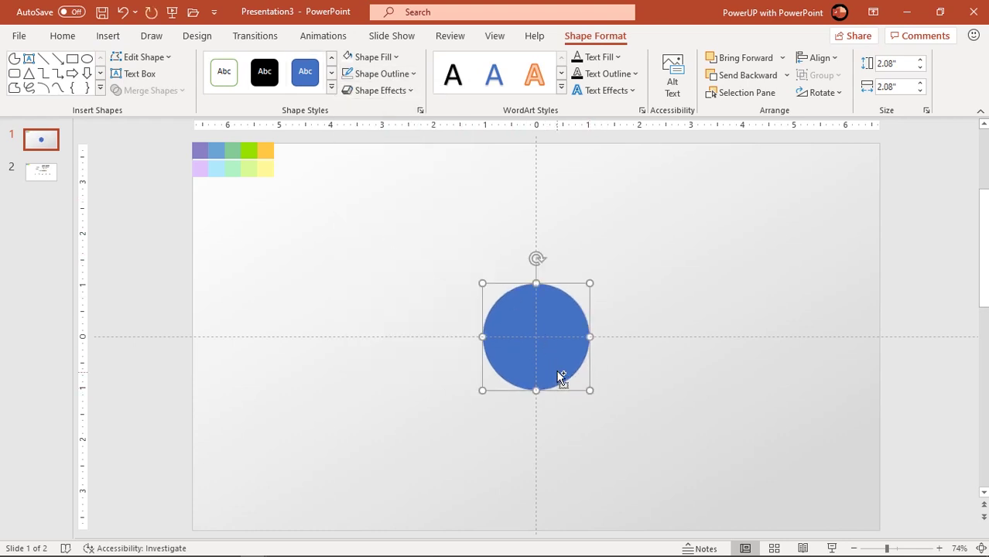
scroll(561, 378, "up", 5)
left_click_drag(628, 420, 632, 424)
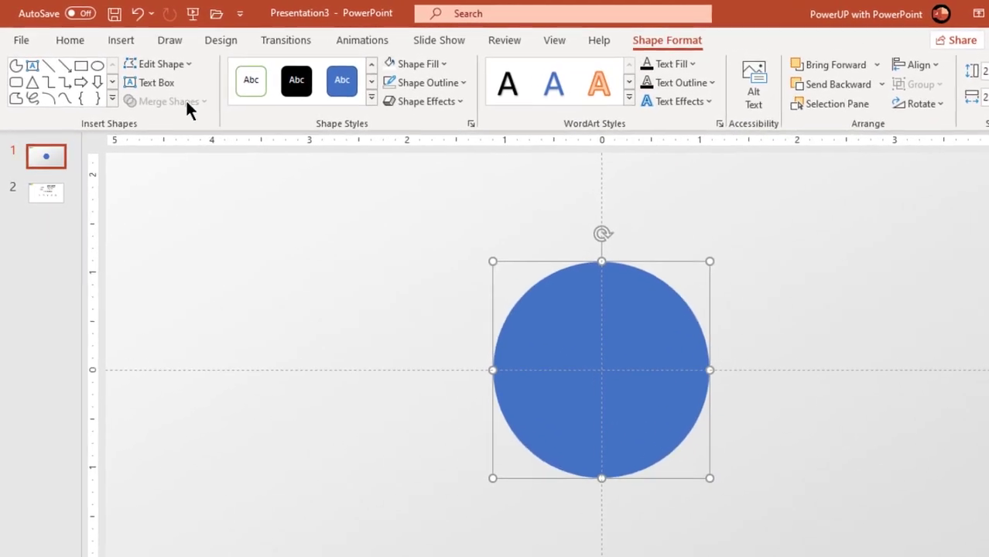
left_click(129, 42)
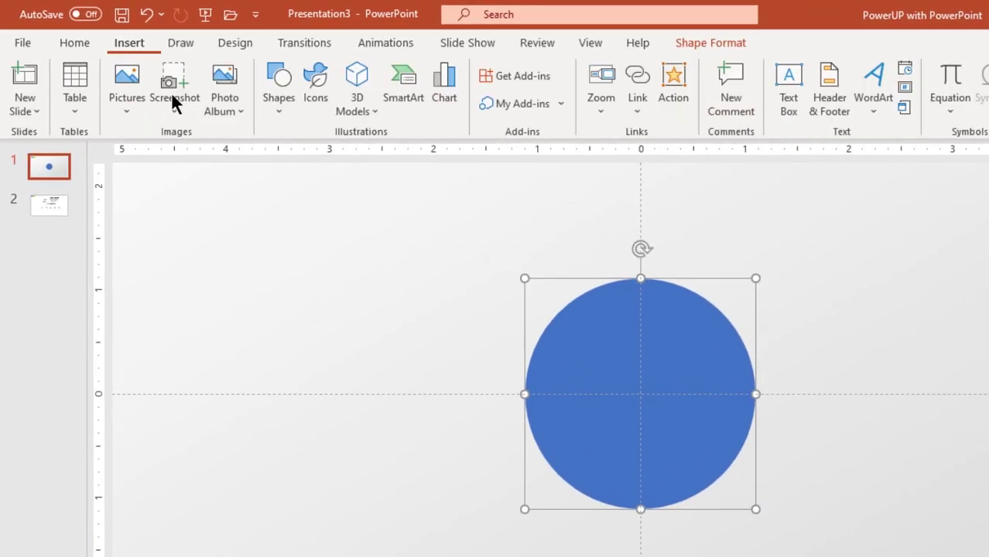
Step: Draw a triangle above the circle, remove its outline, and fill it near-black
left_click(277, 111)
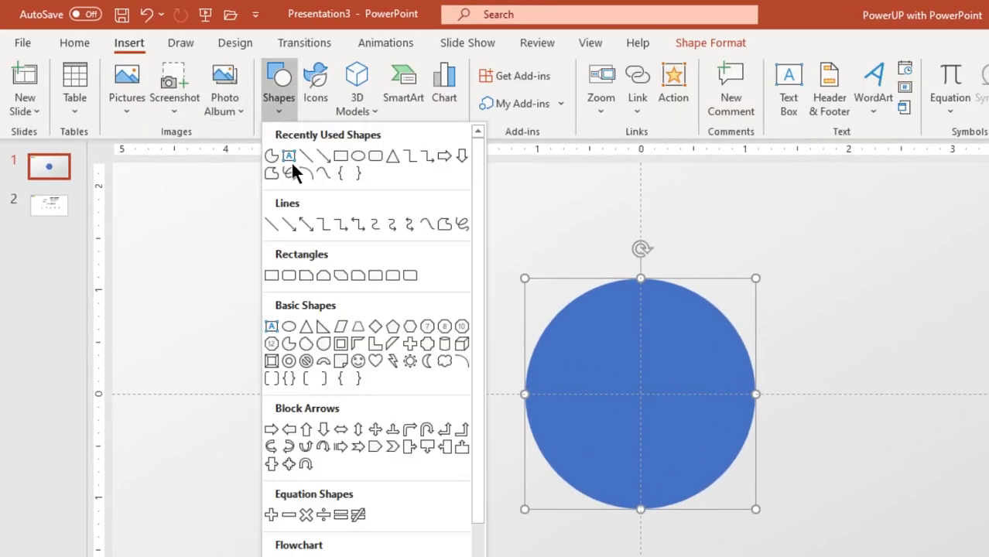
left_click(396, 157)
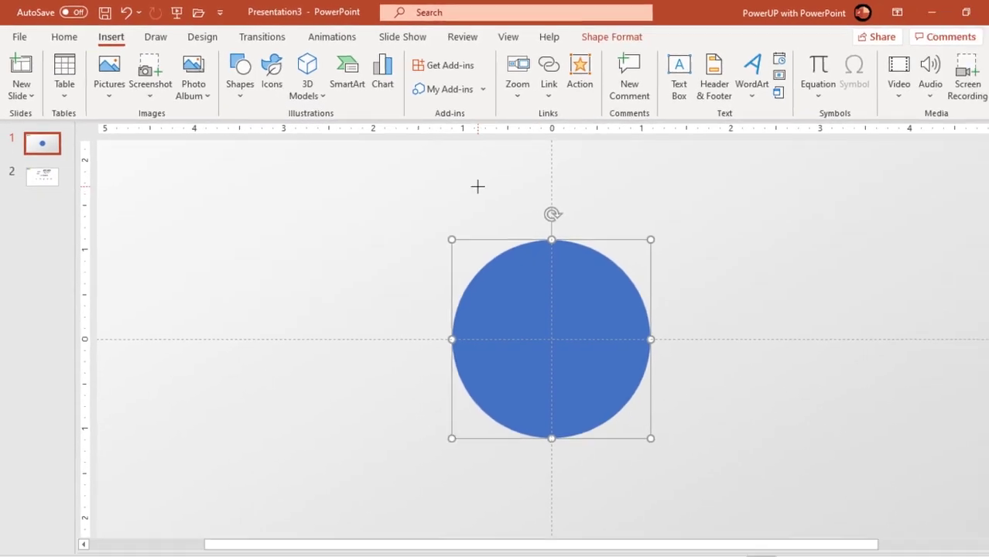
left_click_drag(478, 187, 624, 291)
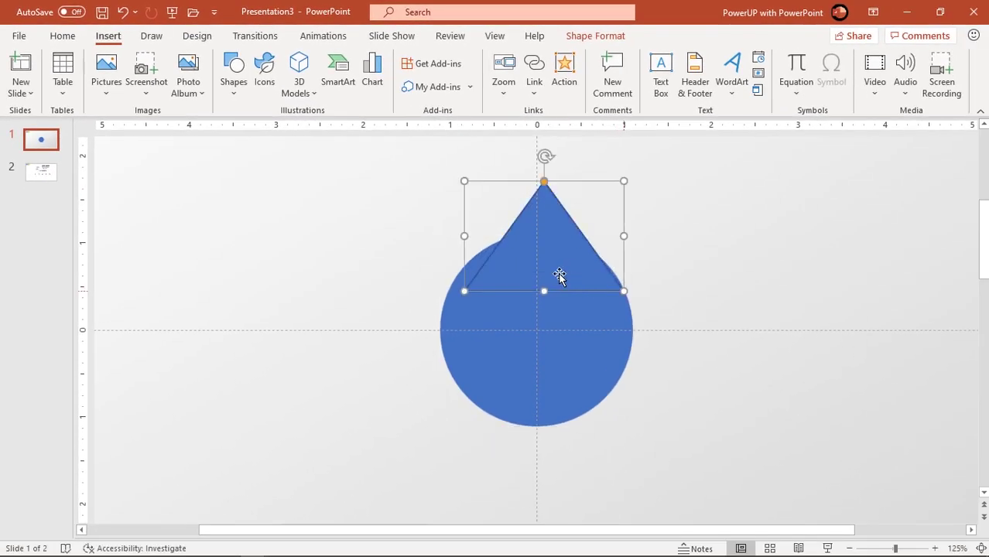
left_click_drag(467, 236, 448, 235)
left_click_drag(521, 265, 524, 257)
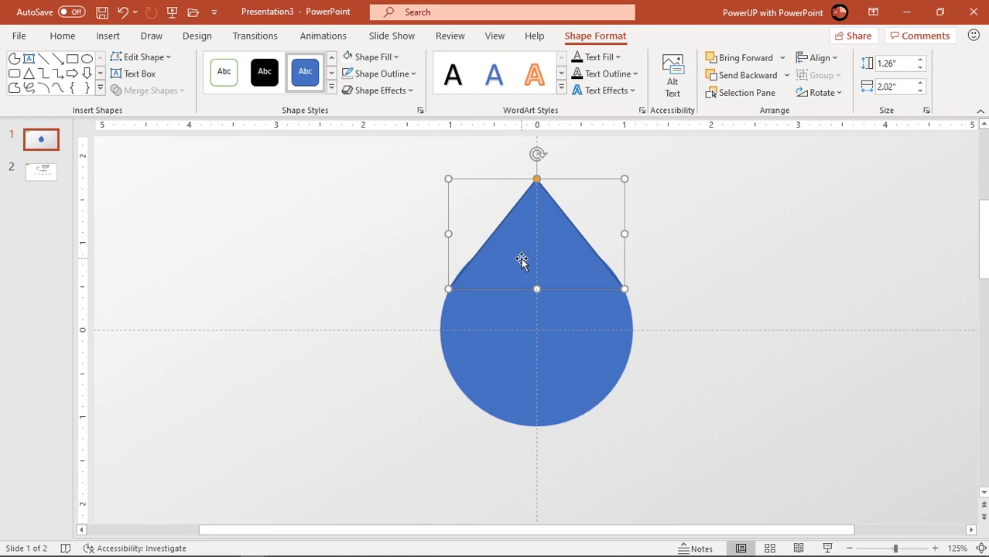
scroll(520, 258, "up", 1)
scroll(558, 331, "up", 2)
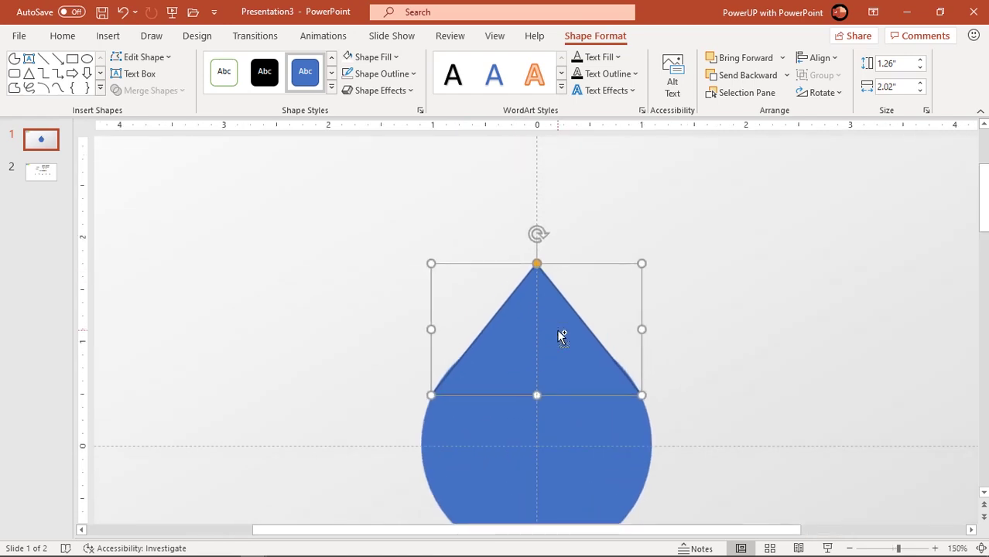
scroll(561, 340, "up", 4)
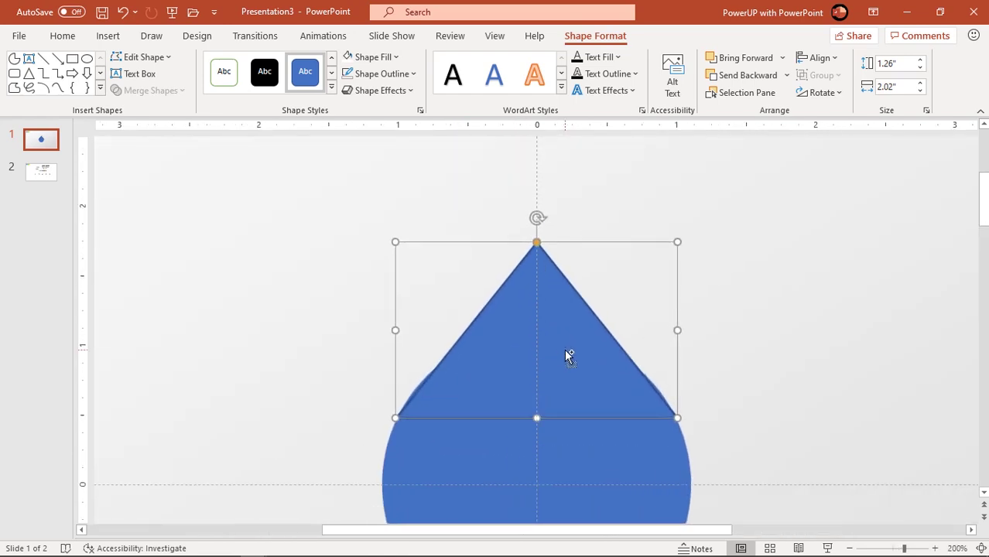
left_click(395, 74)
left_click(385, 234)
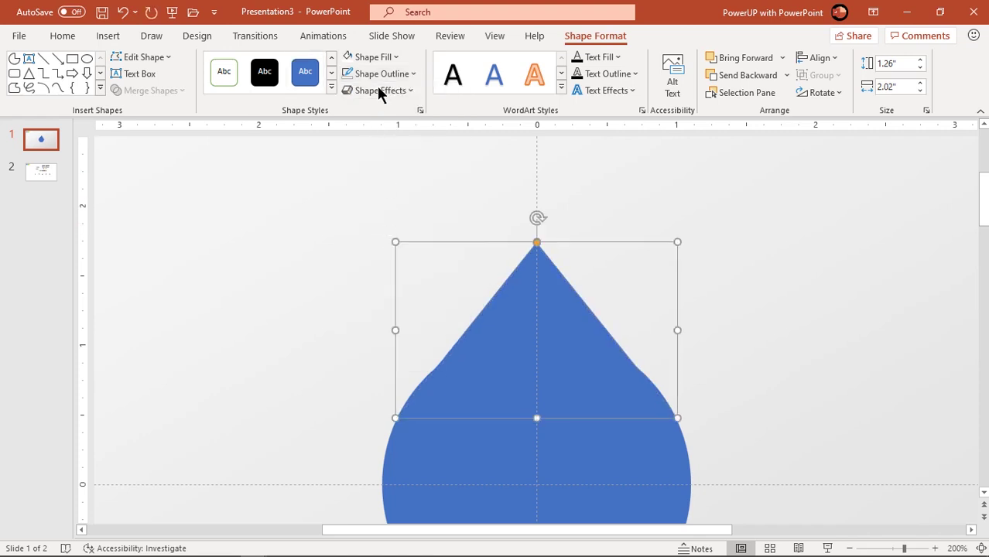
left_click(378, 61)
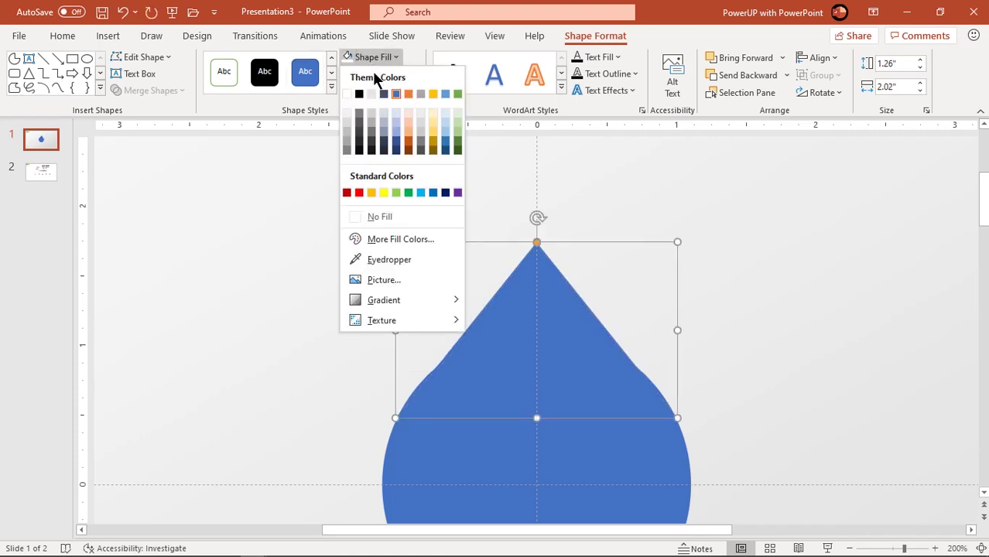
left_click(361, 146)
Step: Narrow the triangle to 1.85" wide so its base corners touch the circle
left_click_drag(507, 345, 508, 334)
left_click_drag(398, 318, 402, 315)
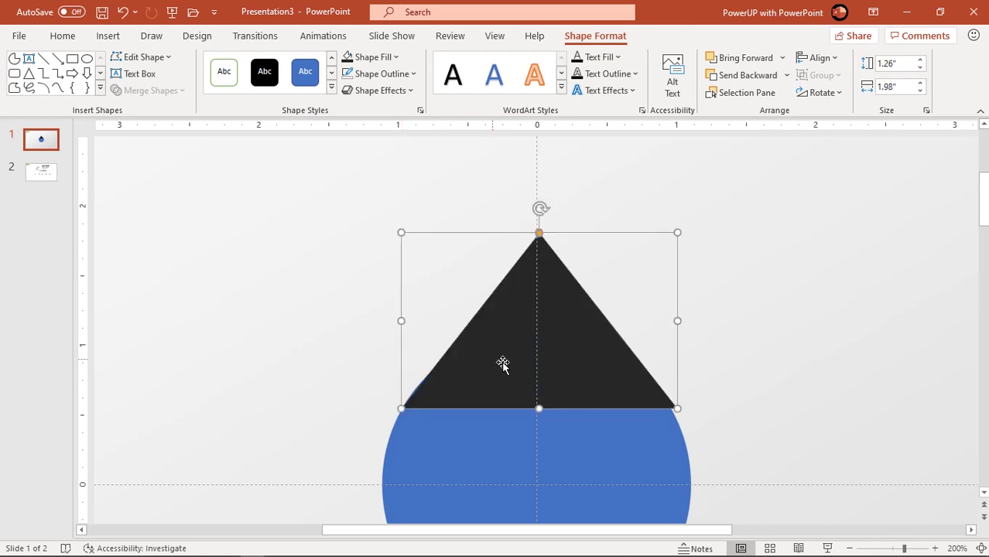
left_click_drag(503, 365, 502, 354)
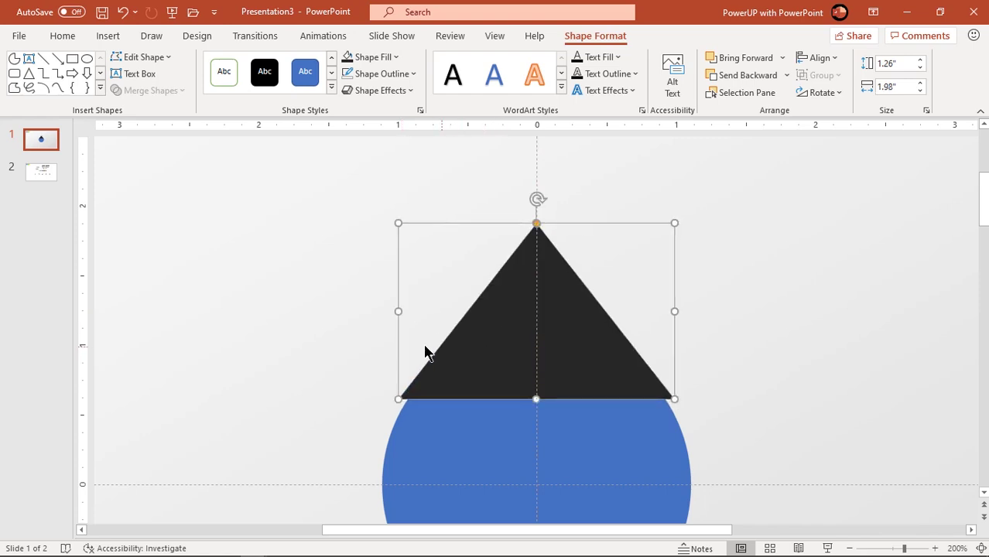
left_click_drag(399, 310, 407, 310)
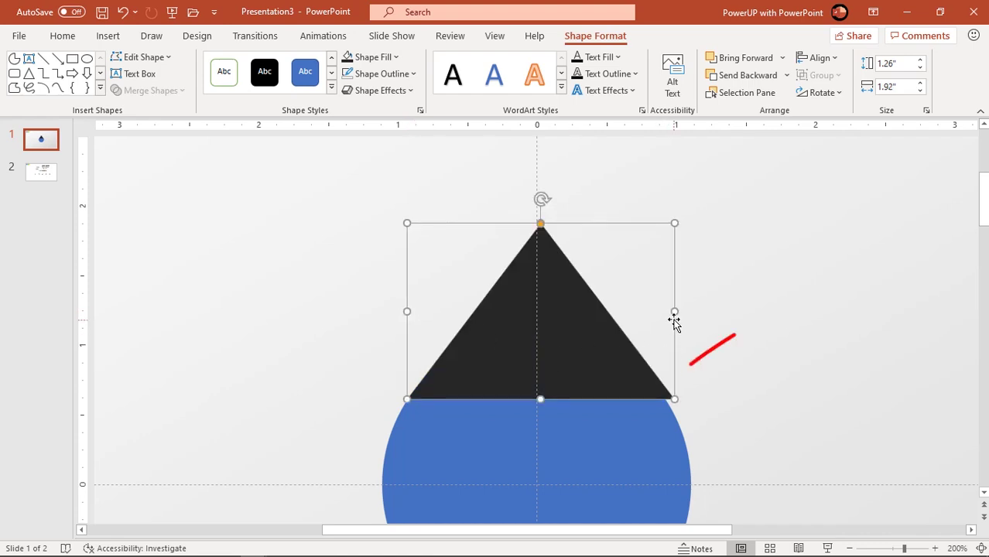
left_click_drag(674, 311, 666, 311)
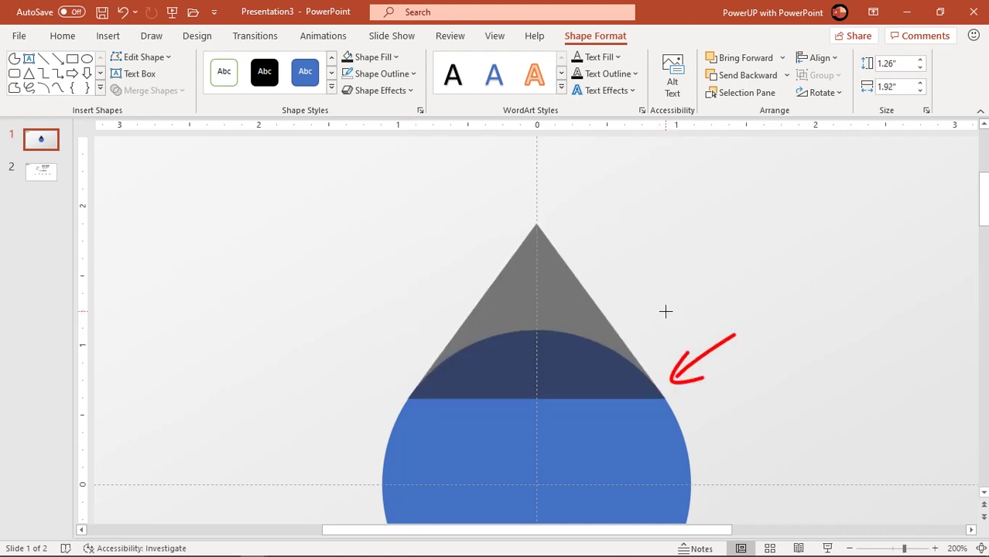
left_click_drag(666, 311, 665, 311)
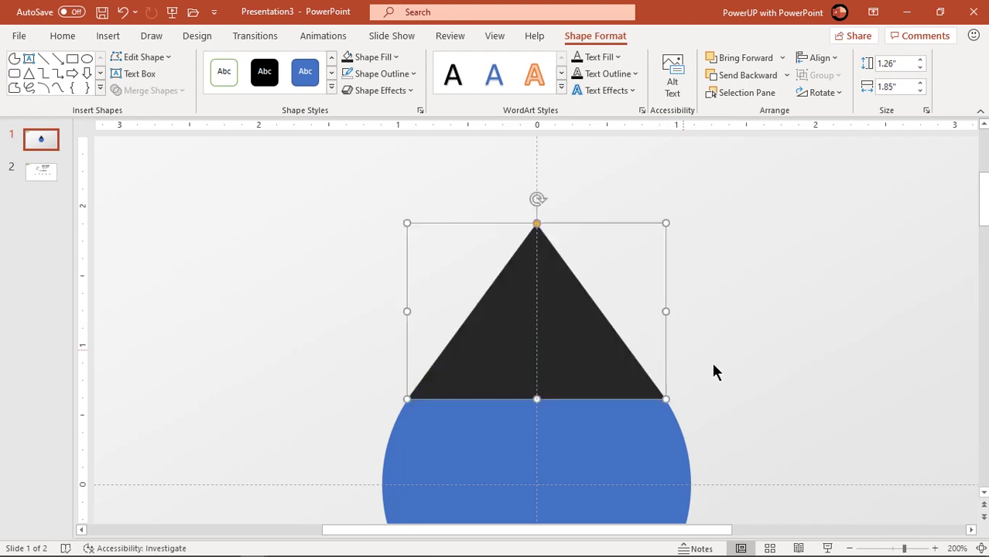
scroll(715, 372, "down", 5, "ctrl")
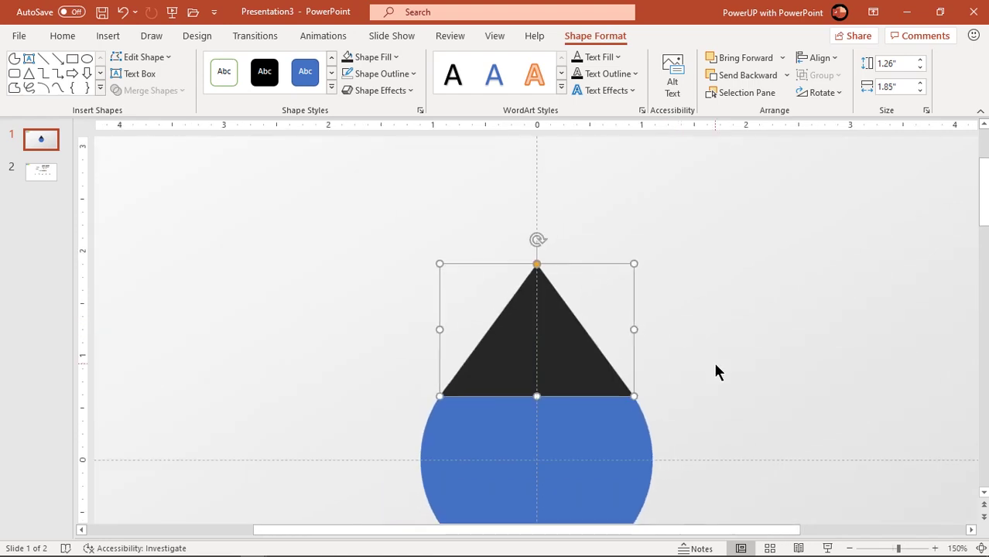
Step: Select the circle and triangle together and union them into a single teardrop
left_click(559, 466)
scroll(555, 425, "down", 1)
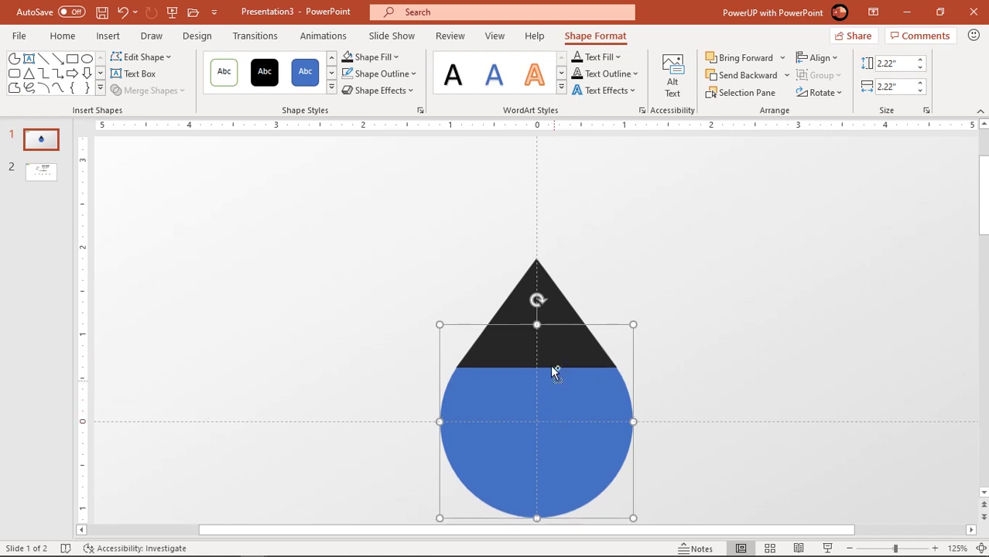
left_click(549, 345, "shift")
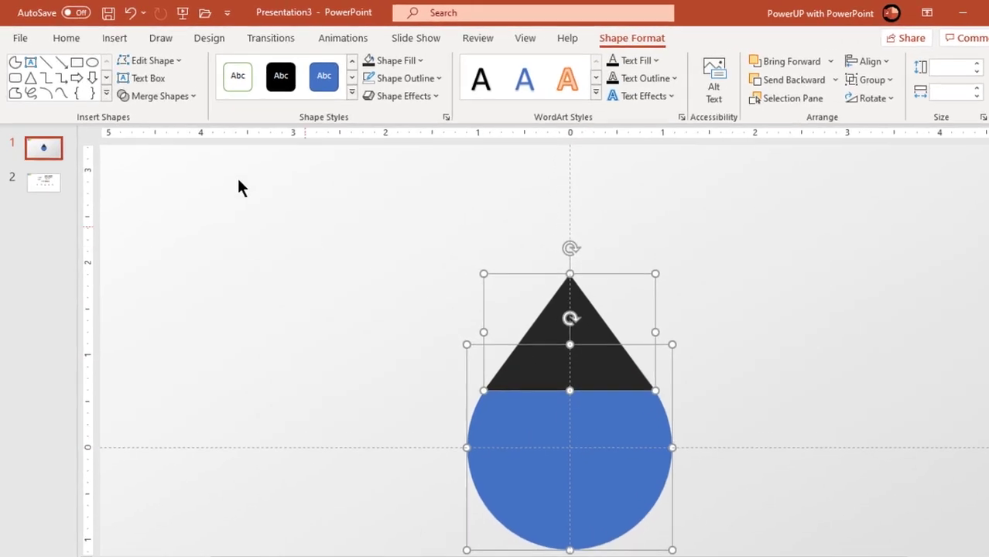
left_click(159, 90)
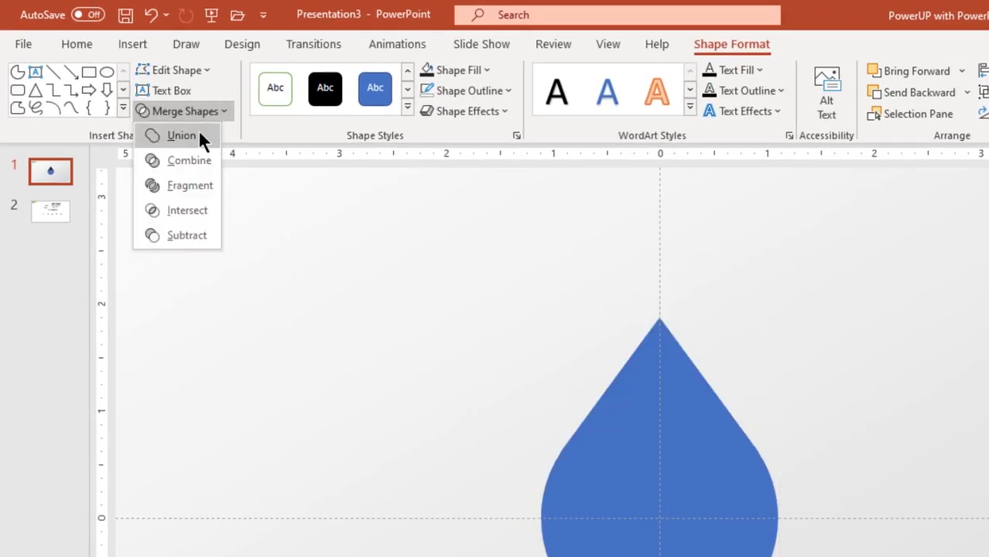
left_click(198, 133)
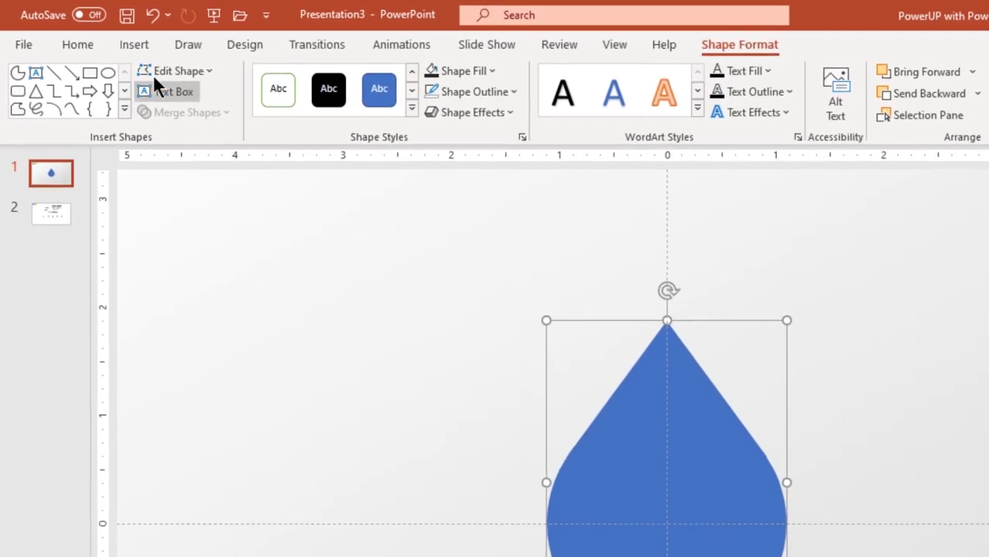
left_click(134, 44)
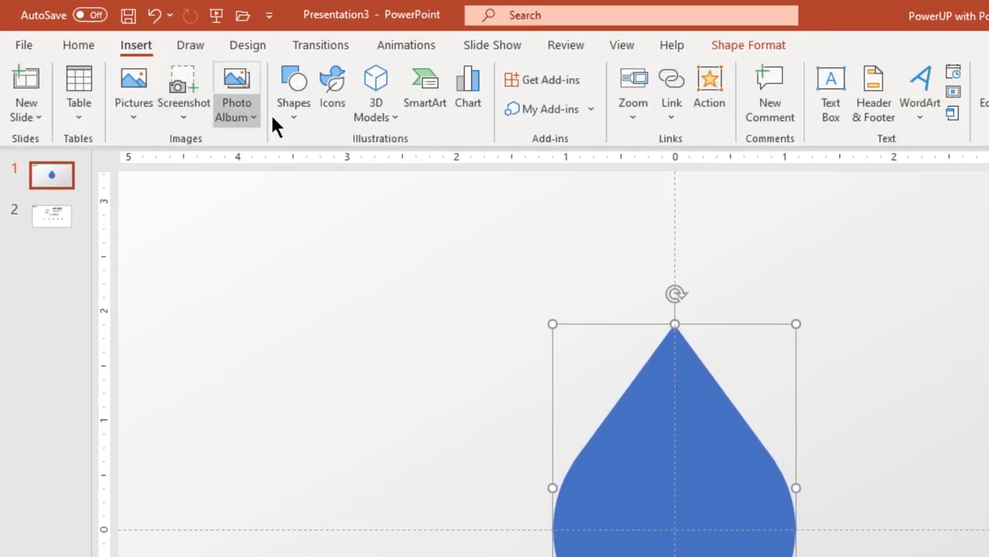
Step: Draw a 0.3" circle near the drop's tip and subtract it from the teardrop
left_click(290, 109)
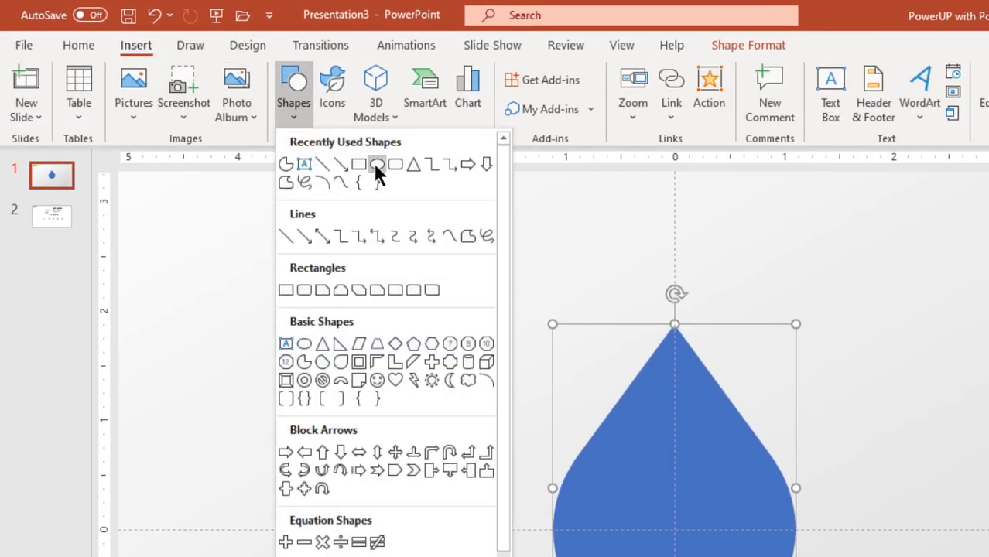
left_click(377, 165)
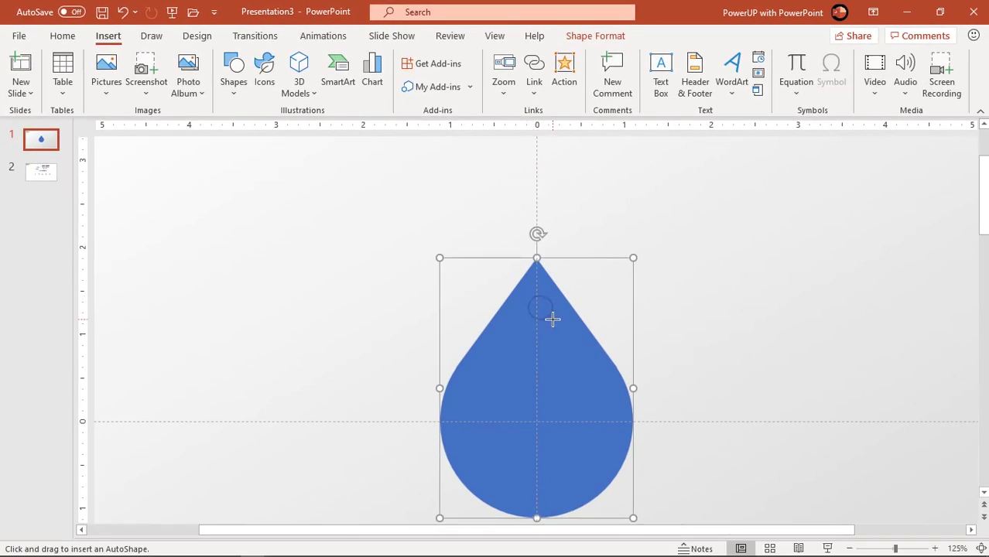
left_click_drag(555, 319, 528, 294)
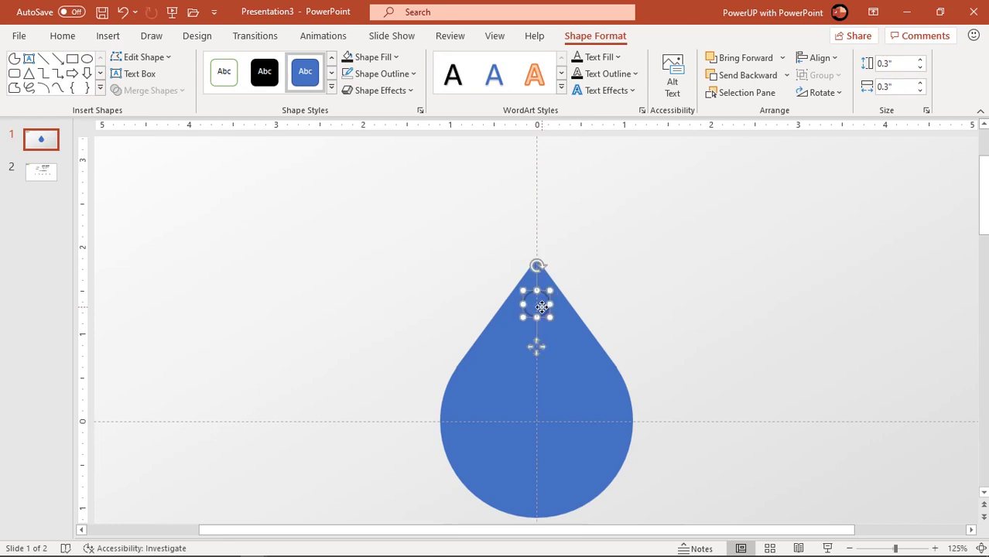
left_click(561, 382)
left_click(546, 309, "shift")
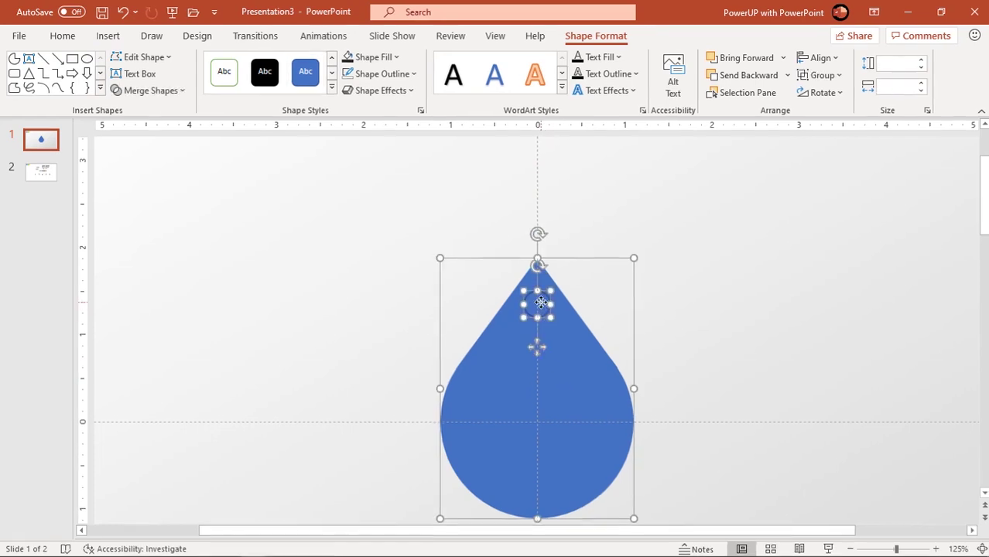
left_click(190, 101)
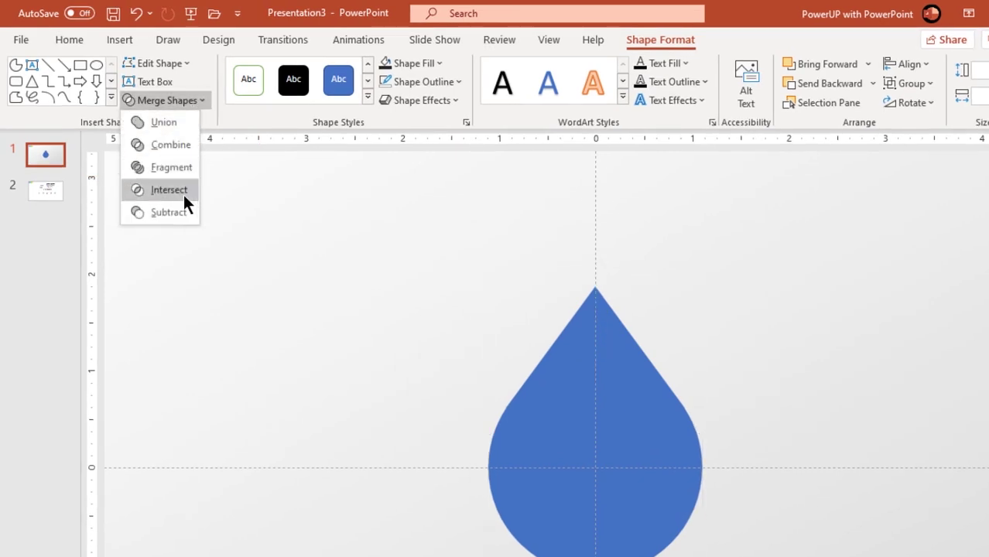
left_click(174, 209)
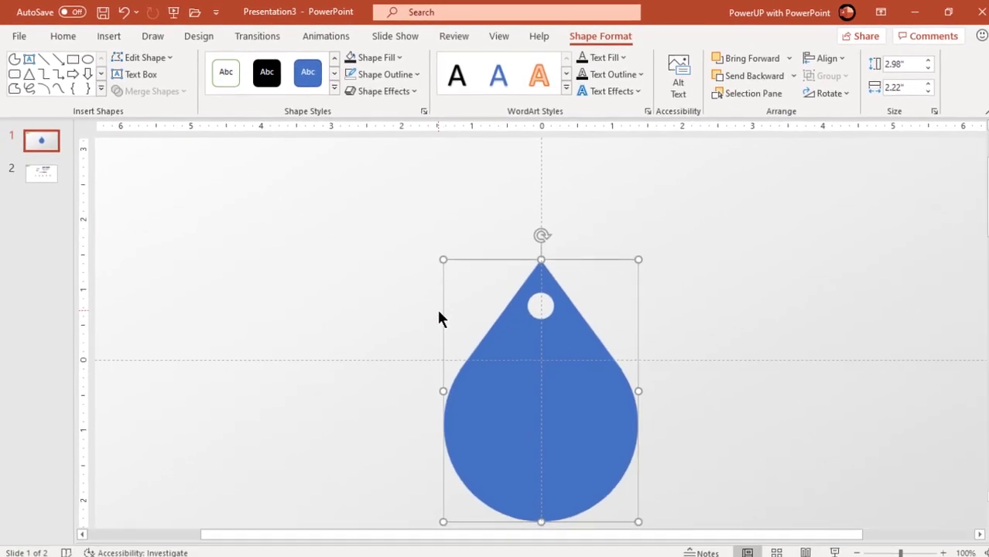
Step: Switch the teardrop to a 225° gradient fill with the middle stop removed
right_click(544, 370)
left_click(592, 335)
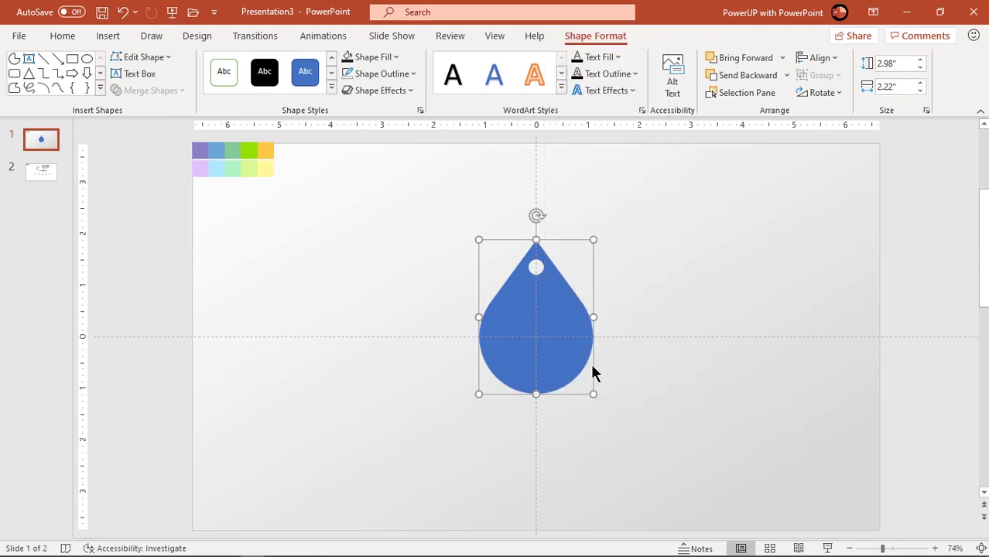
left_click(820, 267)
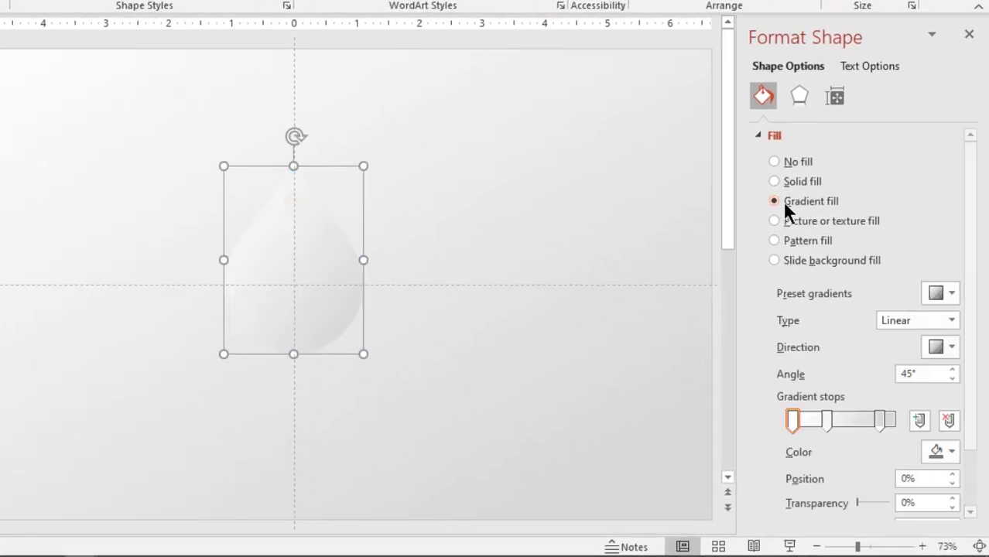
left_click(940, 345)
left_click(884, 415)
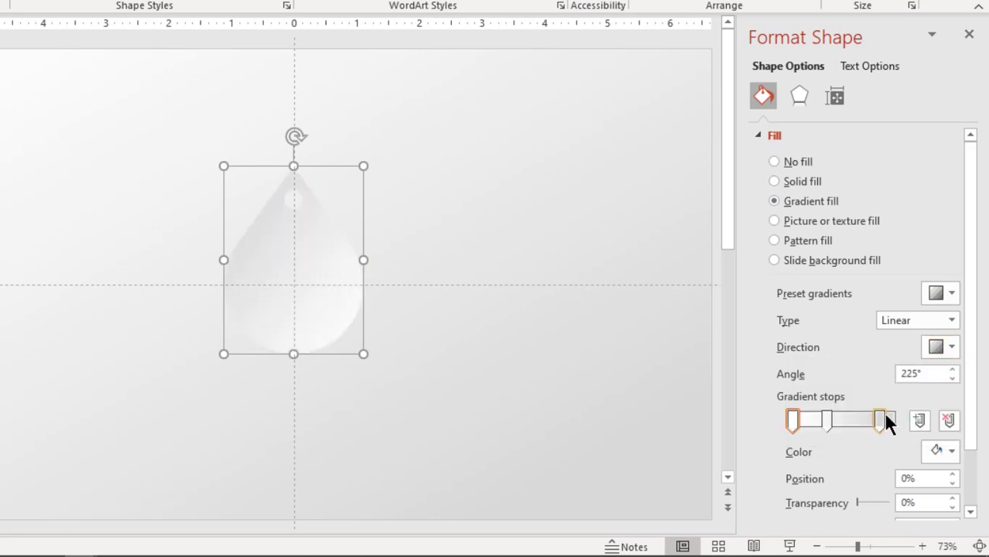
left_click(827, 420)
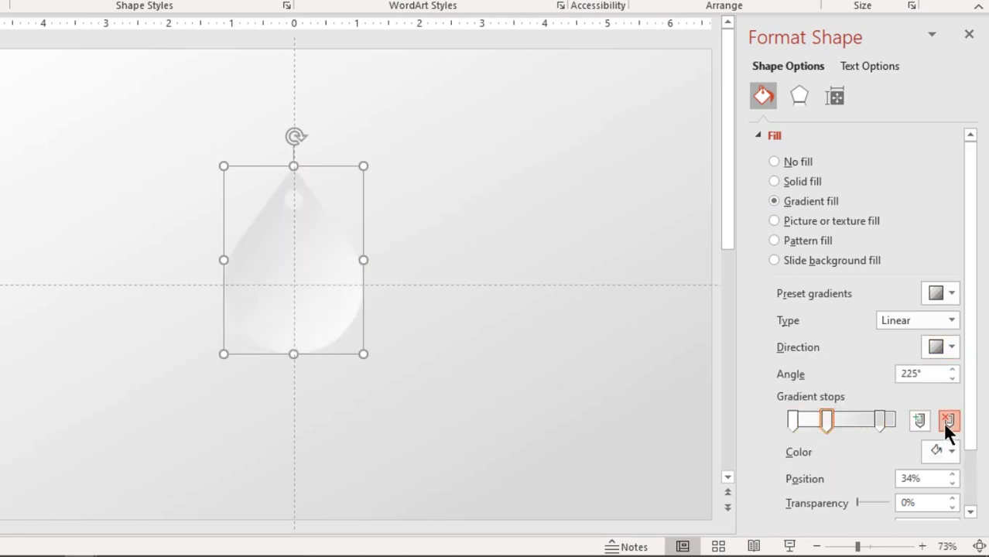
left_click(948, 422)
Step: Eyedrop the light lavender and dark purple swatches into the two gradient stops
left_click(949, 452)
left_click(892, 438)
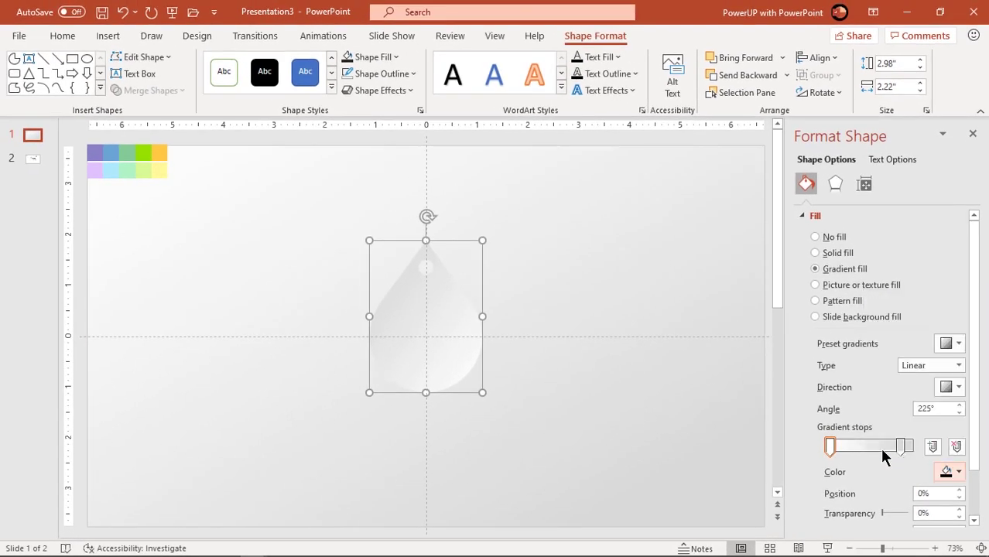
left_click(96, 170)
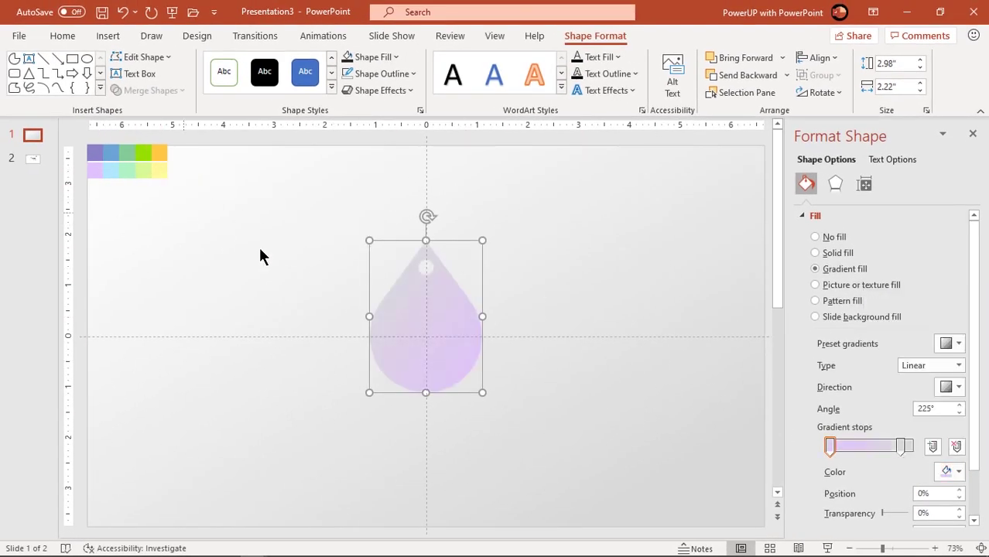
left_click(900, 446)
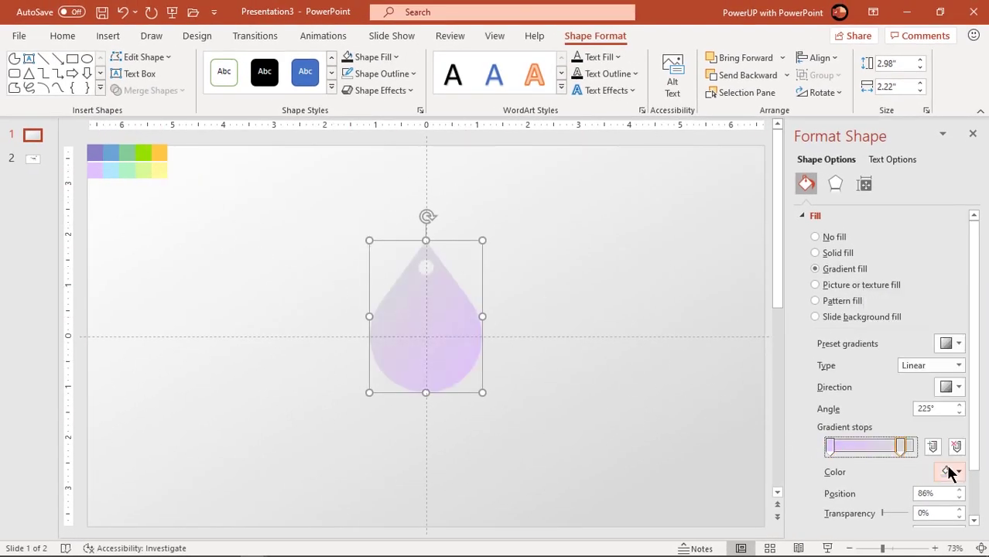
left_click(949, 471)
left_click(909, 455)
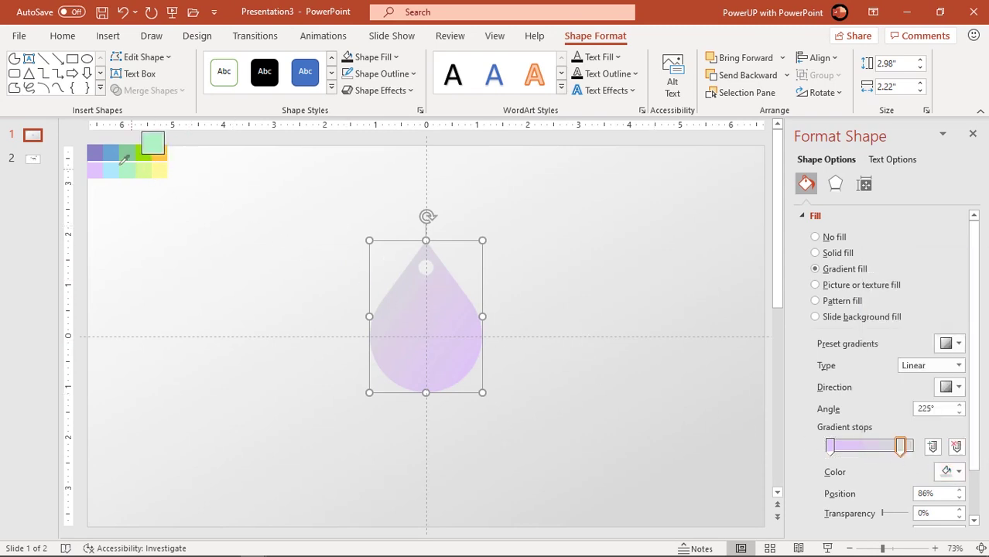
left_click(96, 152)
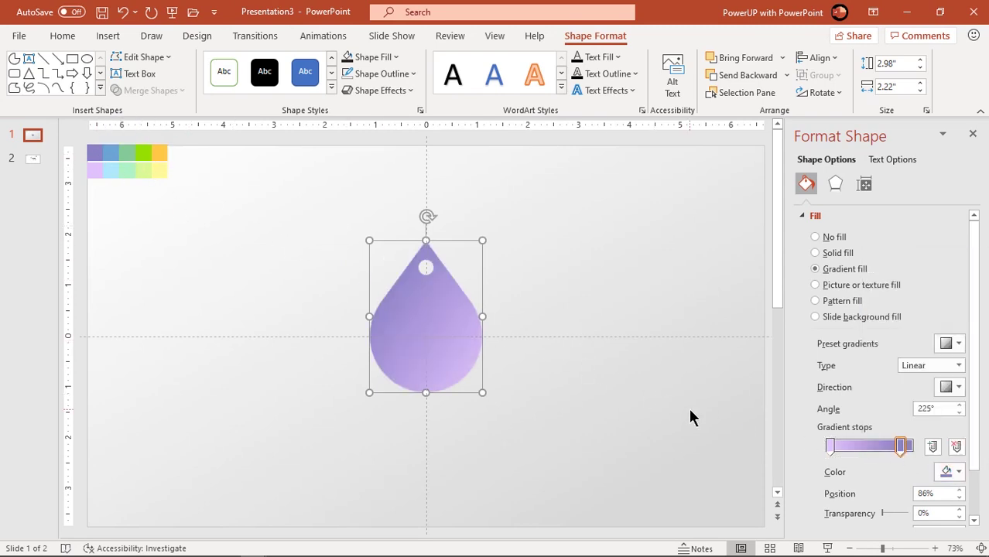
left_click(802, 217)
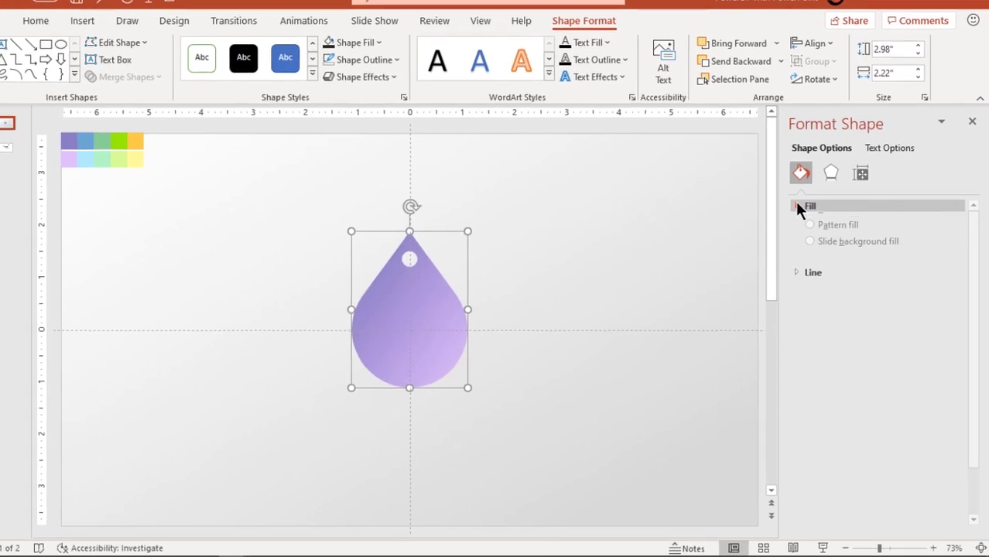
Step: Give the teardrop a light purple gradient outline 1.75 pt wide
left_click(797, 272)
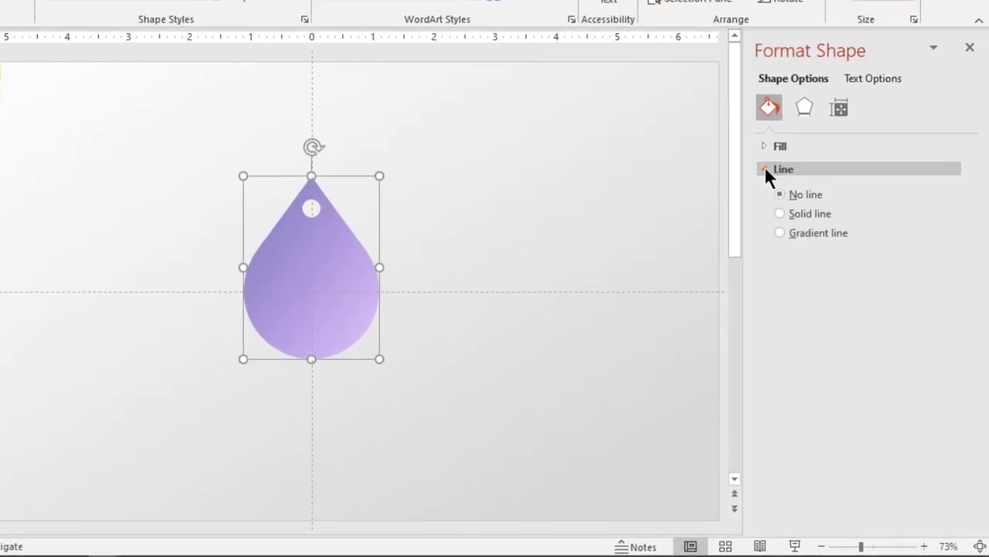
left_click(779, 234)
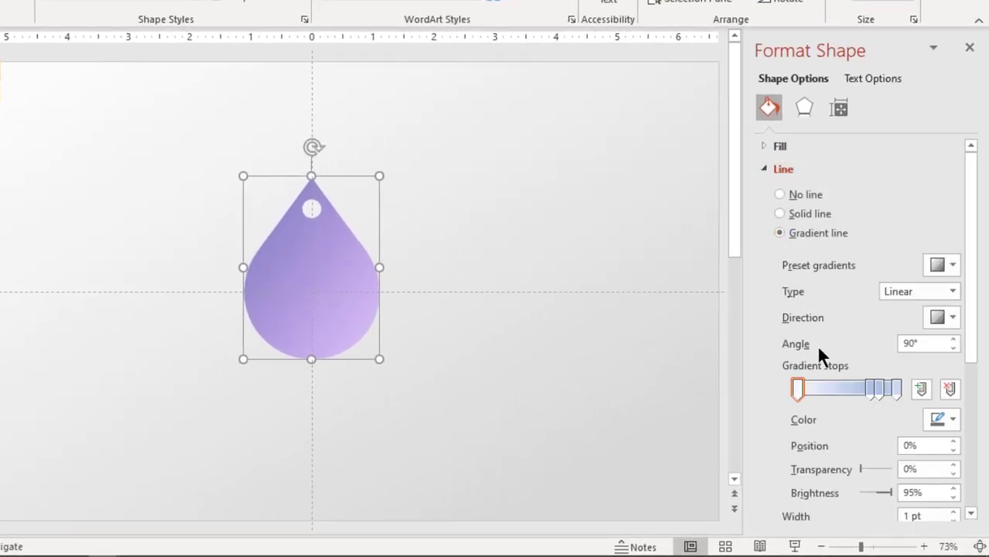
left_click(893, 395)
left_click(949, 391)
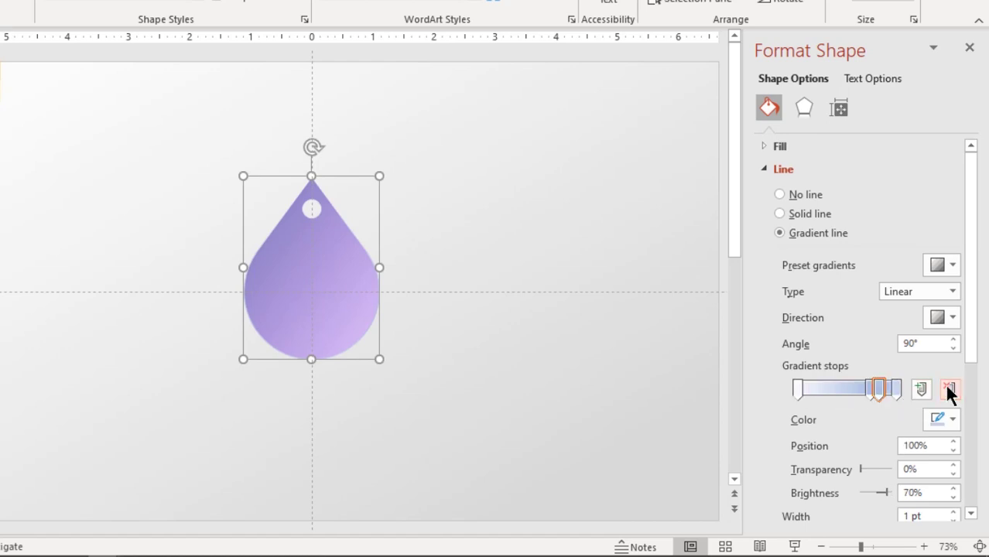
left_click(949, 391)
left_click(952, 414)
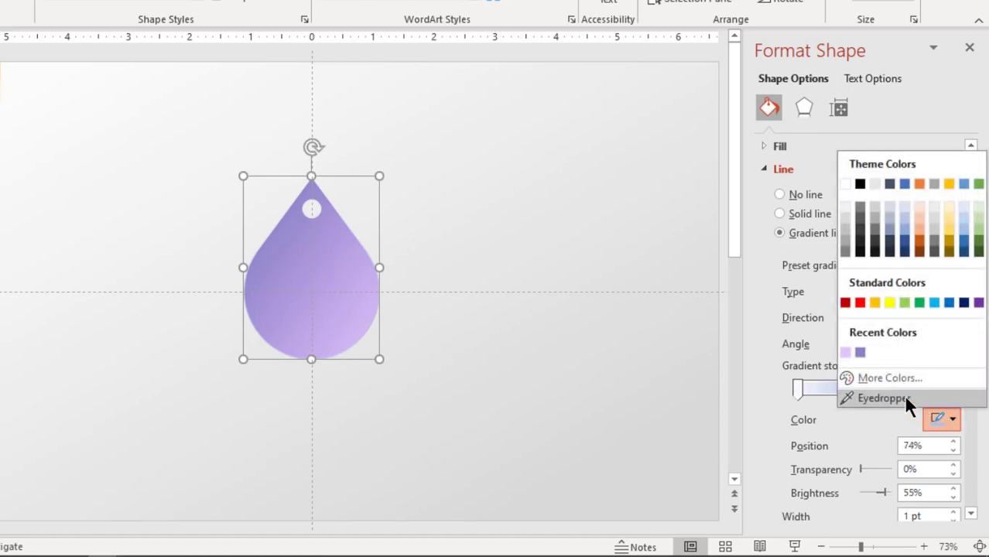
left_click(860, 352)
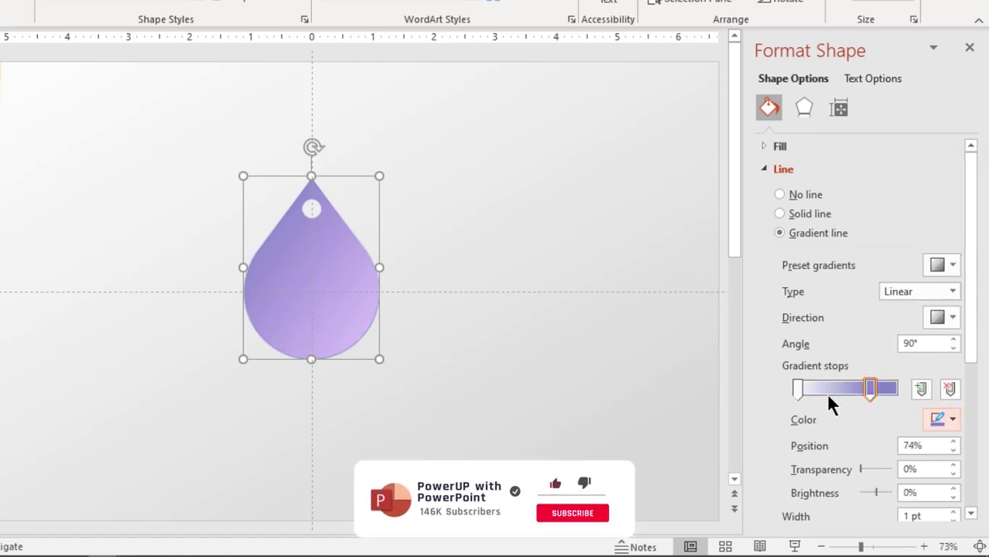
left_click(800, 391)
left_click(939, 418)
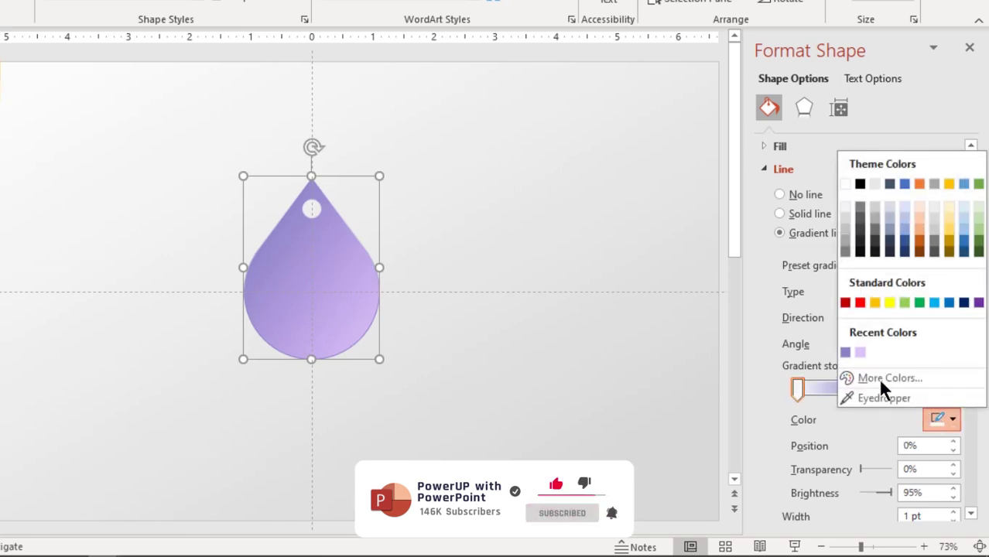
left_click(860, 353)
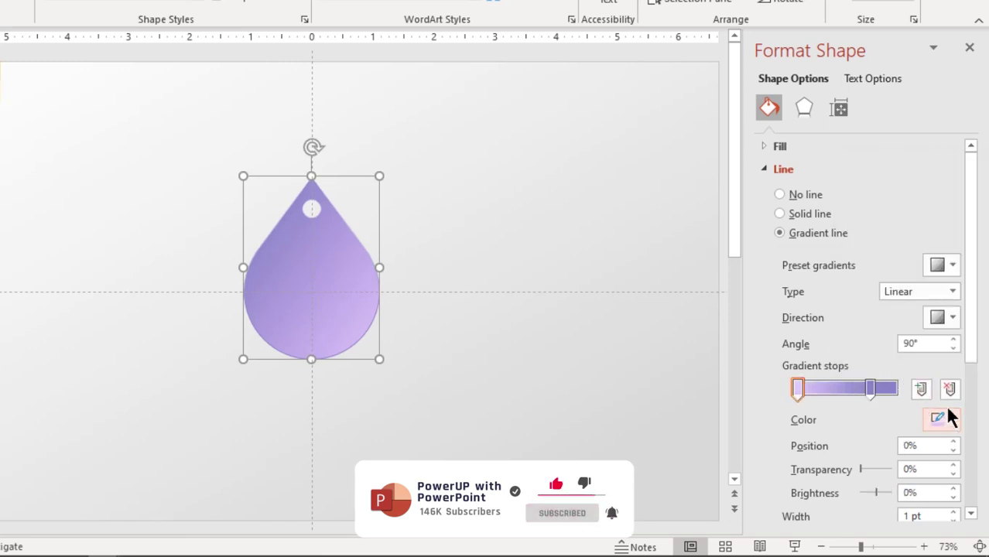
scroll(964, 354, "down", 3)
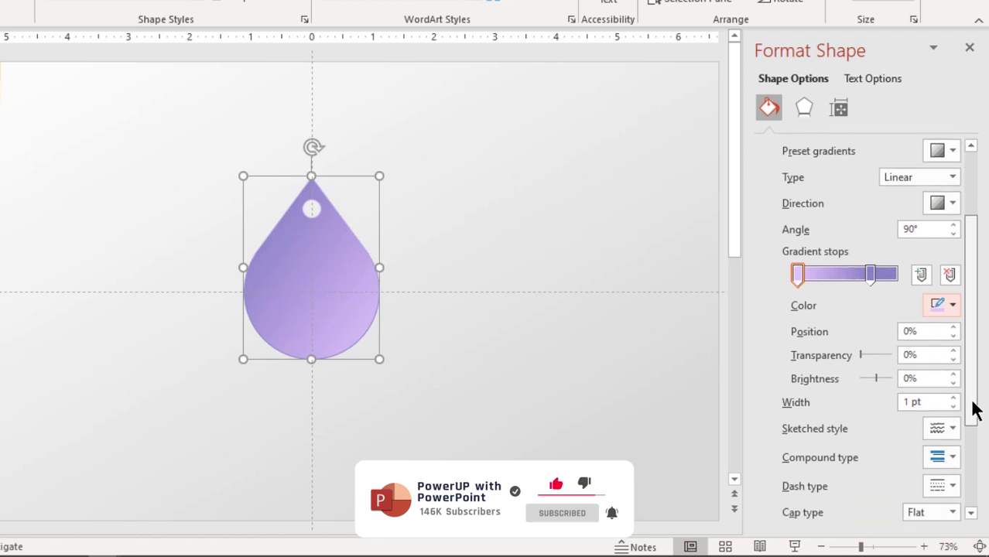
left_click(954, 396)
left_click(954, 396)
left_click(954, 397)
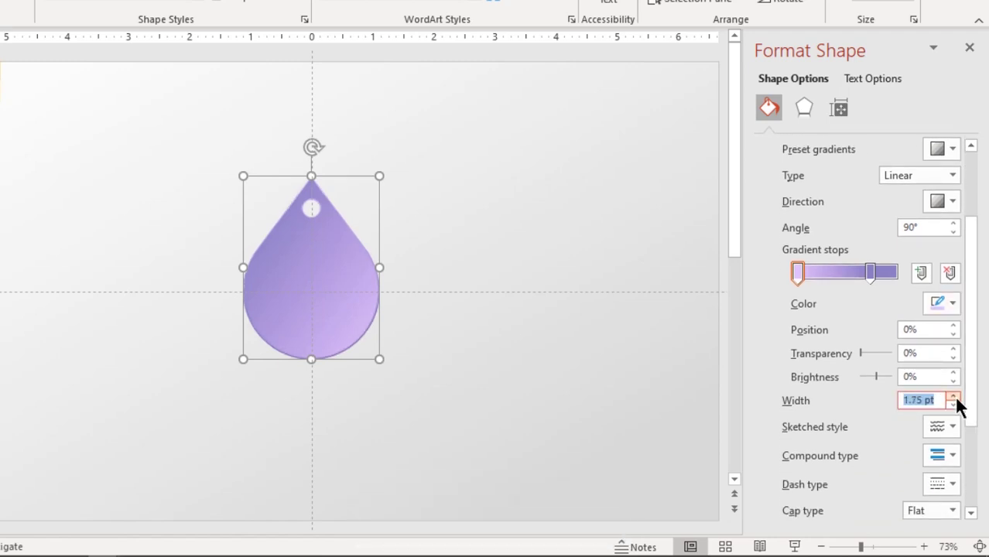
Step: Apply an outer shadow preset with 7 pt distance and increased blur
left_click(804, 107)
left_click(801, 147)
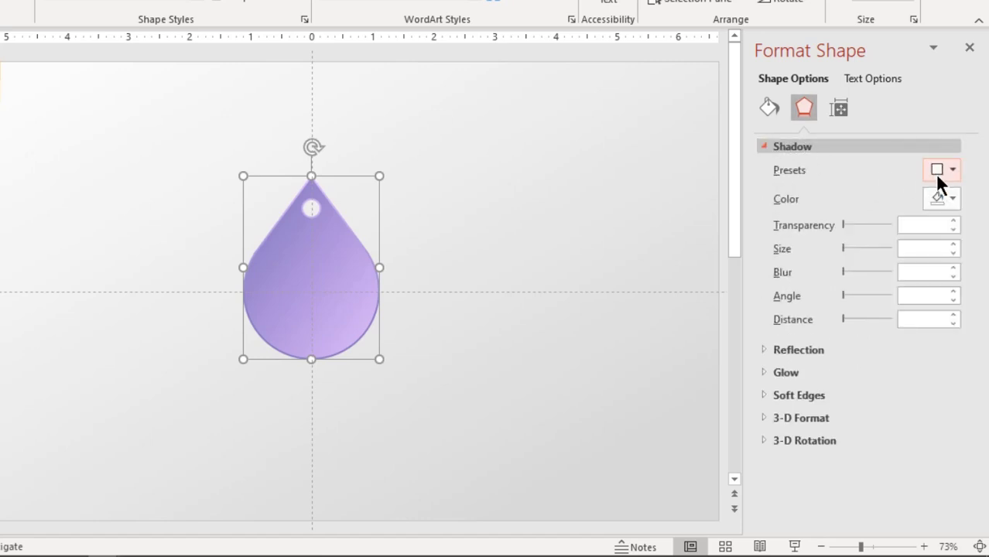
left_click(938, 170)
left_click(847, 316)
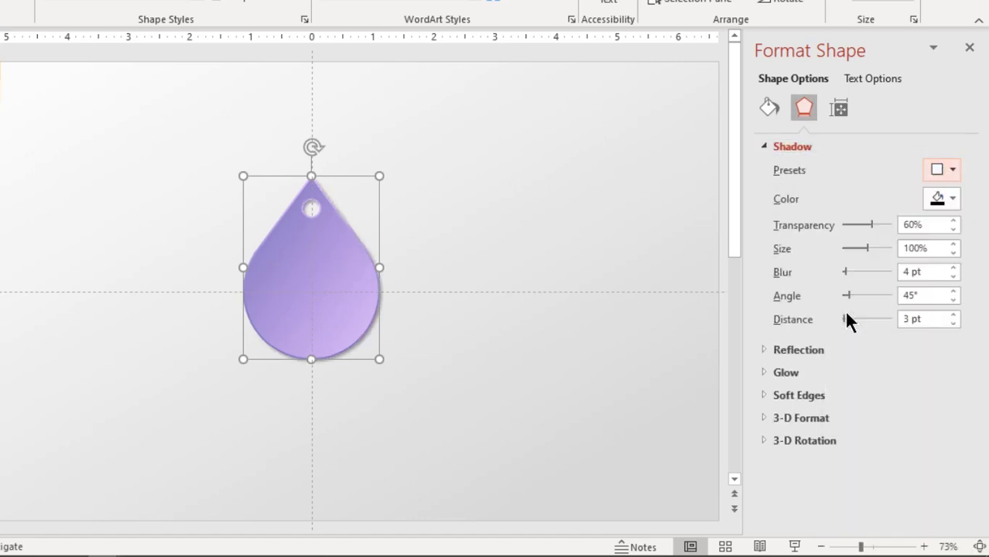
left_click(953, 314)
left_click(954, 314)
left_click(953, 315)
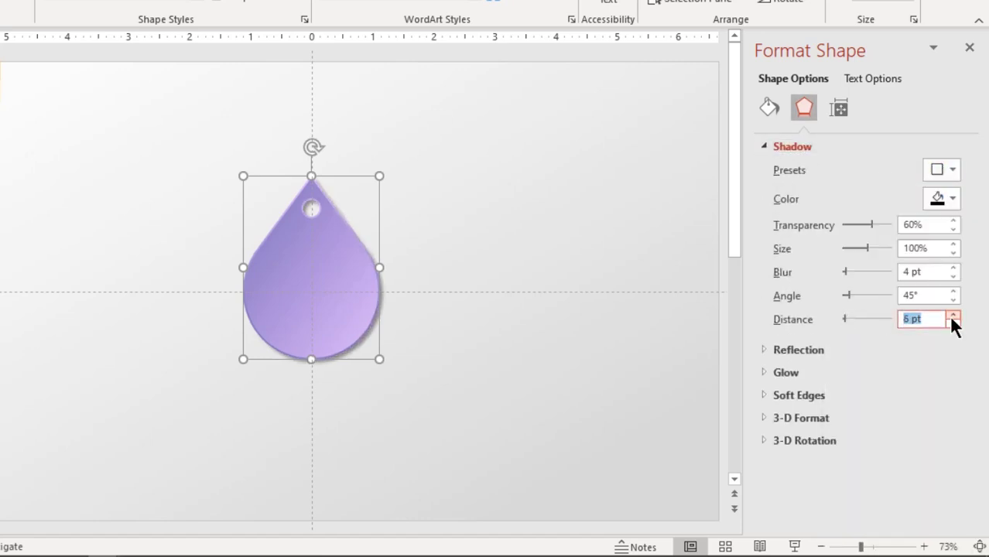
left_click(954, 314)
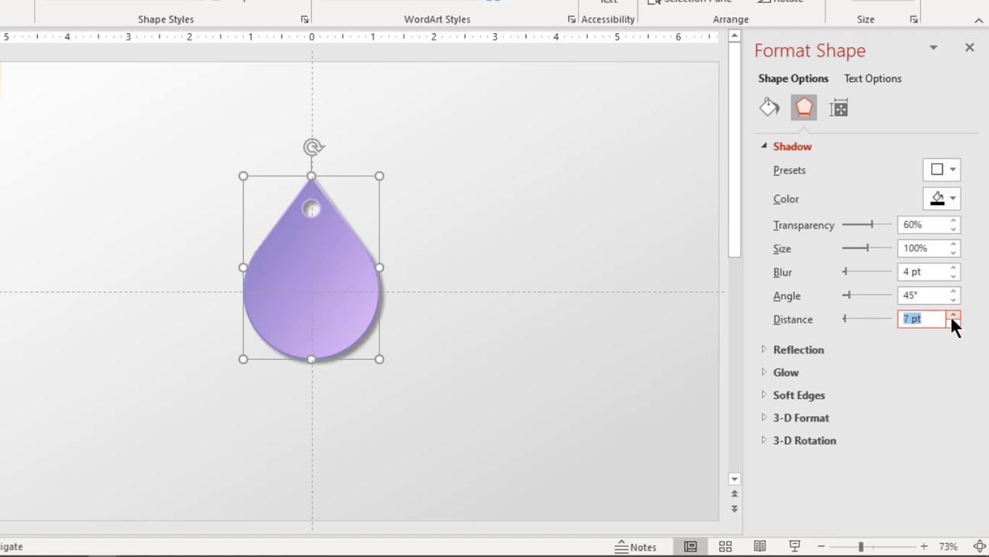
left_click(953, 267)
left_click(953, 267)
left_click(952, 267)
left_click(953, 268)
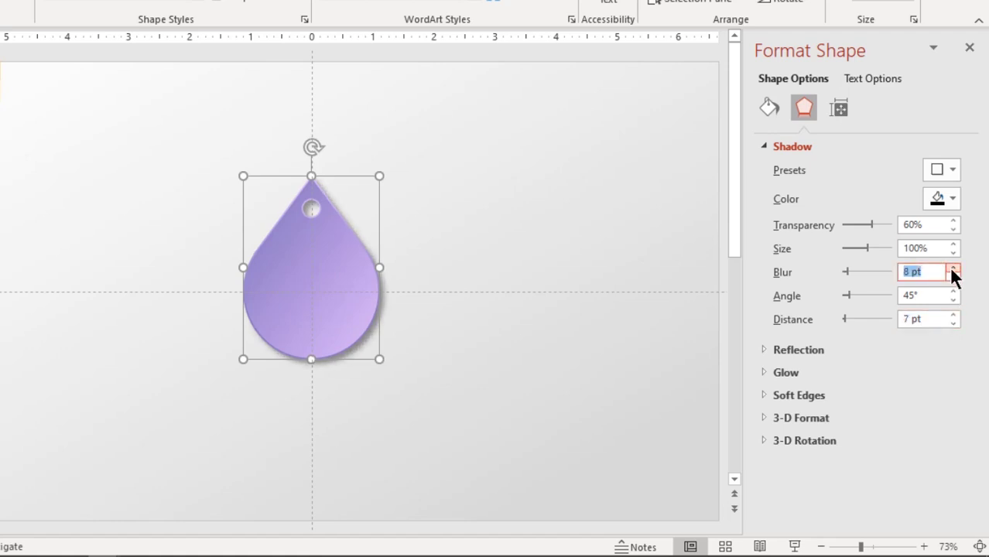
left_click(953, 268)
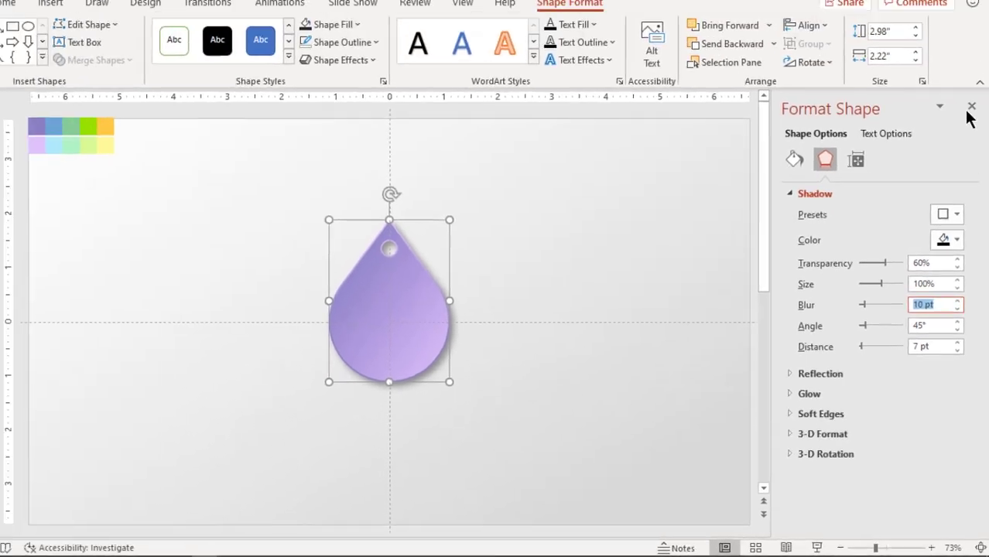
Step: Draw a partial circle starting from the teardrop's centre
left_click(971, 107)
left_click(605, 309)
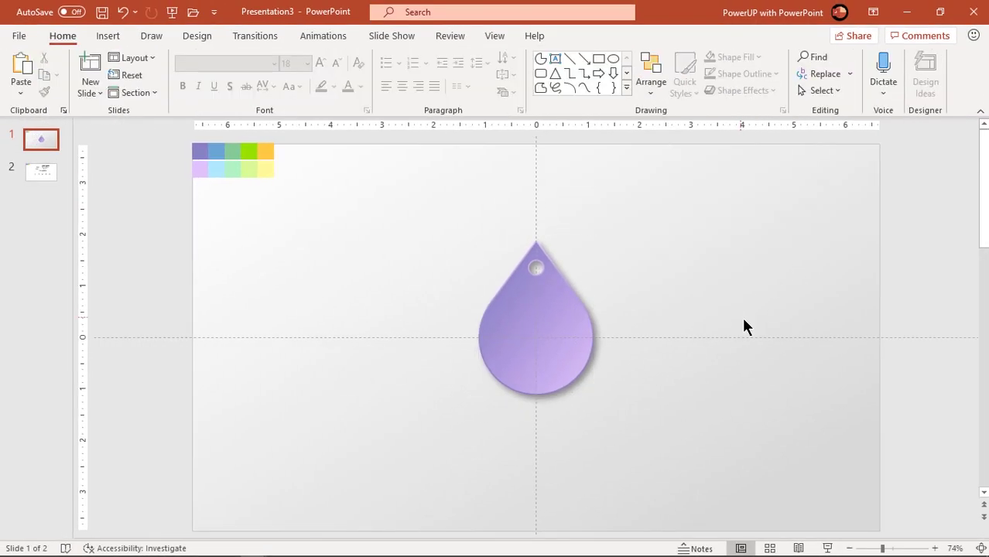
left_click(546, 354)
scroll(548, 374, "up", 5)
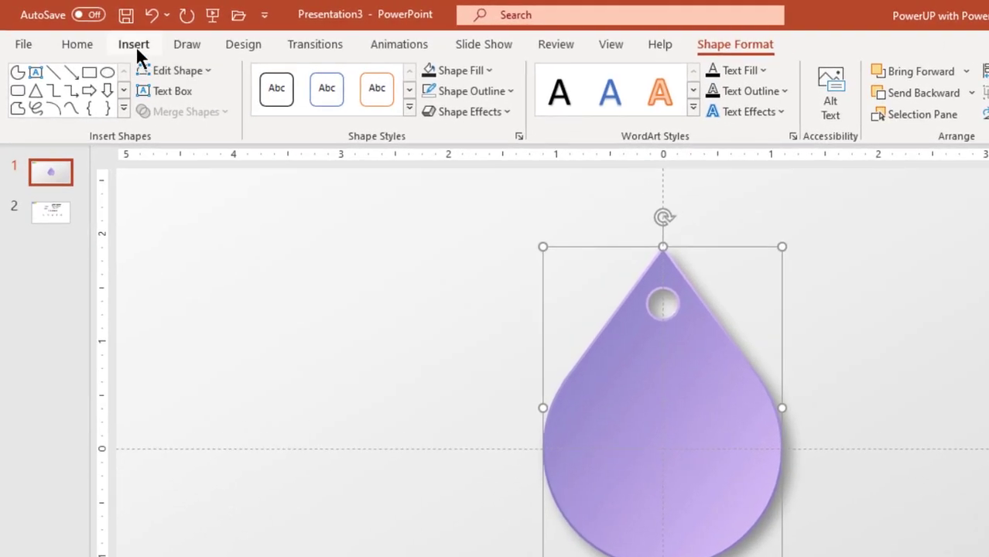
left_click(108, 37)
left_click(283, 116)
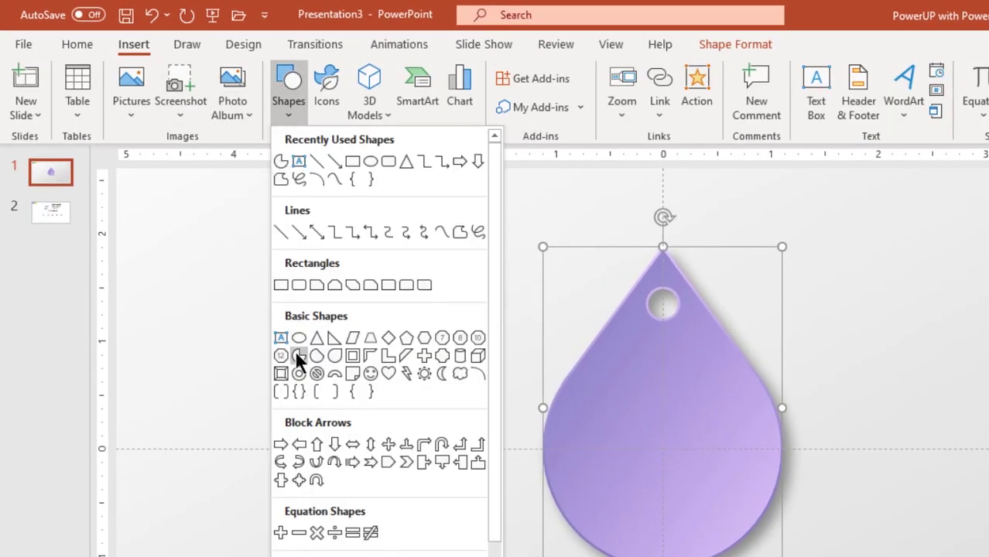
left_click(295, 349)
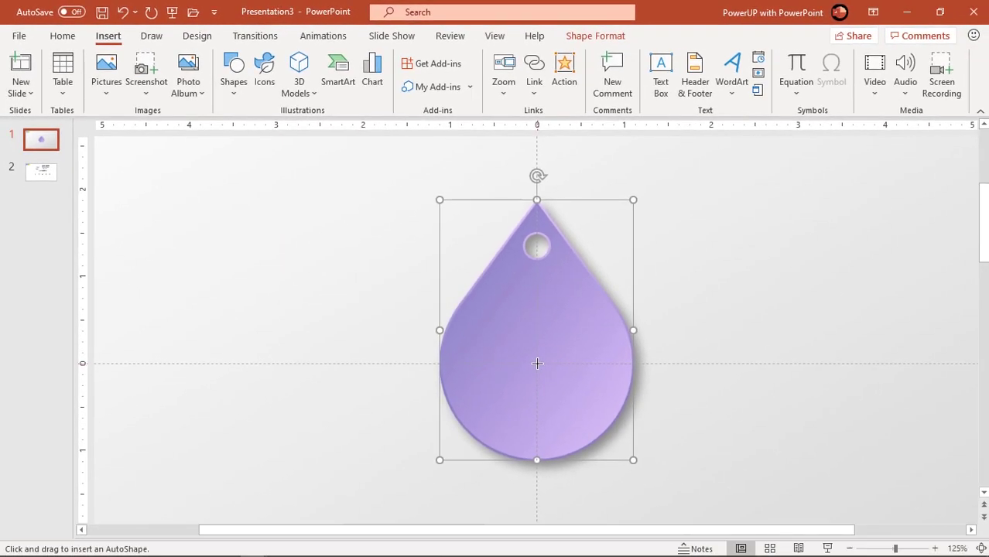
left_click_drag(536, 362, 647, 437)
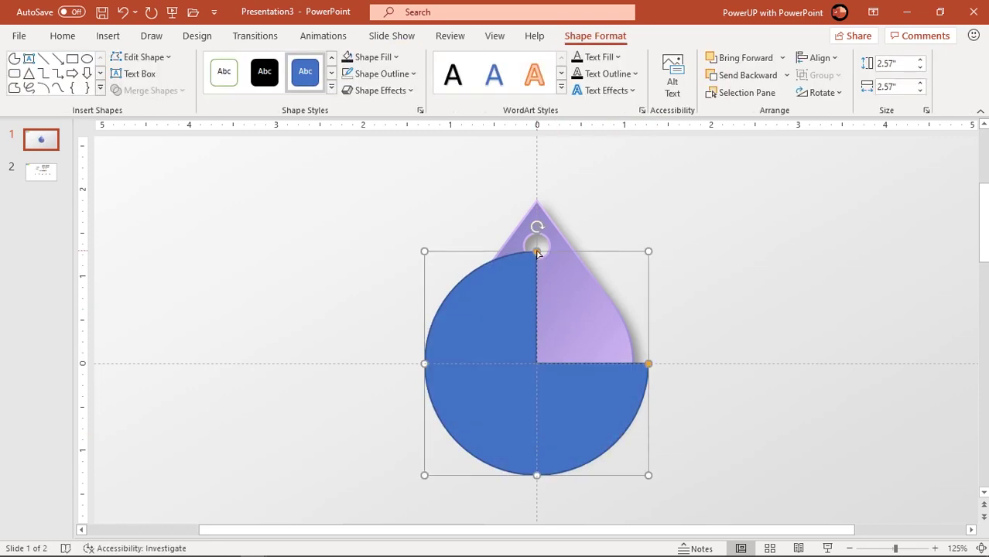
Step: Shape the partial circle into a wedge over the drop's lower right with no outline
left_click_drag(538, 252, 548, 474)
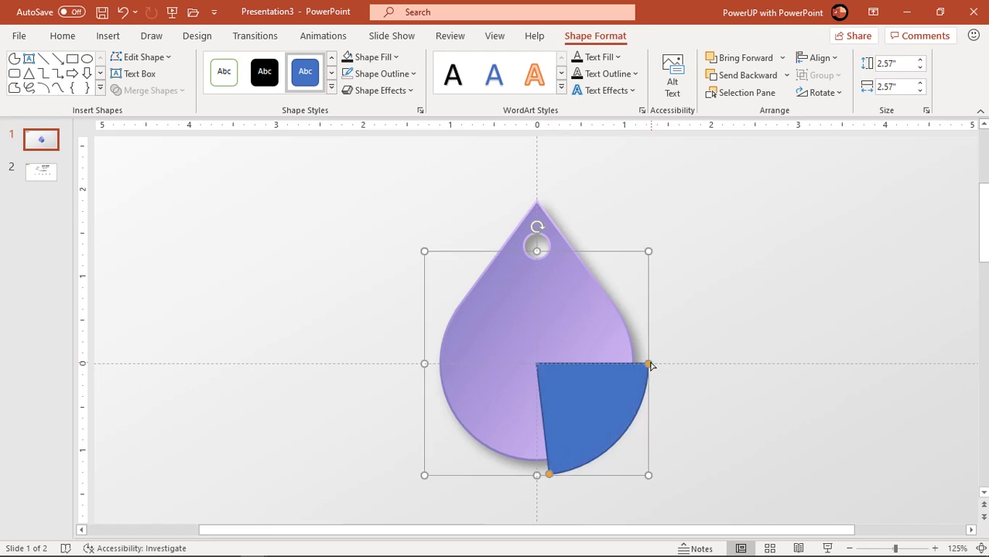
left_click_drag(650, 365, 650, 373)
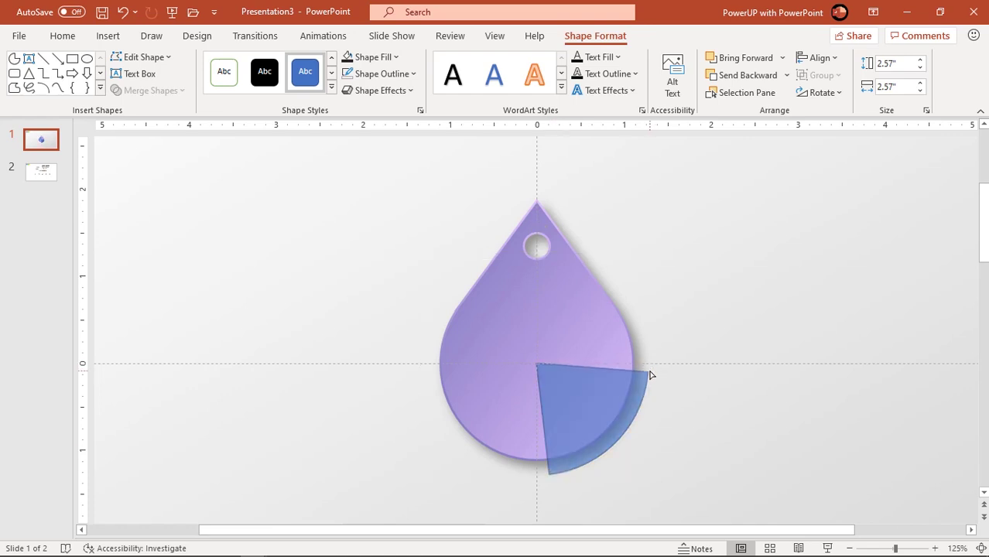
left_click_drag(650, 375, 650, 374)
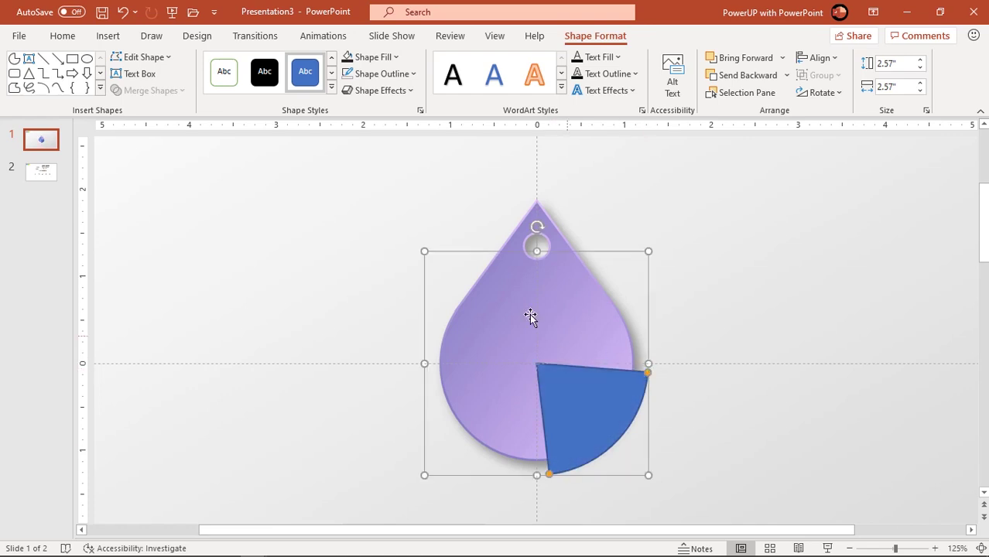
left_click(401, 75)
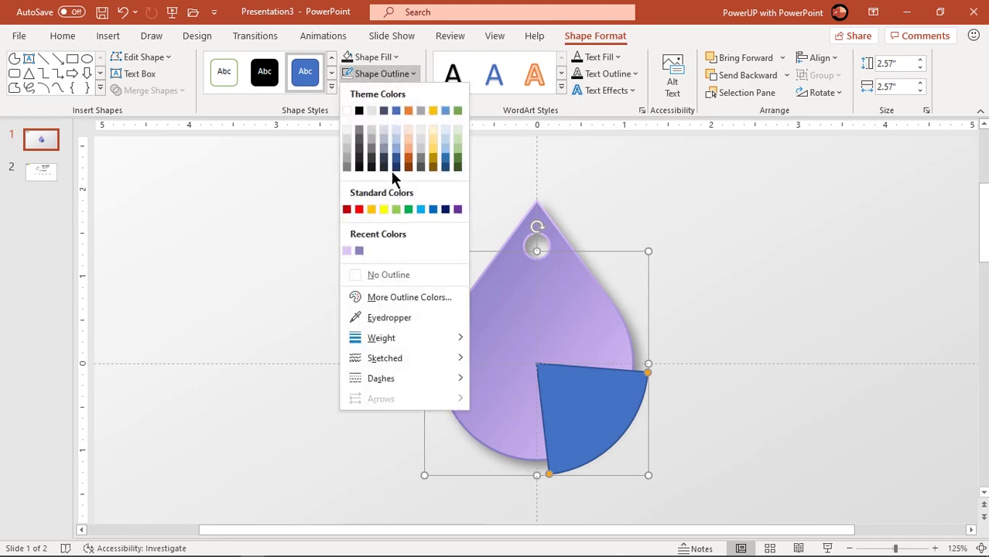
left_click(387, 275)
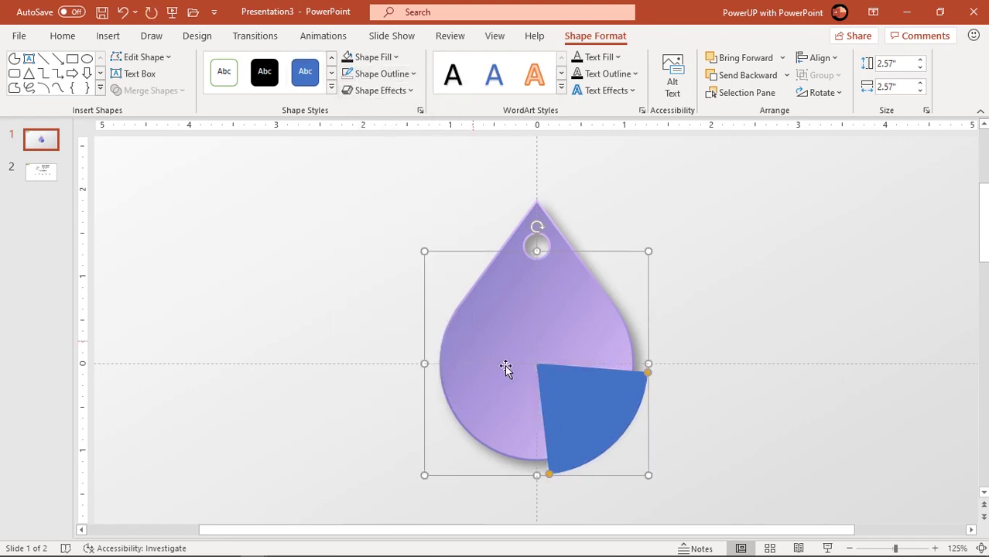
right_click(584, 435)
left_click(629, 401)
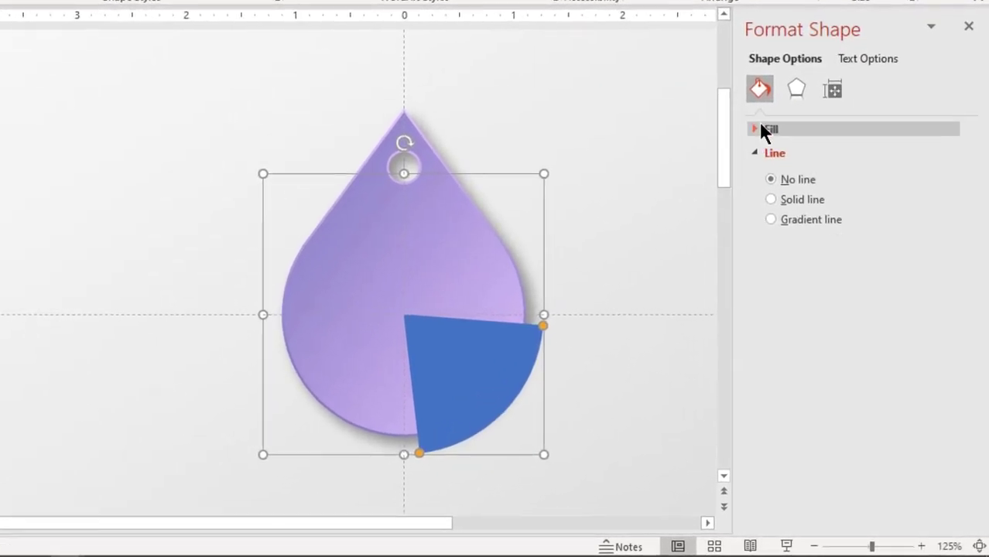
Step: Fill the wedge with a purple gradient at 210°, right stop moved to 85%
left_click(809, 215)
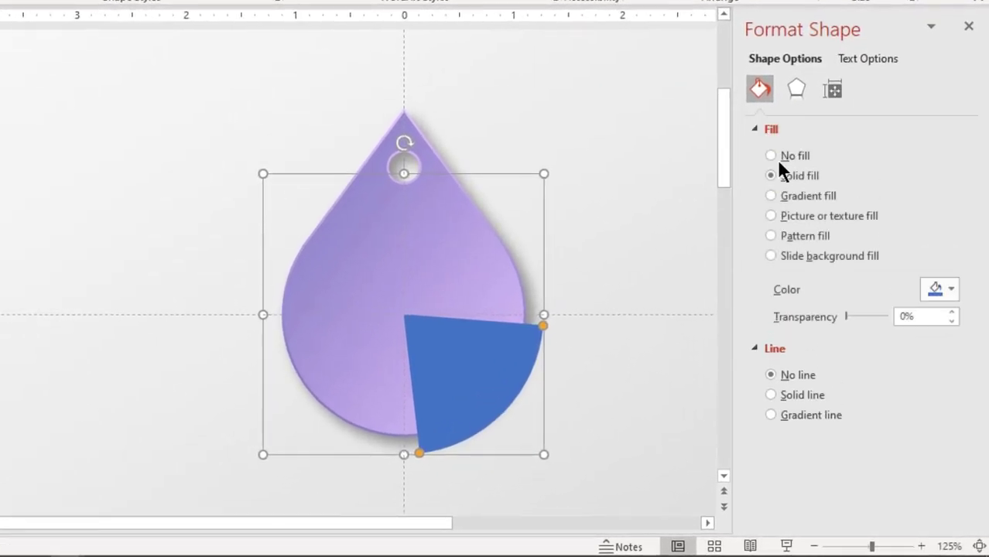
left_click(788, 198)
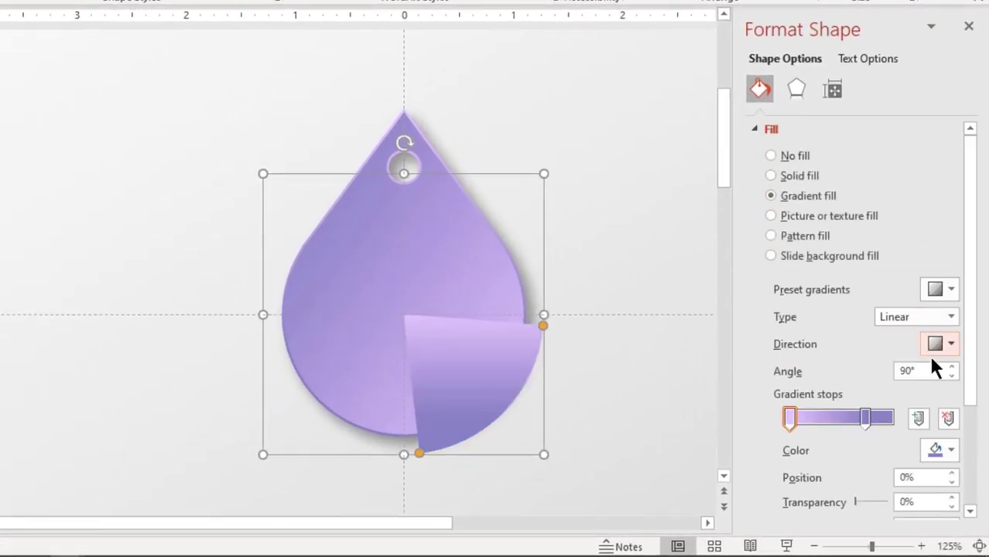
left_click_drag(952, 368, 952, 369)
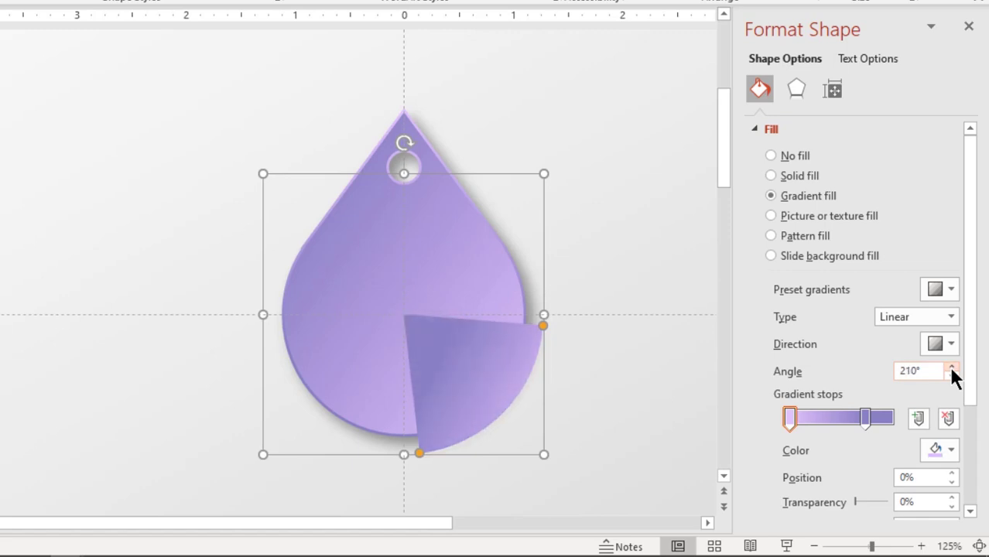
mouse_move(864, 410)
left_mouse_down()
mouse_move(879, 411)
mouse_move(871, 418)
left_mouse_up()
Step: Apply an outer shadow preset to the wedge
left_click(799, 87)
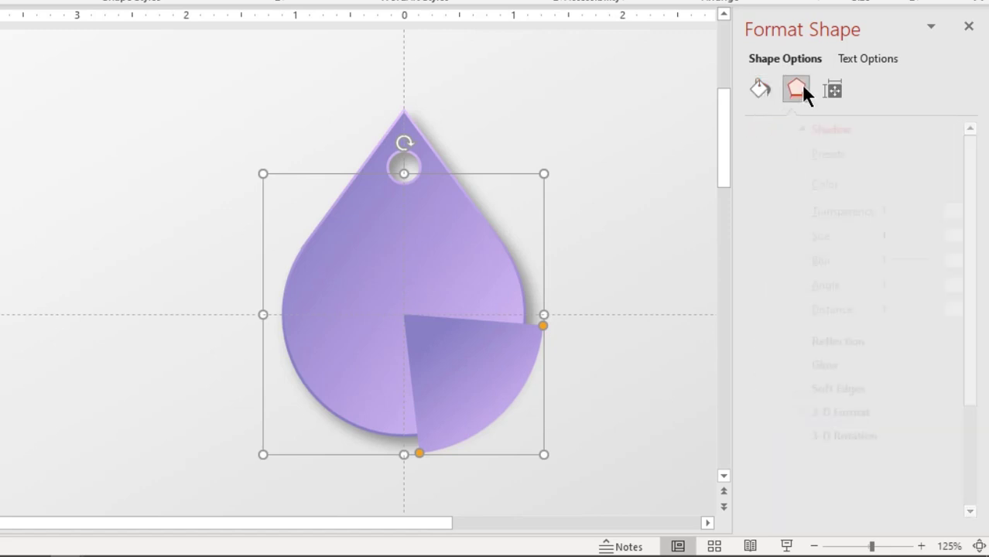
left_click(928, 153)
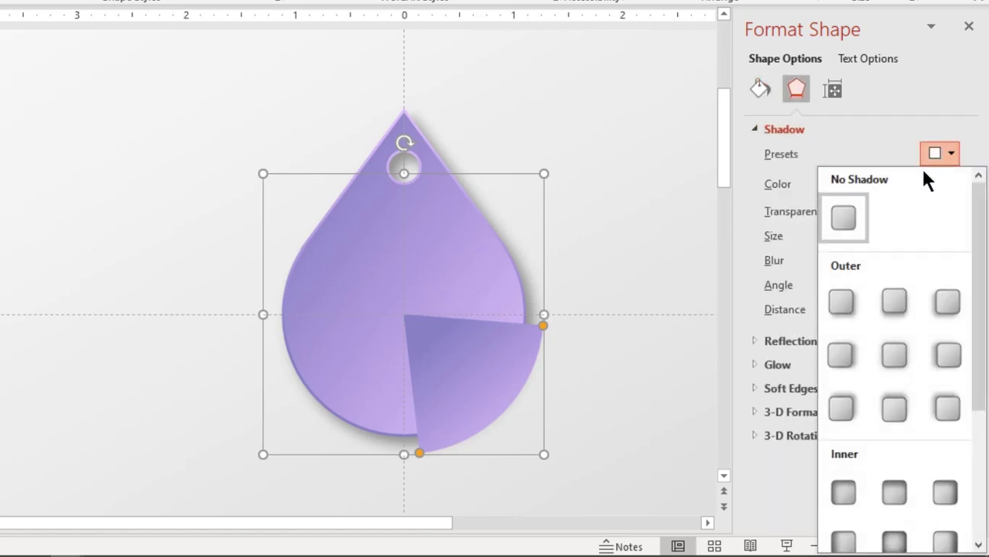
left_click(842, 301)
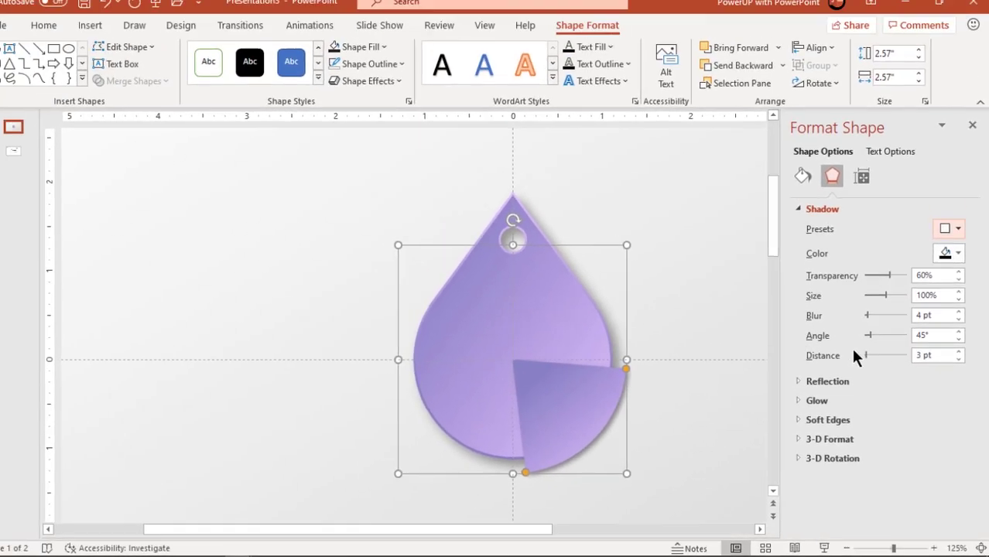
left_click(687, 314)
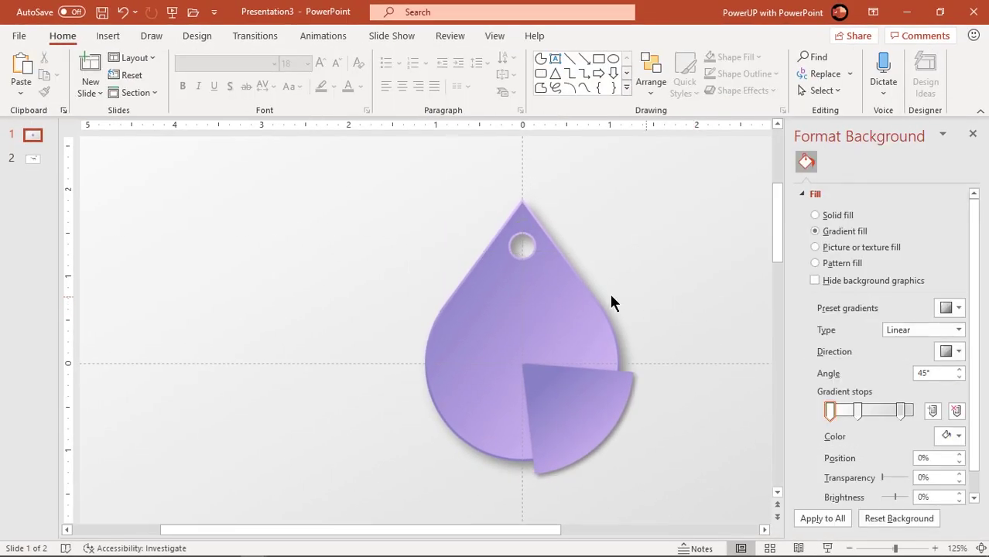
Step: Draw a small circle at the drop's centre, remove its outline, and fill it white
left_click(108, 36)
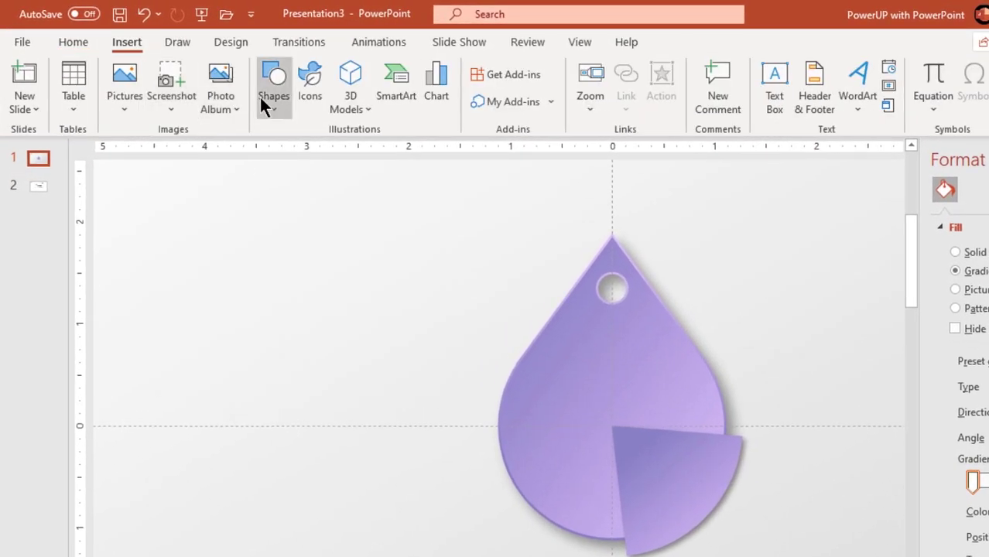
left_click(264, 108)
left_click(350, 152)
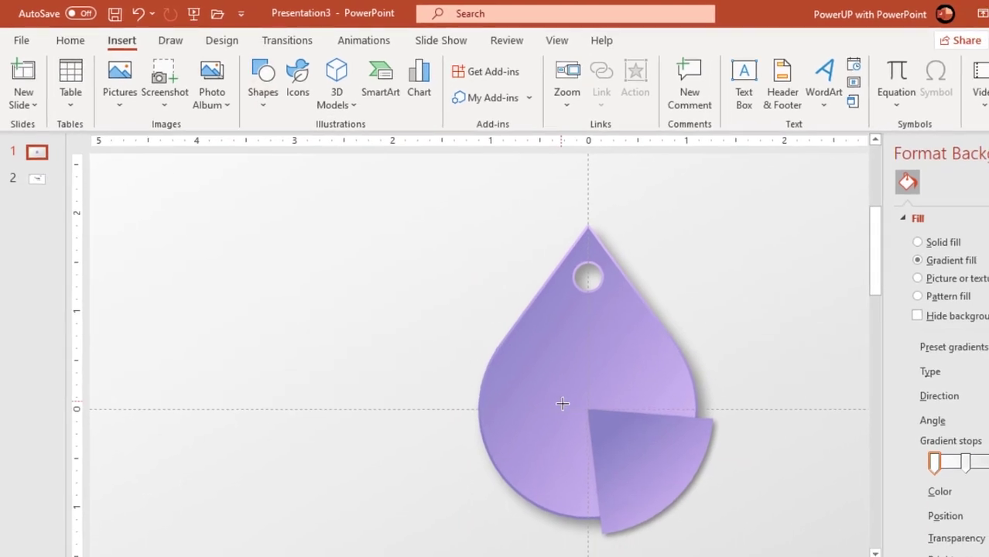
left_click_drag(522, 365, 560, 388)
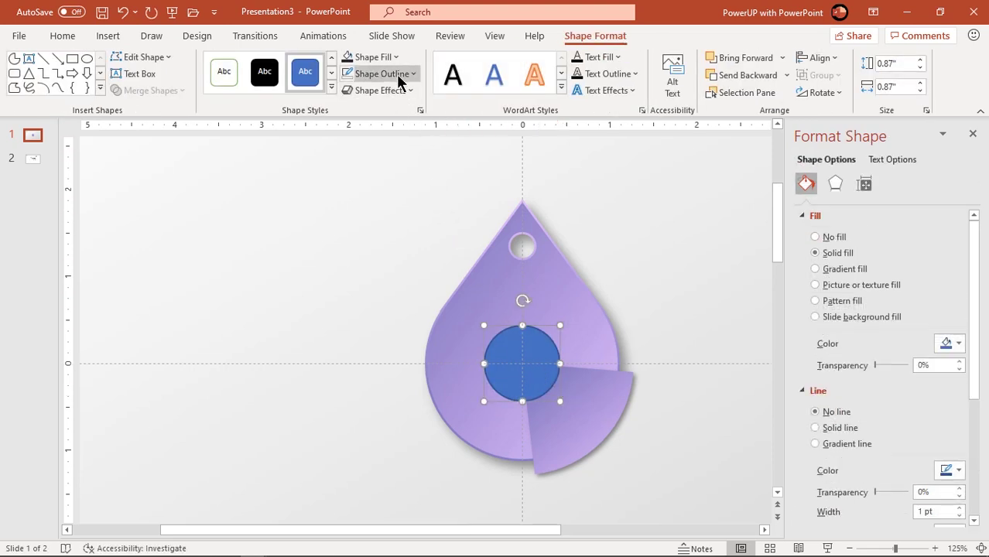
left_click(399, 75)
left_click(387, 272)
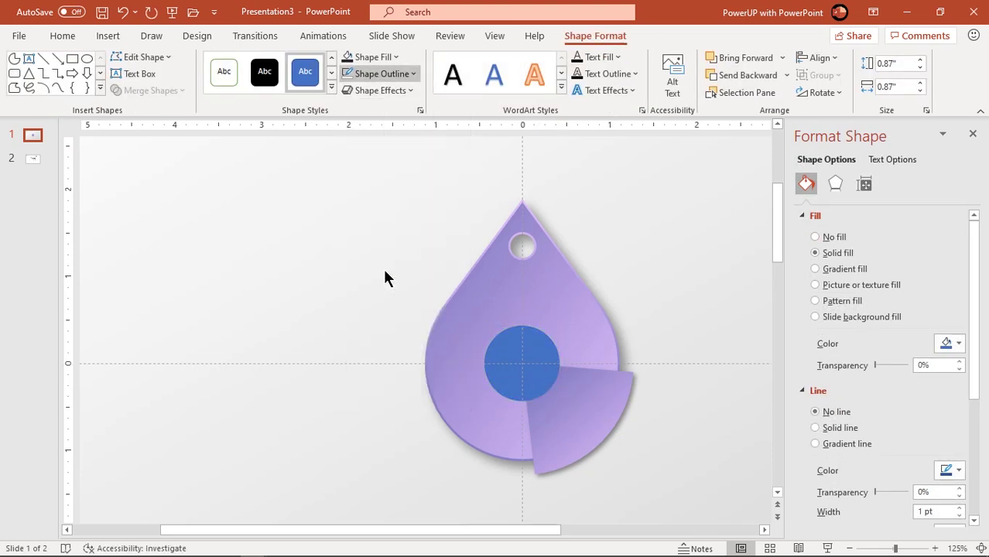
left_click(376, 59)
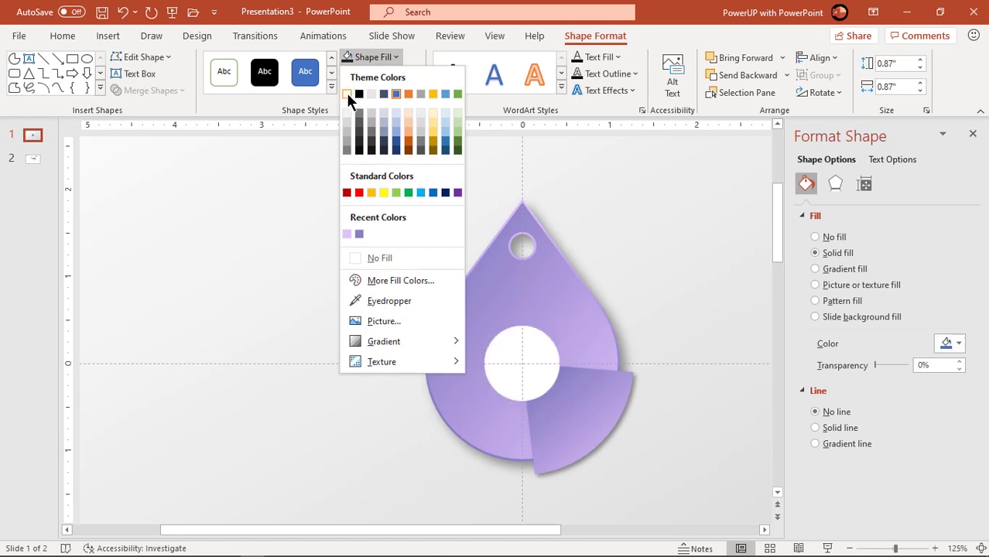
left_click(346, 93)
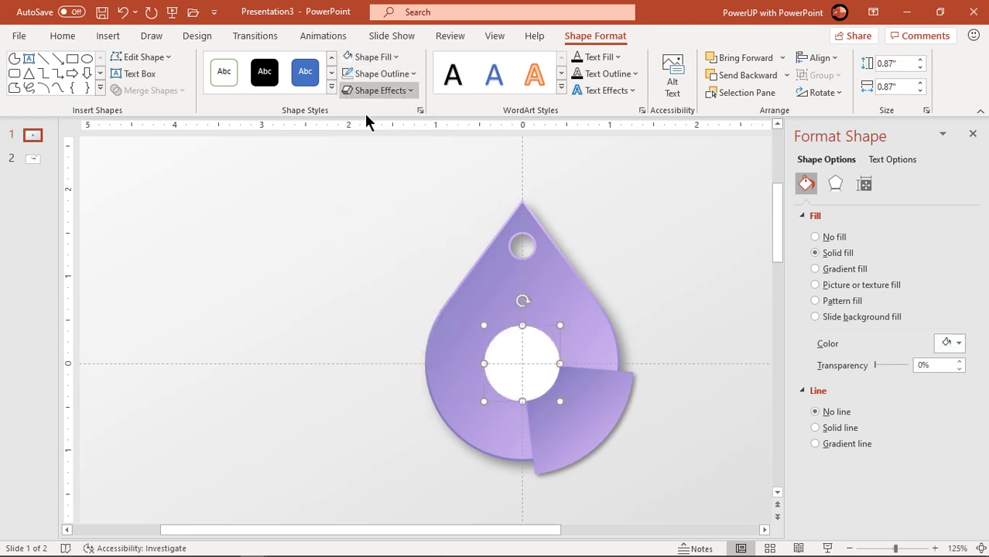
Step: Give the white centre circle a soft outer shadow preset
left_click(836, 184)
left_click(947, 238)
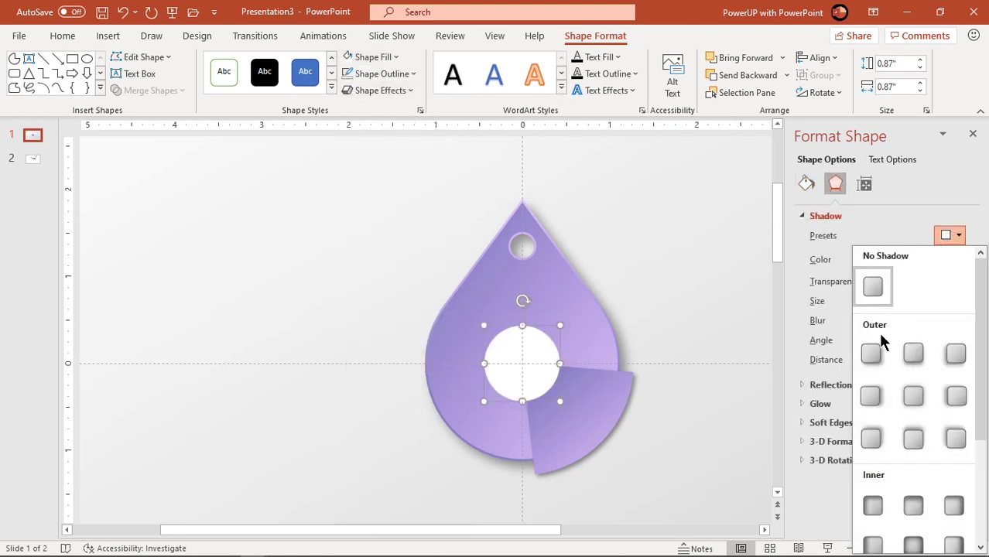
left_click(871, 353)
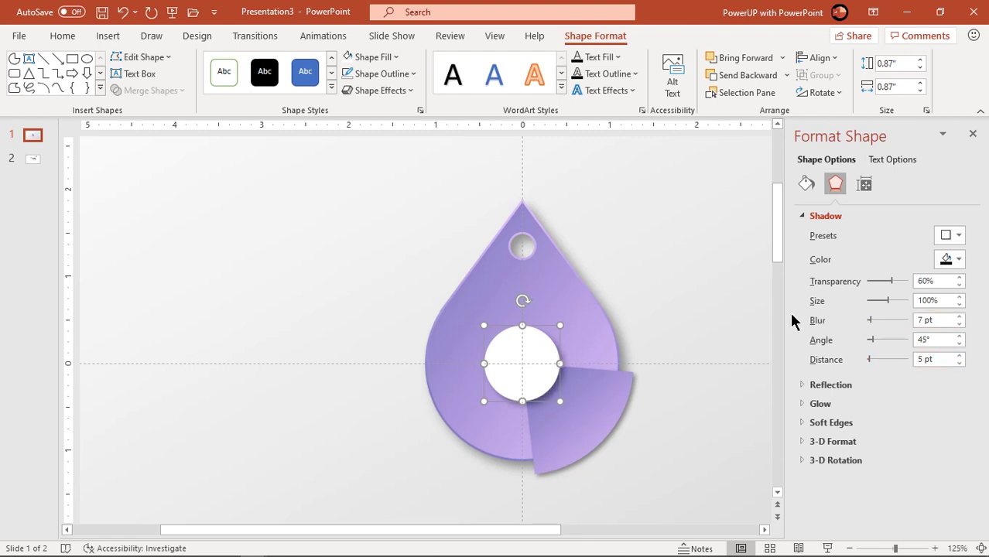
left_click(724, 309)
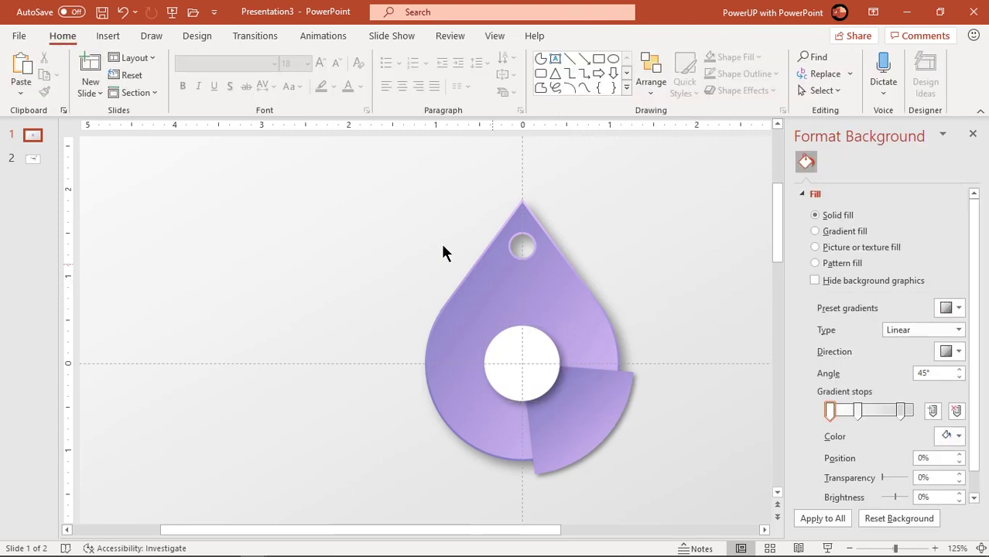
Step: Draw an oval slightly larger than the white centre circle, centred on it
left_click(108, 37)
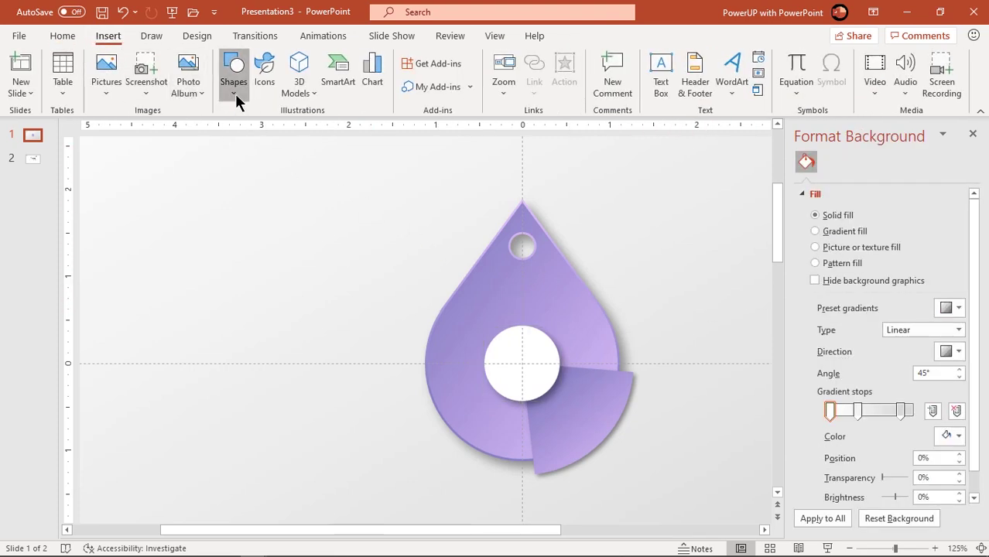
left_click(235, 93)
left_click(301, 132)
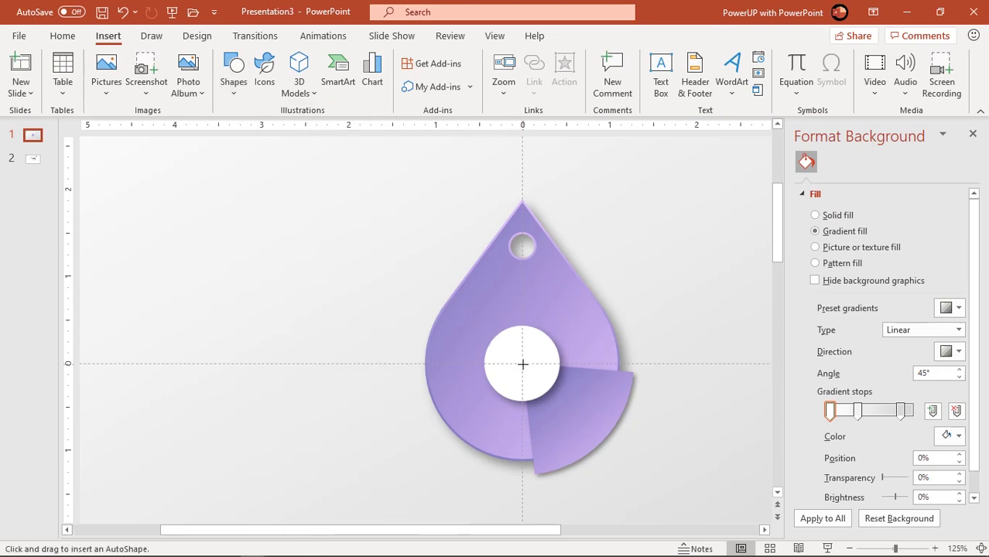
left_click_drag(522, 363, 566, 393)
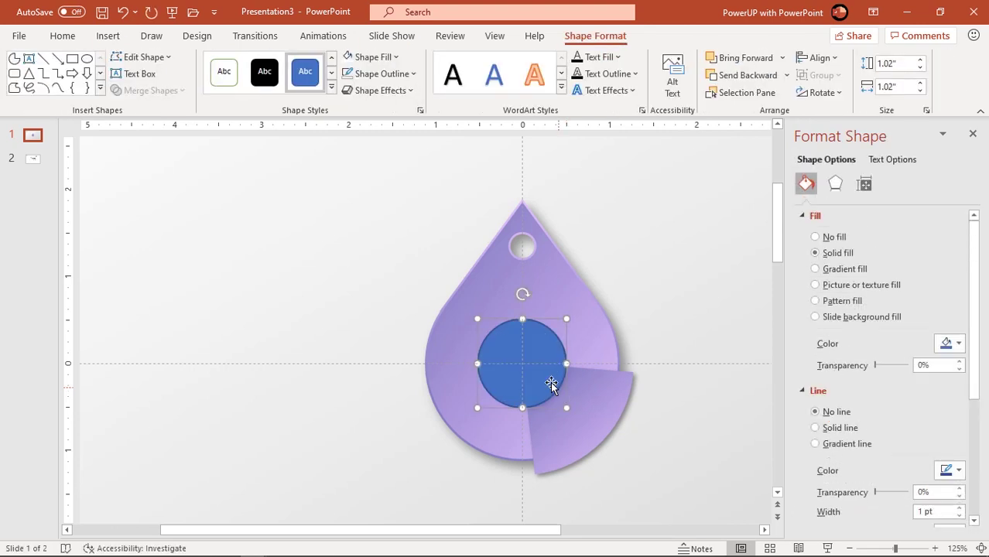
Step: Make it an unfilled ring with a 0.5 pt white outline and copy it up-right
left_click(383, 58)
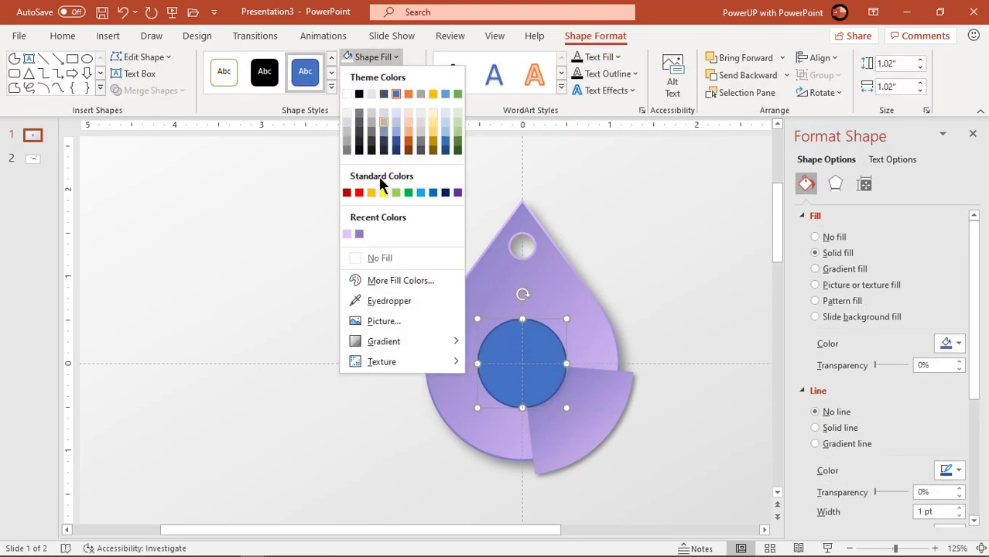
left_click(380, 258)
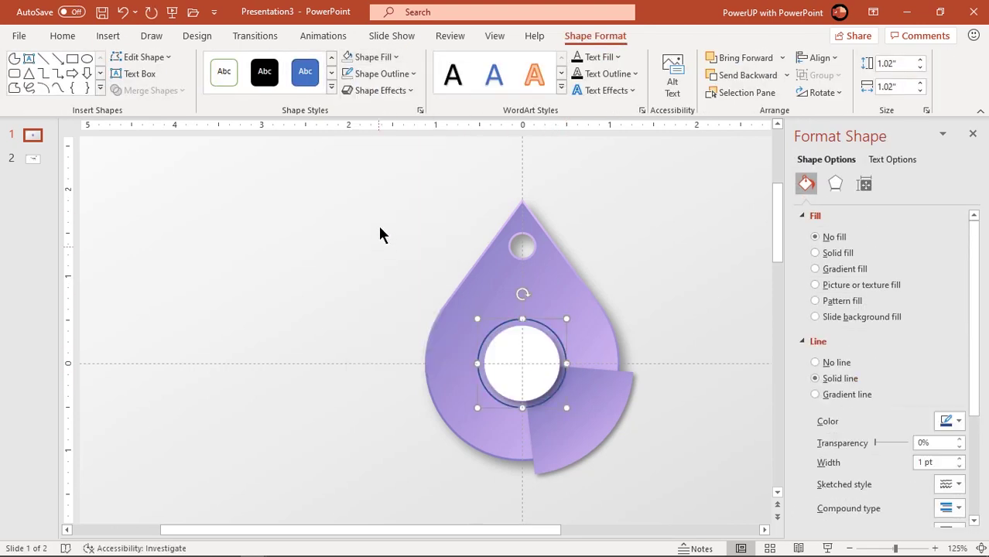
left_click(378, 75)
left_click(347, 110)
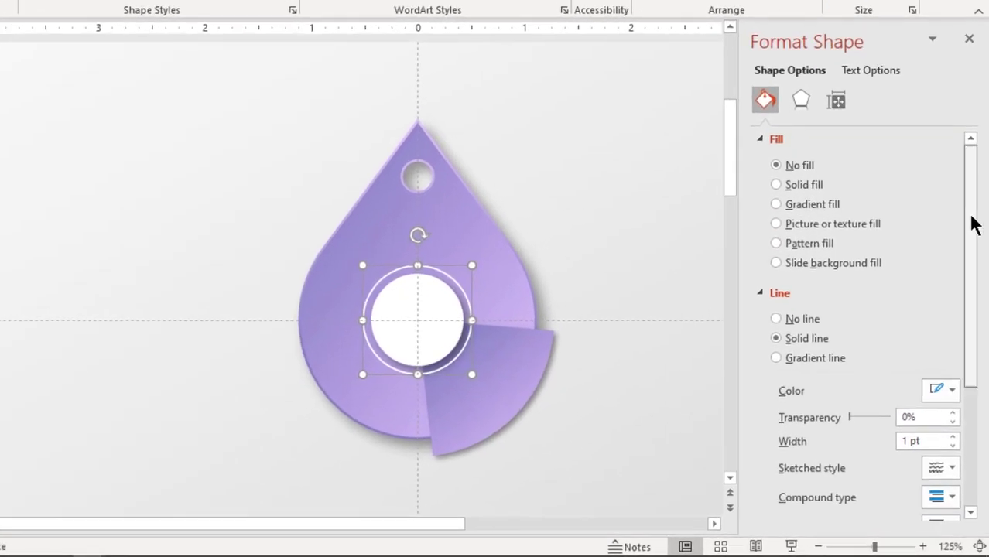
left_click_drag(968, 284, 977, 329)
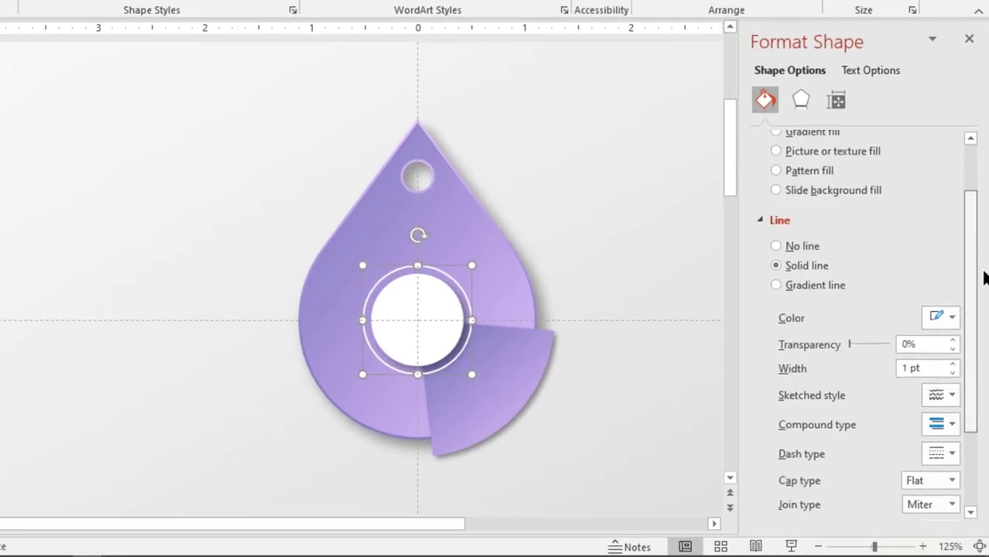
scroll(982, 255, "down", 2)
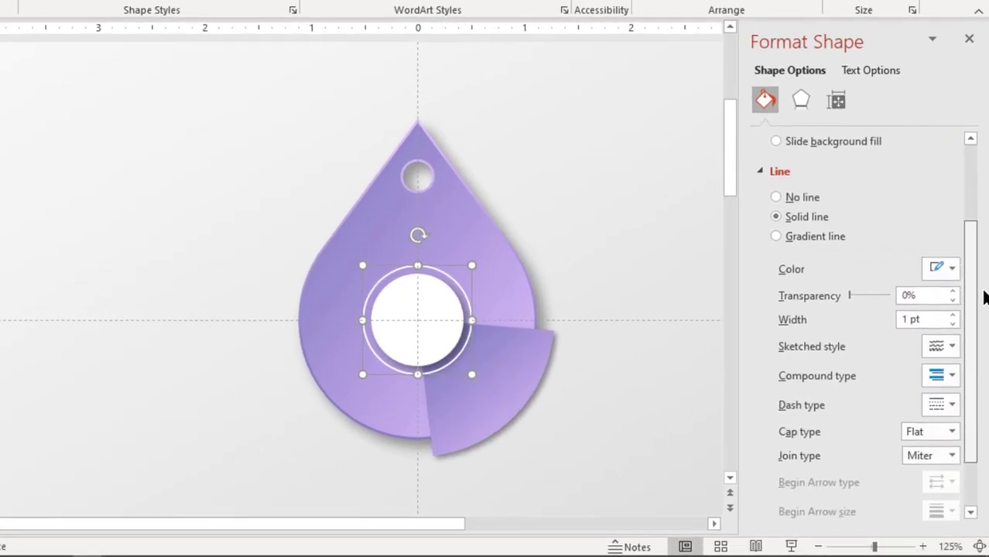
left_click(953, 315)
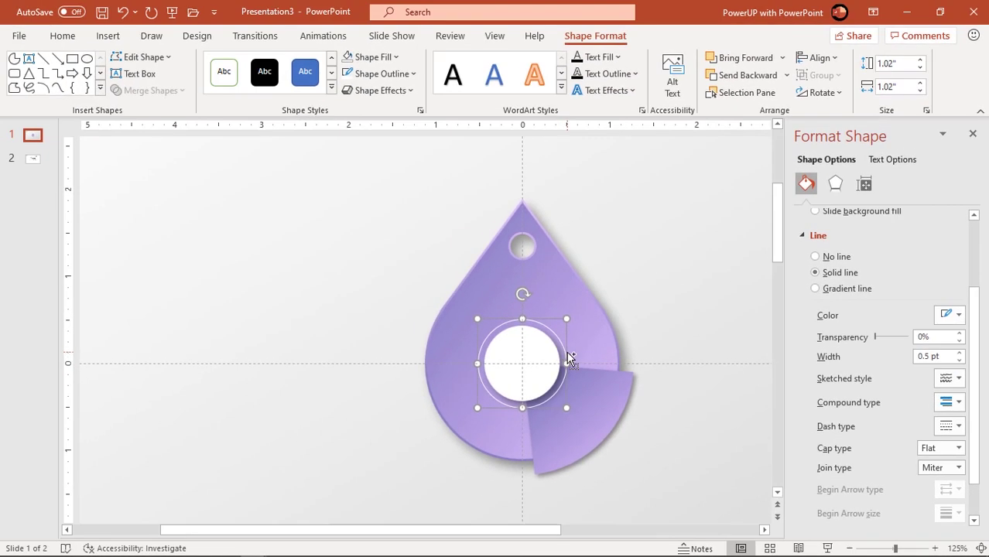
left_click_drag(570, 358, 636, 276)
Step: Fill the copied circle solid white and remove its outline
left_click(375, 56)
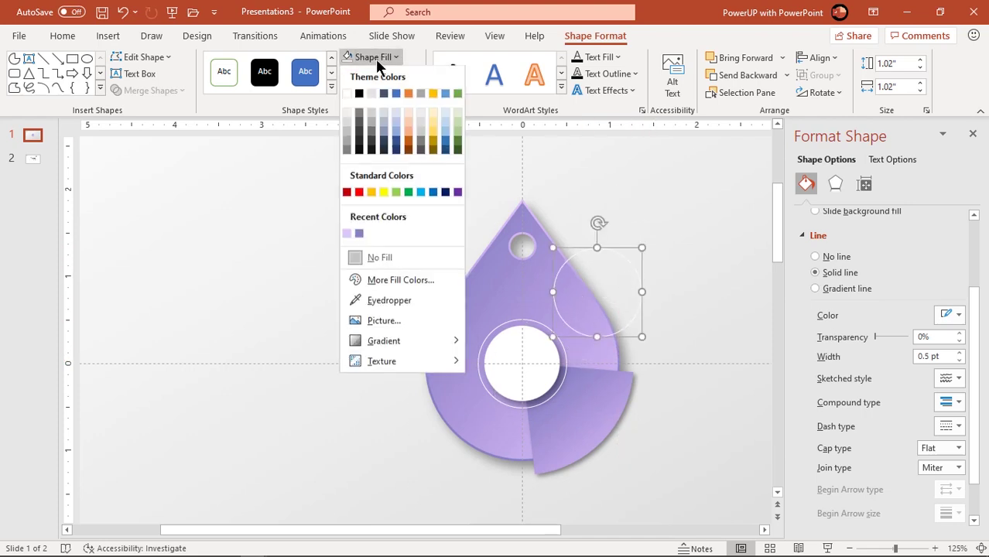
left_click(347, 93)
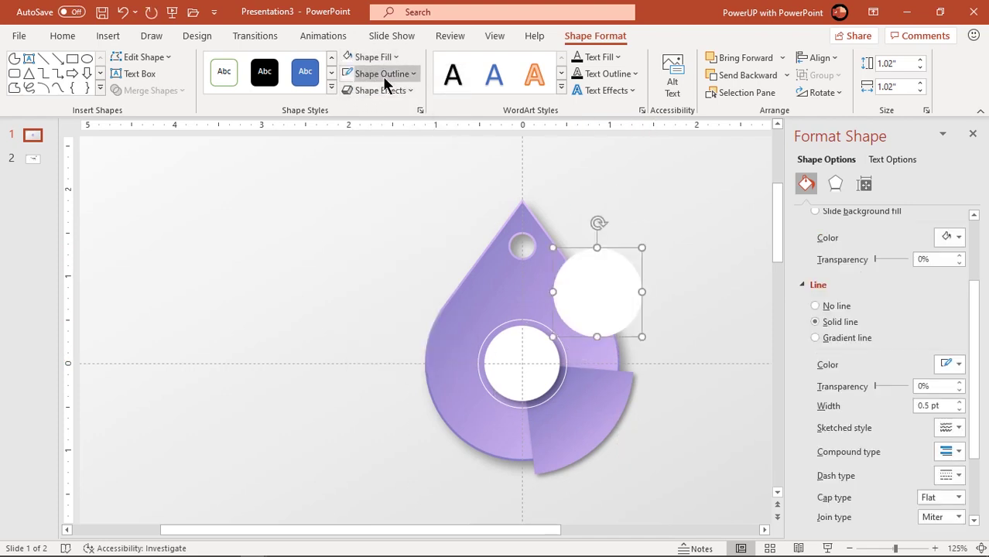
left_click(382, 74)
left_click(378, 275)
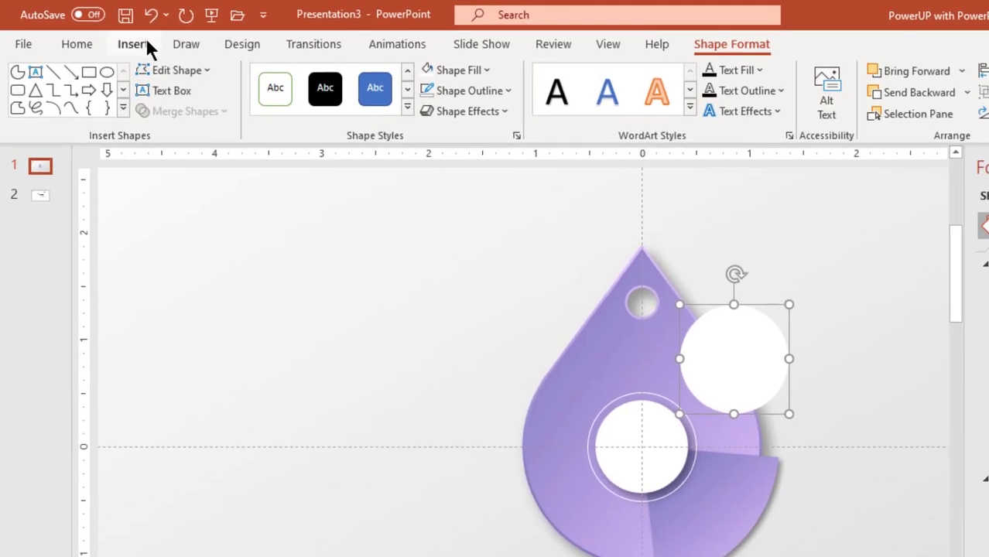
Step: Intersect the circle with a tilted rectangle to leave a slice, then give it a gradient fill
left_click(112, 36)
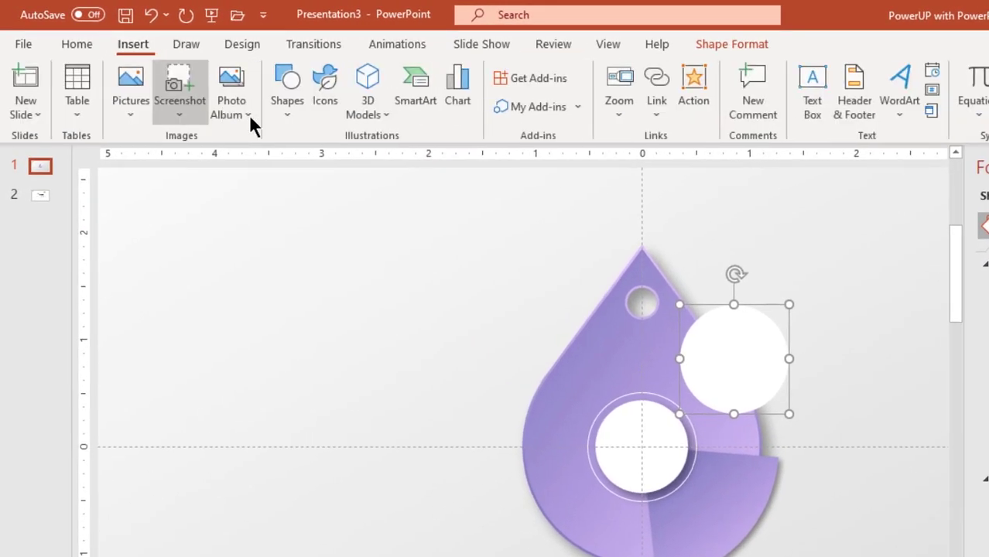
left_click(282, 123)
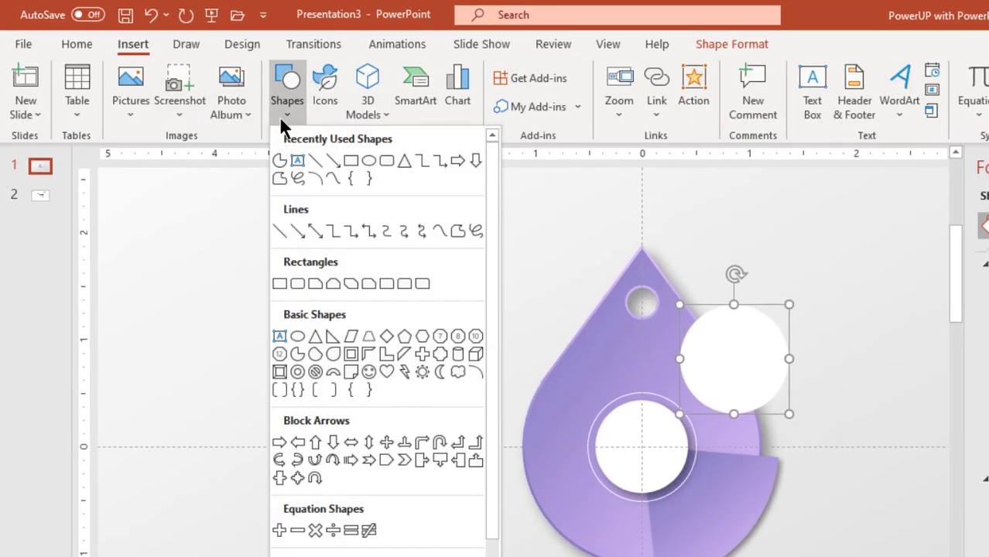
left_click(351, 163)
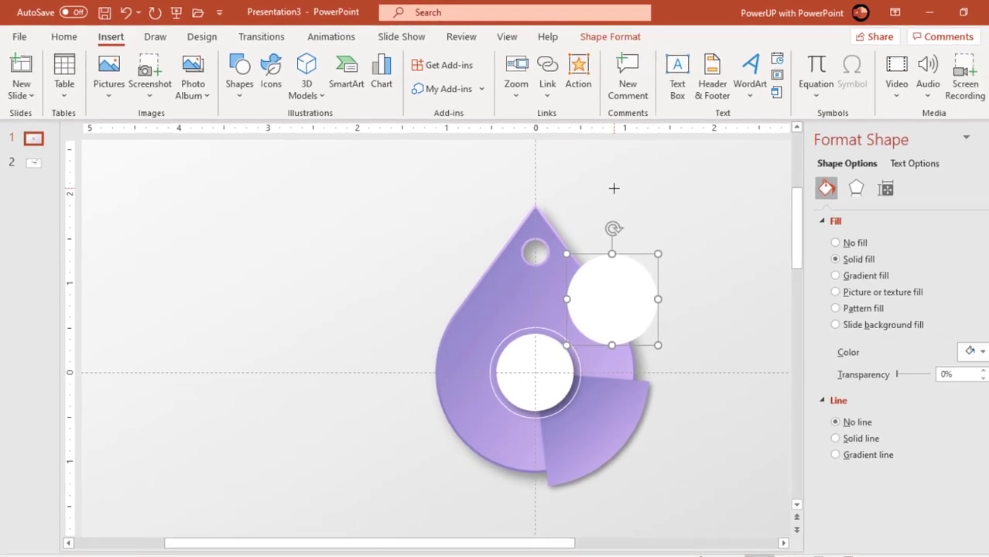
left_click_drag(595, 184, 713, 408)
key("alt+Left")
key("alt+Left")
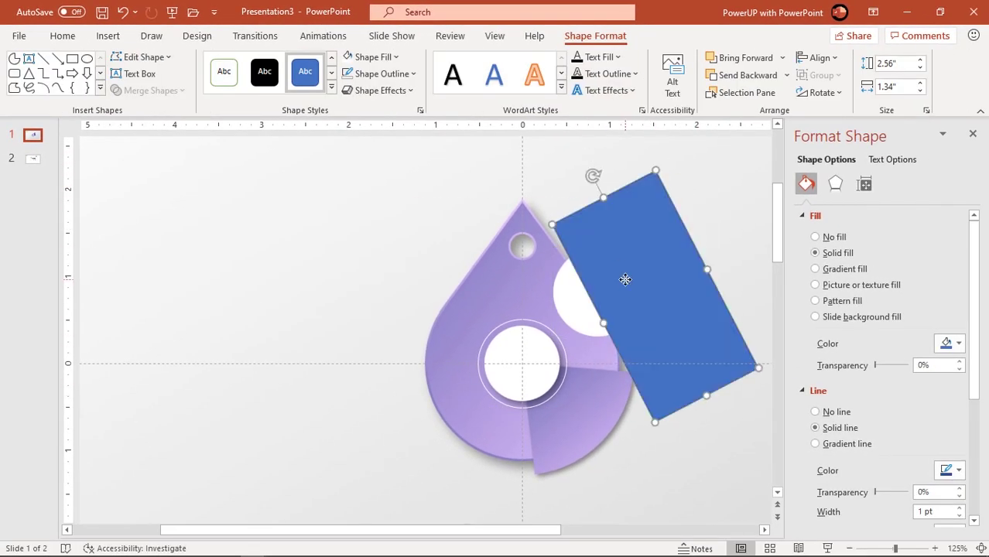
left_click(607, 305, "shift")
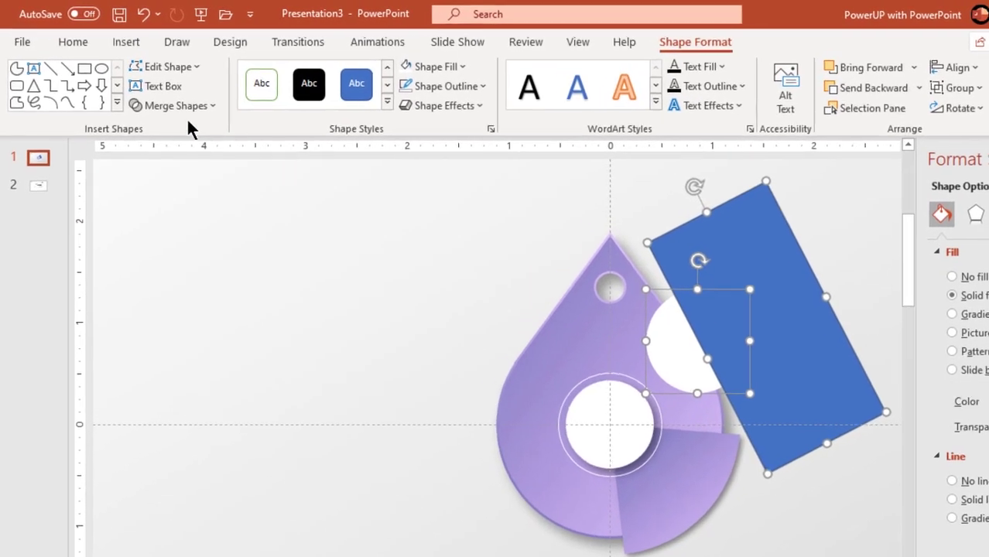
left_click(161, 94)
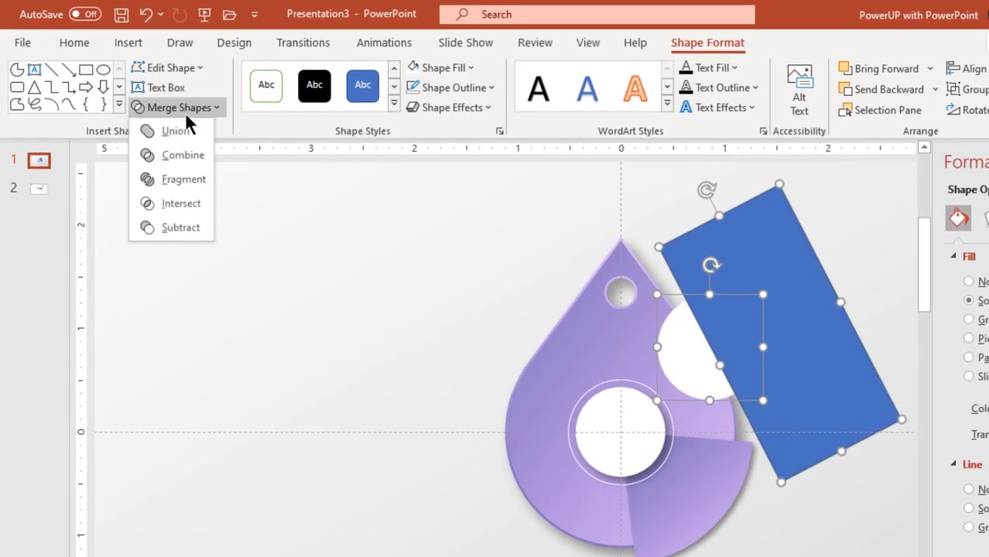
left_click(179, 204)
left_click(907, 297)
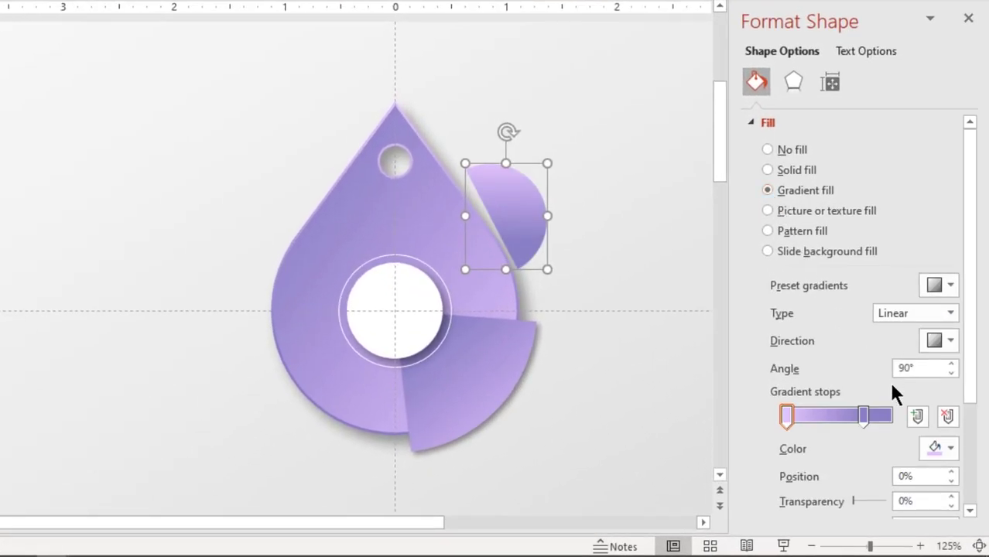
Step: Make the gradient white to 100% transparent at 73%, angled at 60°
left_click(949, 449)
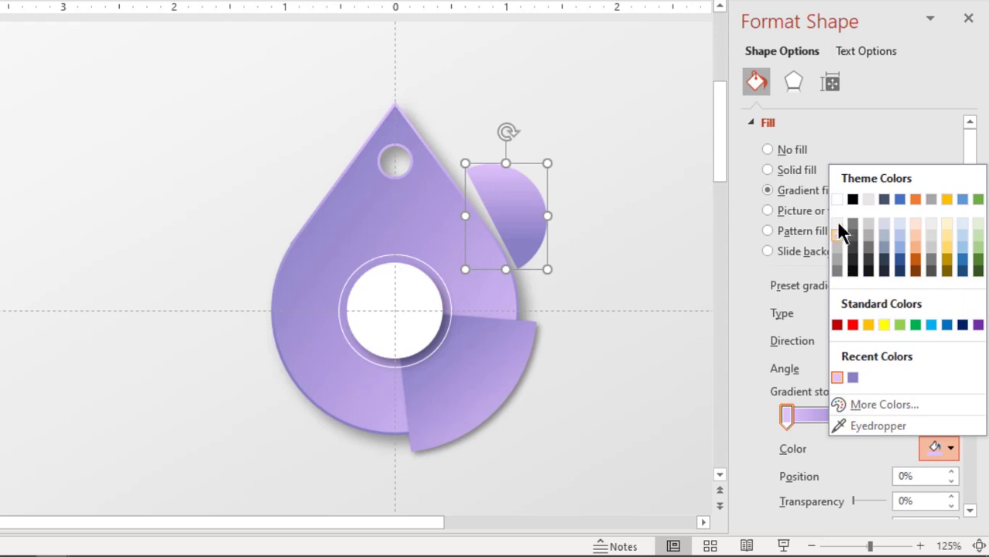
left_click(837, 200)
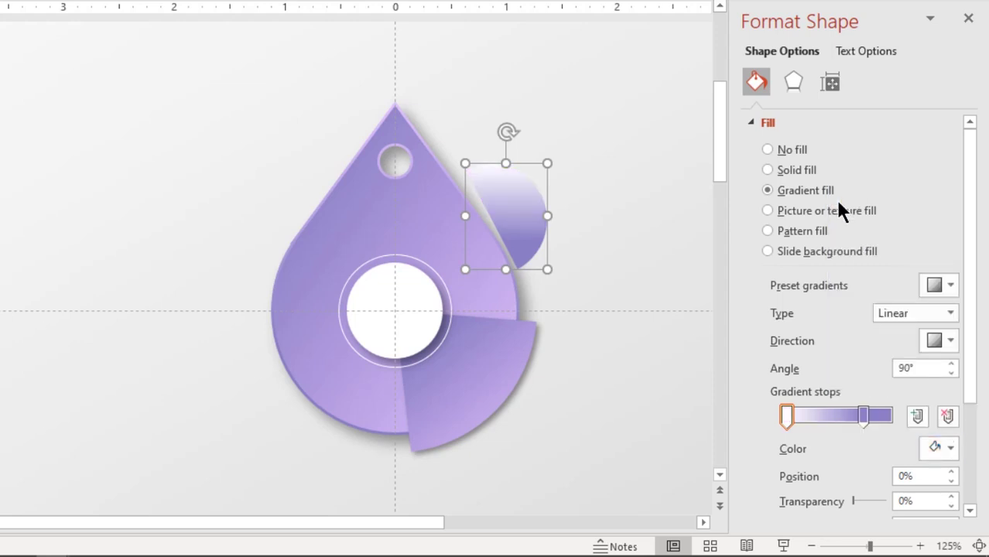
left_click(864, 415)
left_click(938, 447)
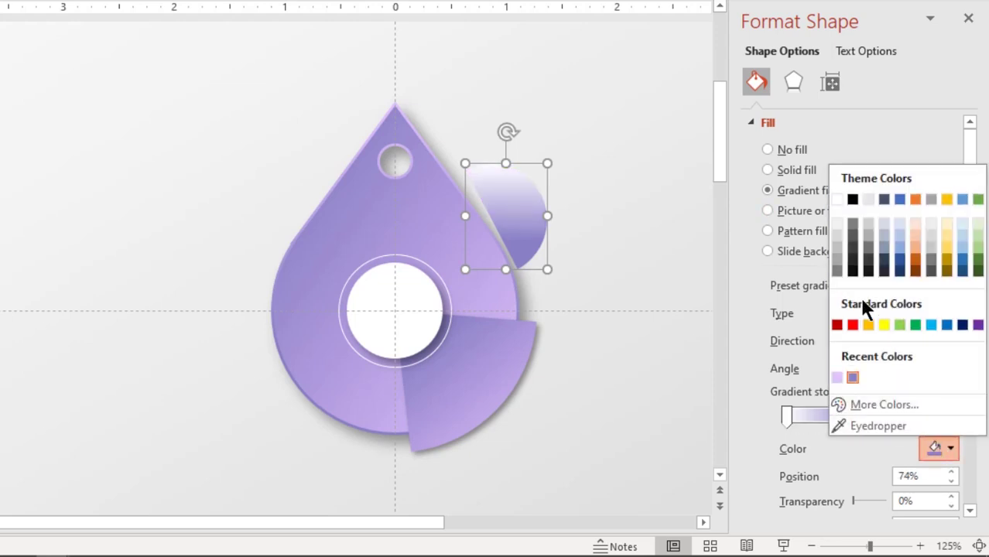
left_click(837, 200)
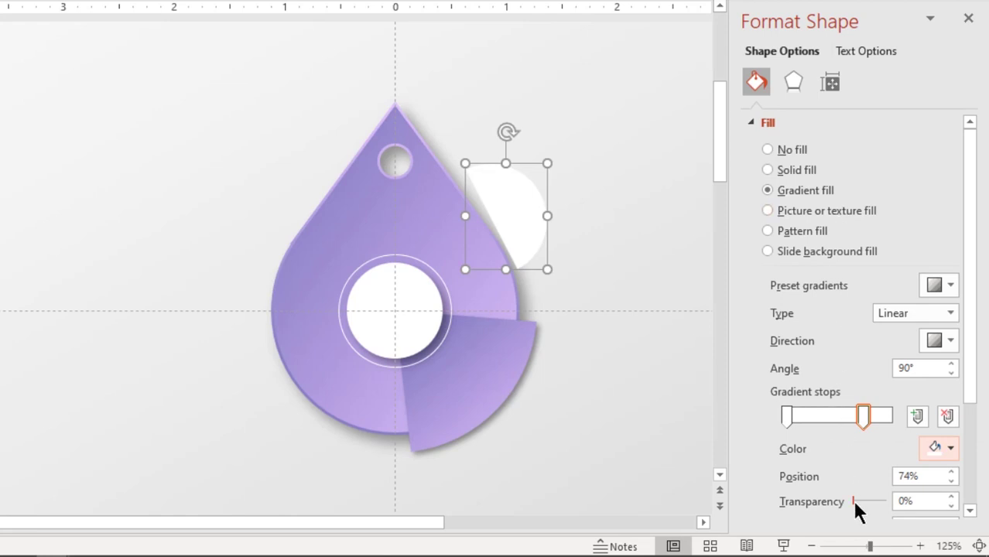
left_click_drag(851, 498, 889, 496)
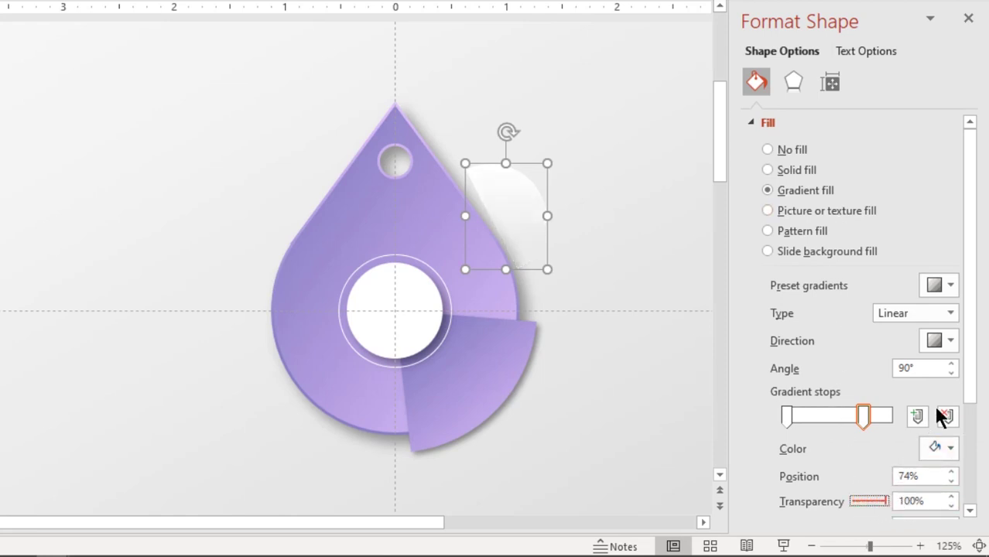
left_click(950, 373)
left_click(947, 371)
left_click(947, 371)
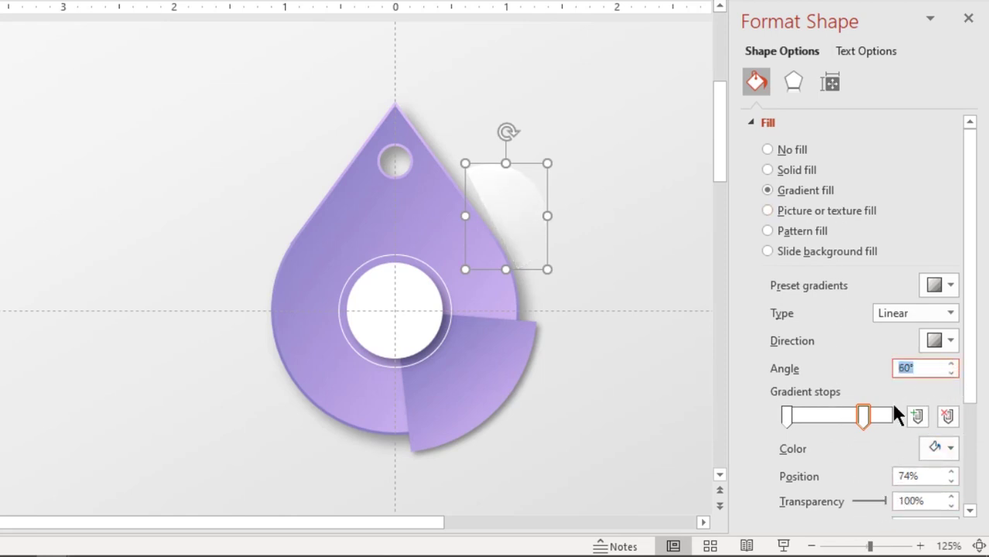
left_click_drag(866, 413, 863, 410)
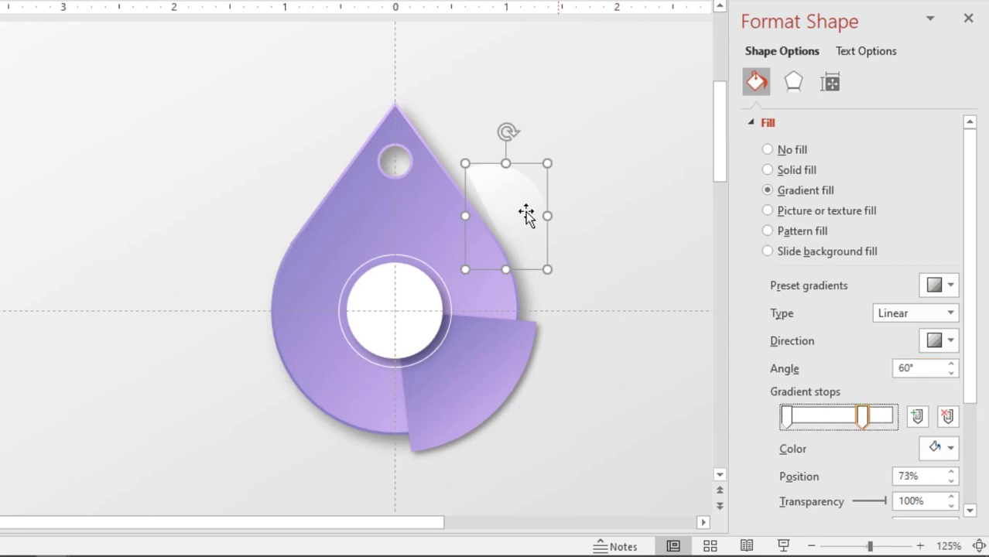
Step: Move the white highlight slice onto the droplet's centre circle
left_click_drag(526, 216, 418, 294)
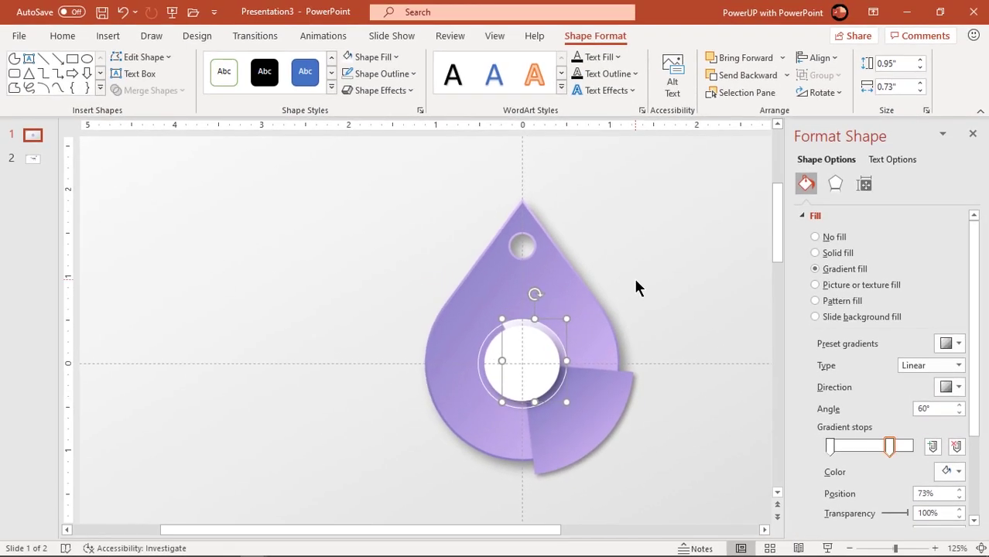
left_click(539, 216)
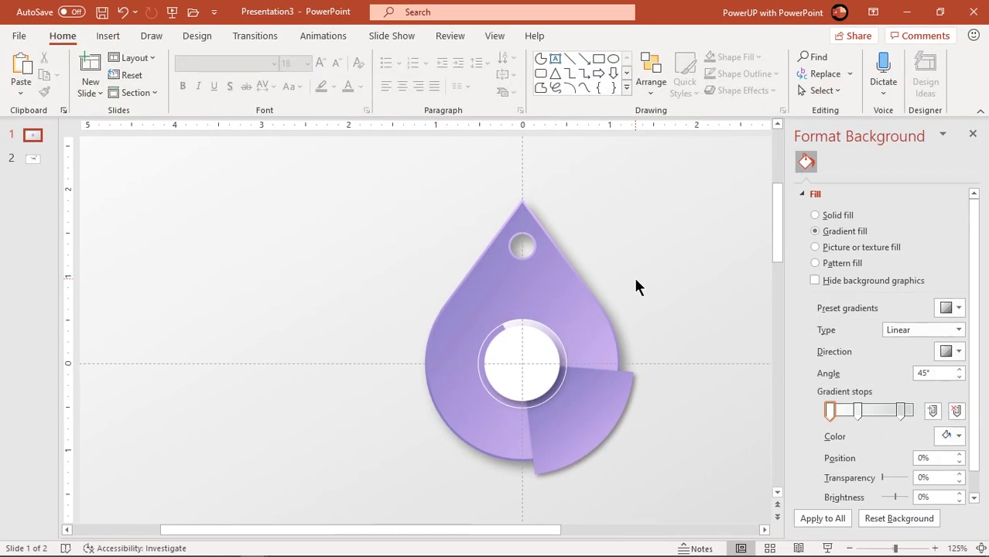
scroll(636, 287, "down", 2, "ctrl")
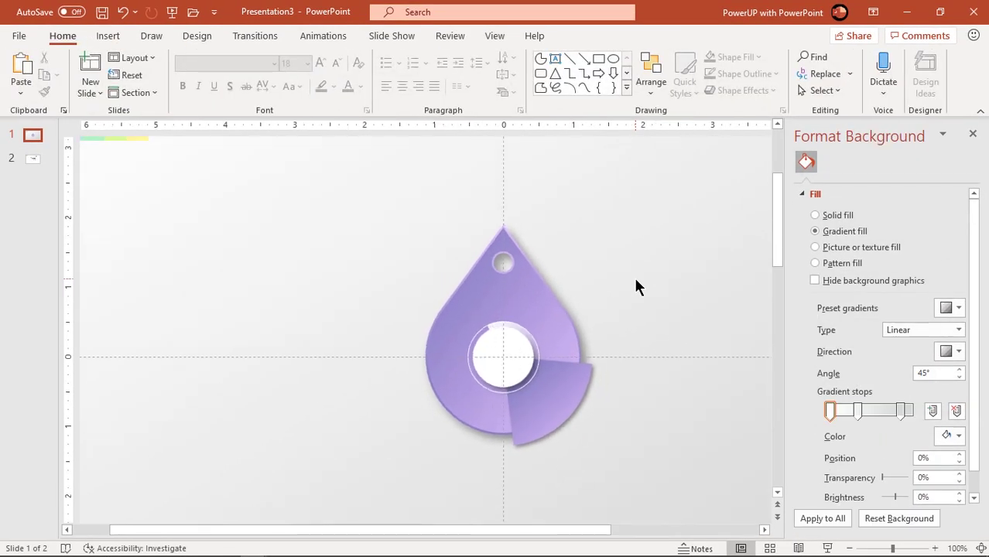
scroll(635, 281, "up", 3)
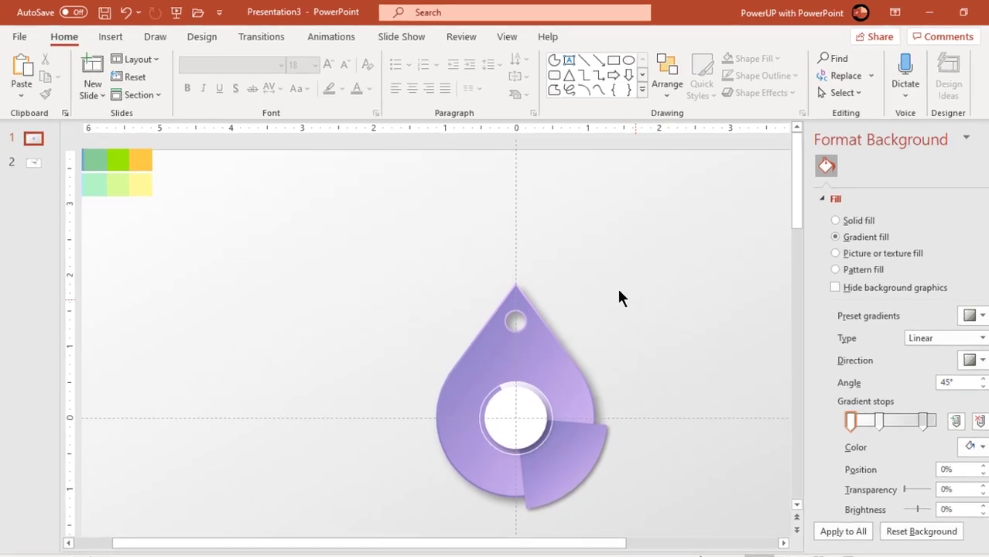
Step: Draw a rounded rectangle above the droplet and flatten it into a 0.12" by 0.46" pill
left_click(115, 36)
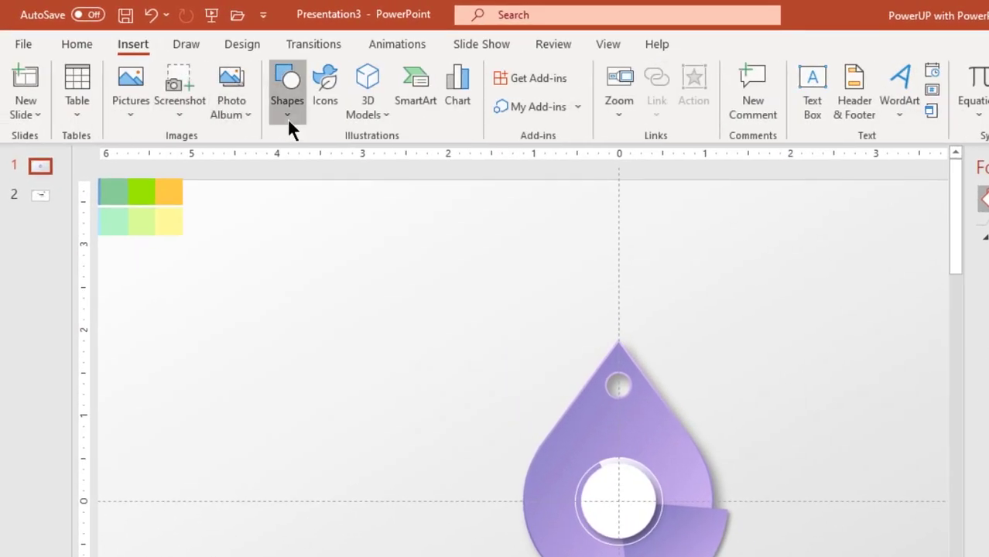
left_click(288, 116)
left_click(386, 161)
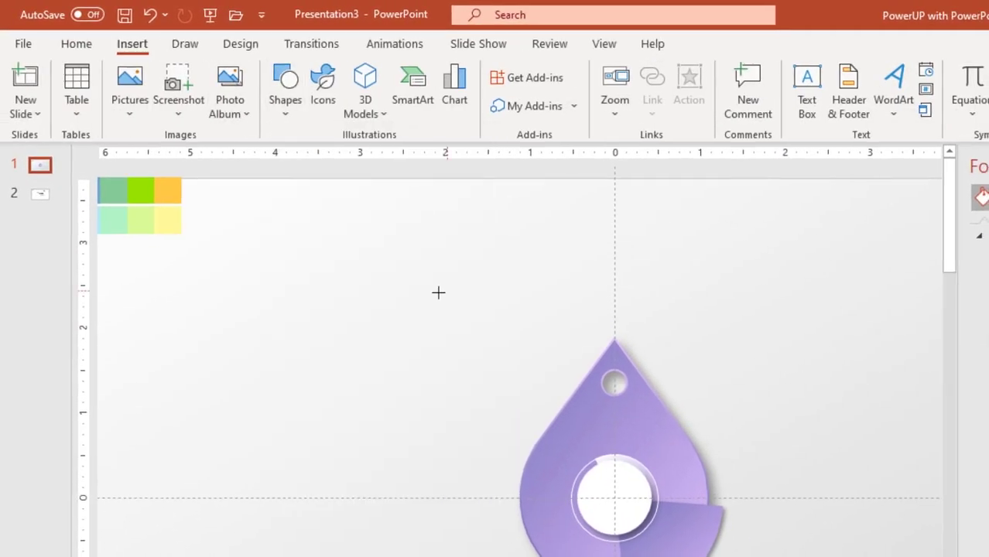
left_click_drag(398, 275, 480, 323)
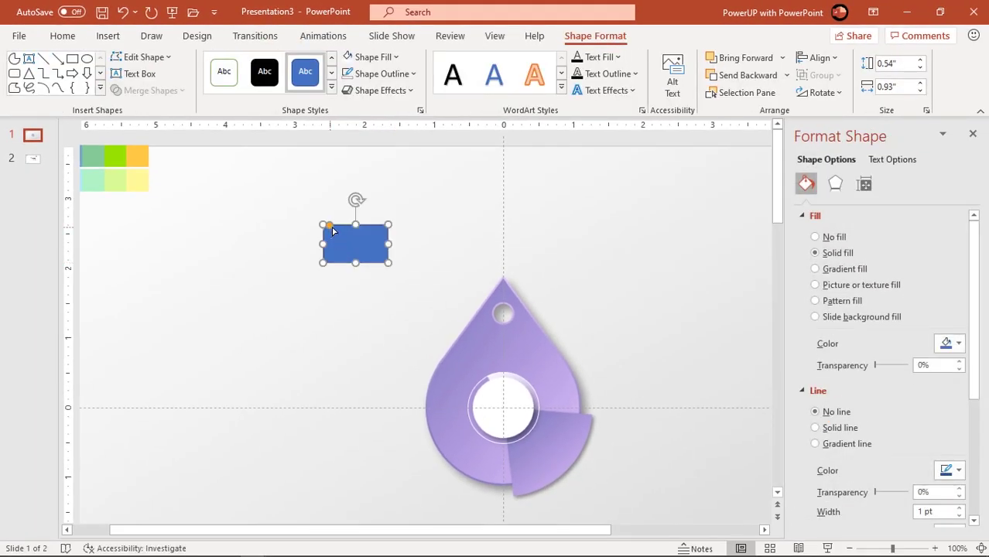
left_click_drag(329, 225, 504, 239)
Step: Remove the pill's outline and give it a 90° gradient ending in dark grey
scroll(503, 272, "up", 5)
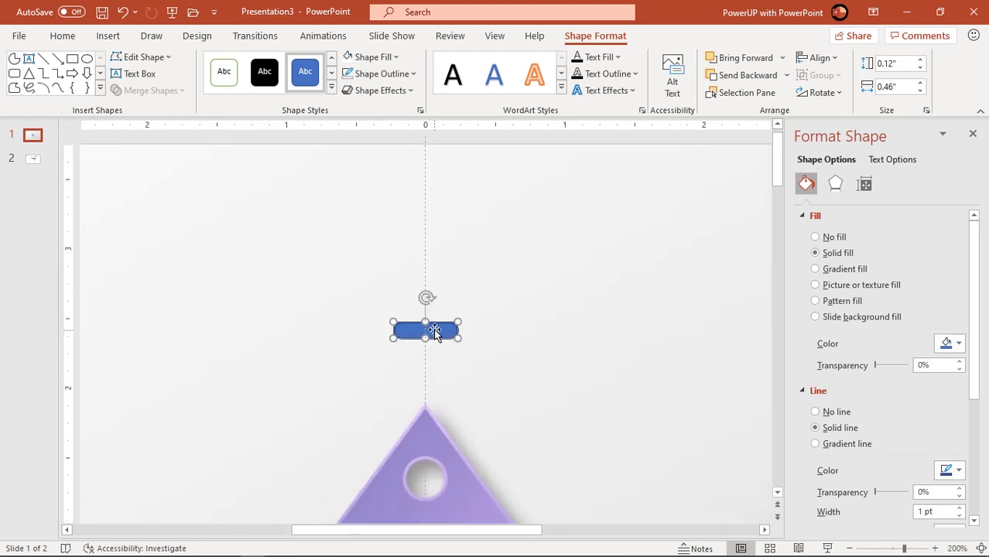
left_click(389, 75)
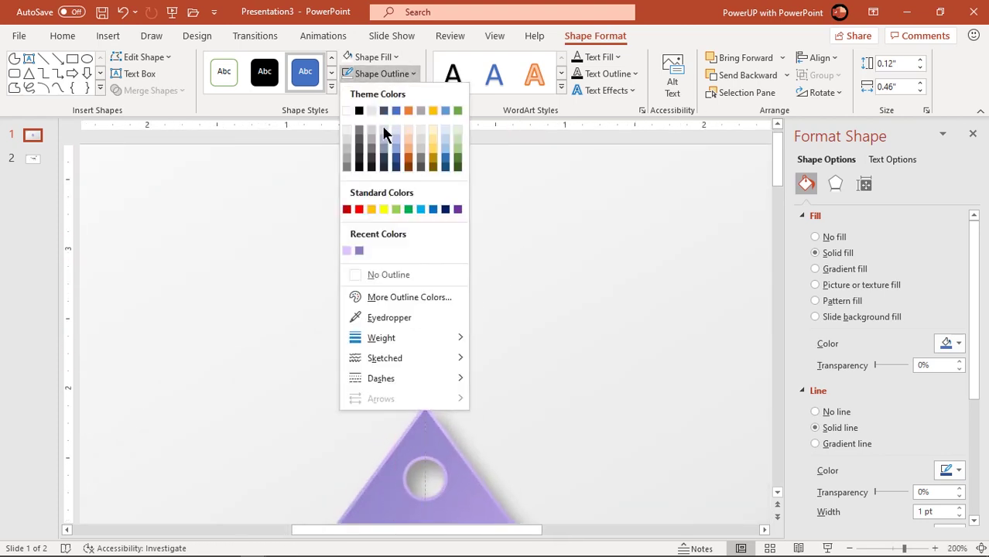
left_click(373, 275)
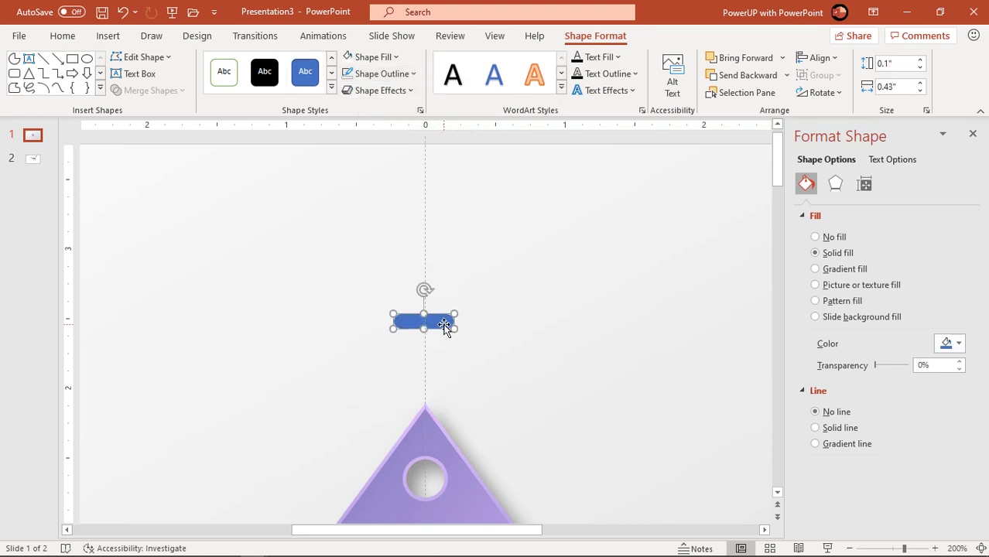
left_click(838, 270)
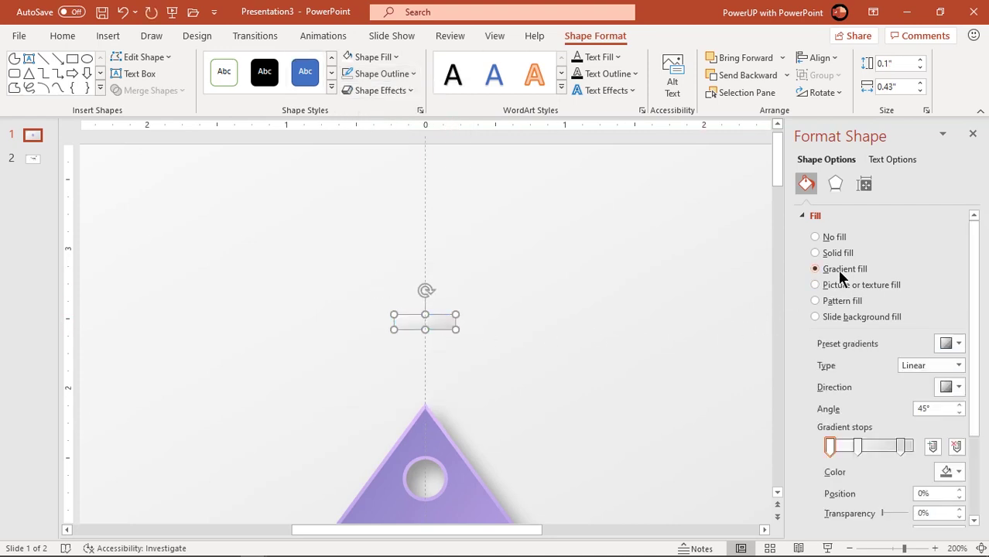
left_click(956, 447)
left_click(950, 387)
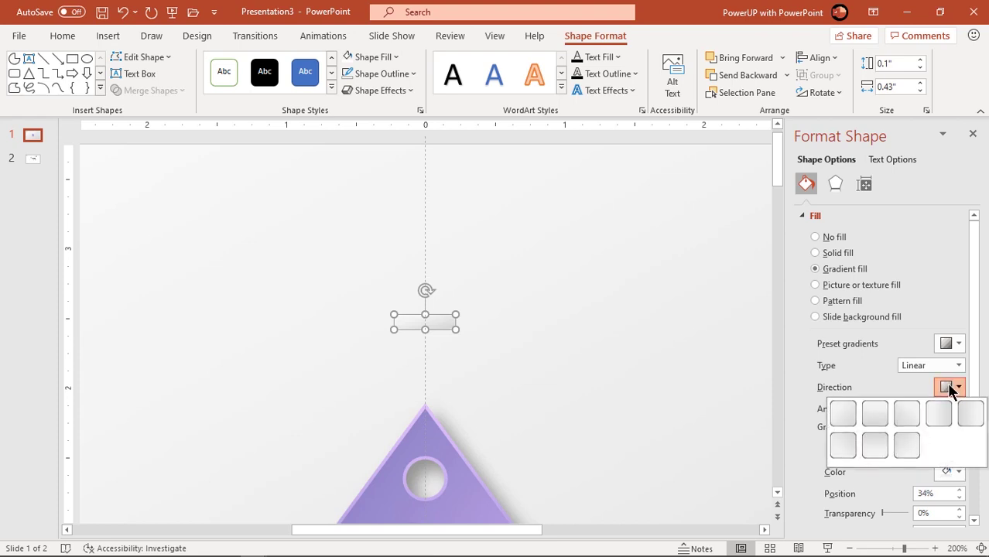
left_click(900, 410)
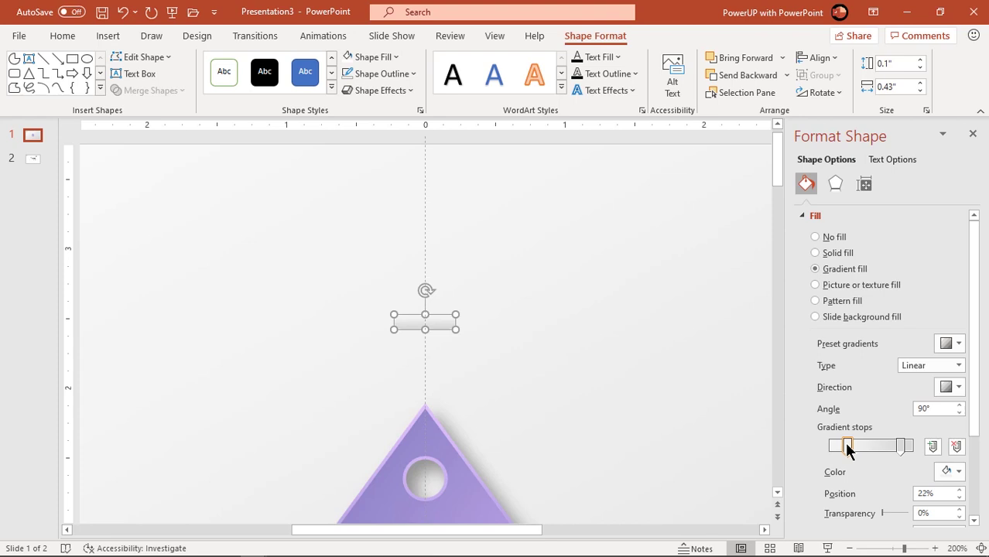
left_click_drag(900, 447, 907, 447)
left_click(957, 472)
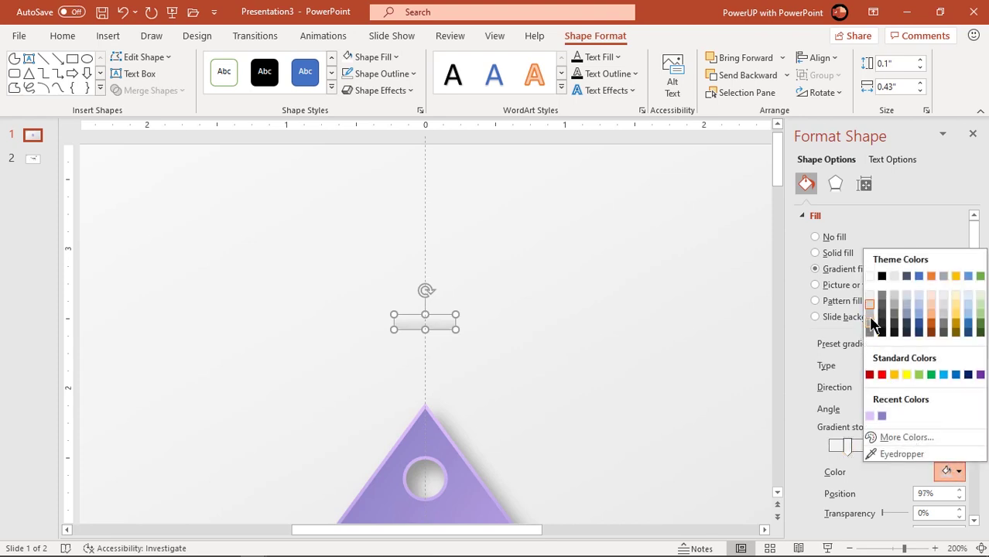
left_click(871, 323)
left_click(602, 372)
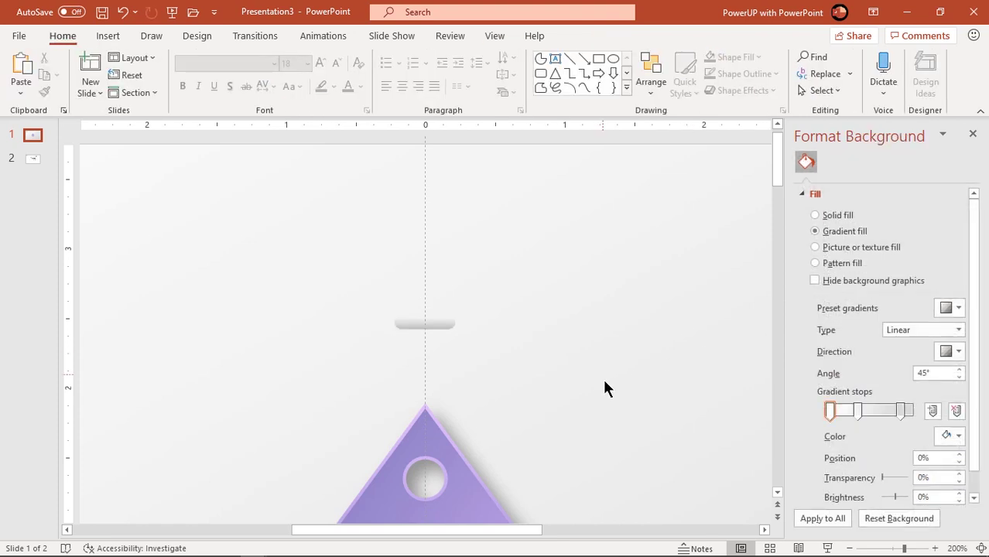
Step: Duplicate the grey bar twice with Ctrl+D, stacking three bars above the droplet's tip
left_click(448, 325)
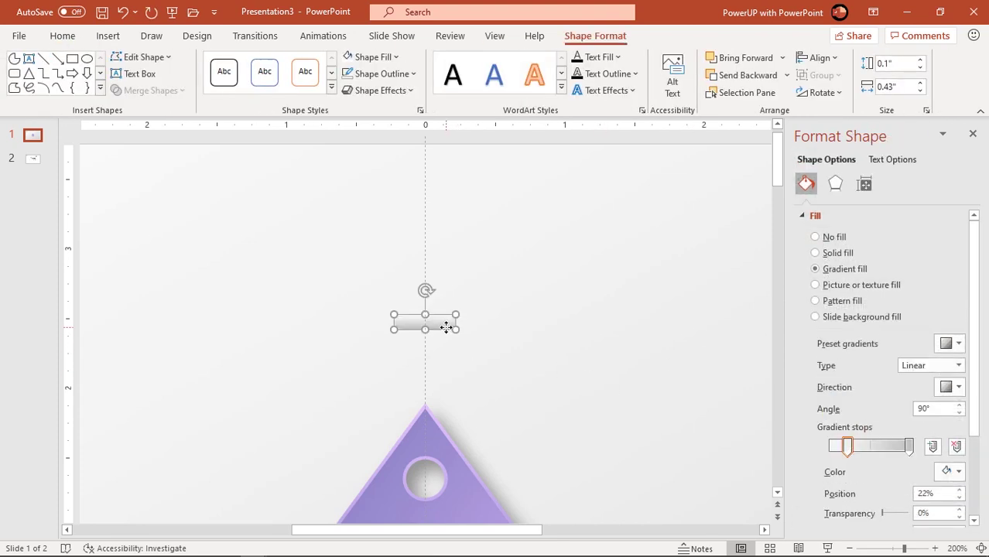
key("ctrl+d")
left_click_drag(460, 345, 437, 335)
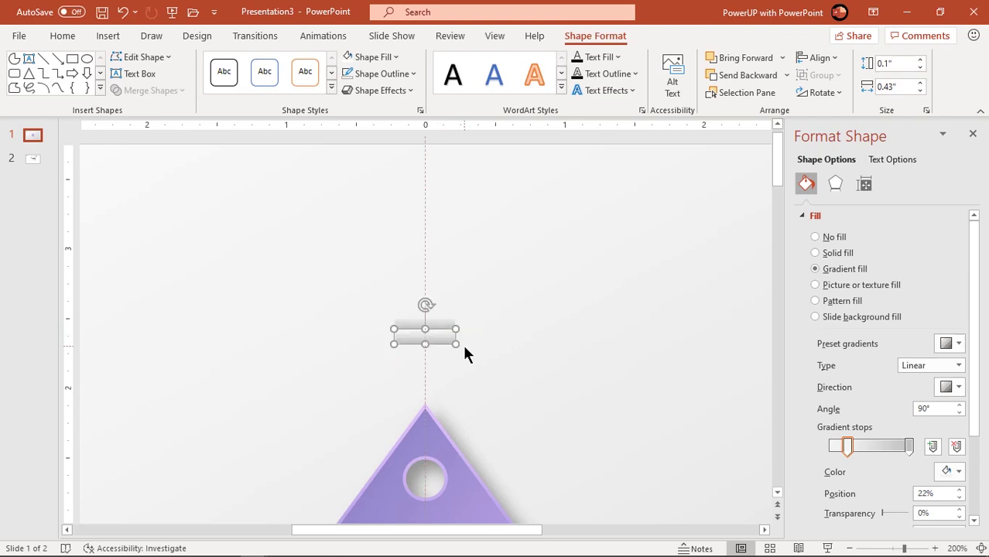
key("ctrl+d")
left_click(508, 365)
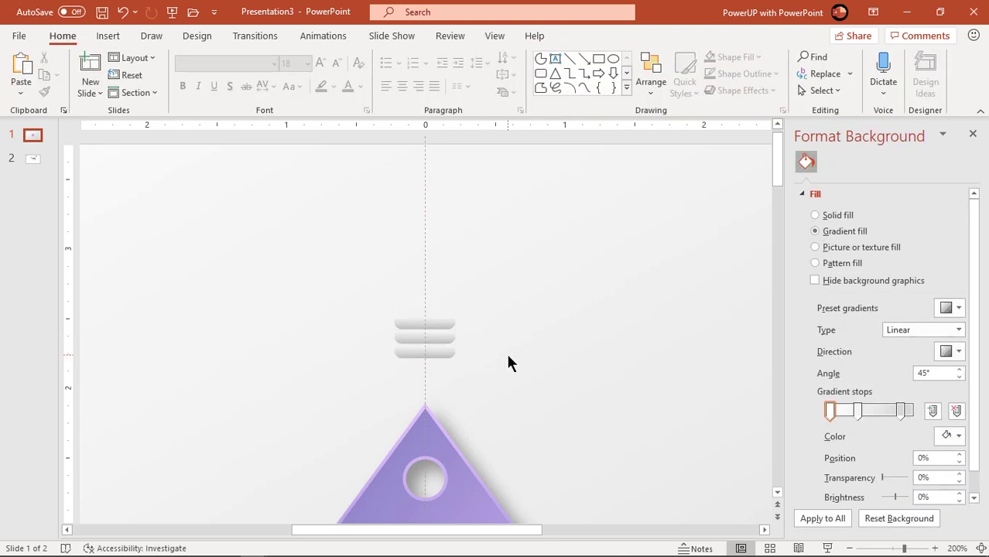
left_click(107, 36)
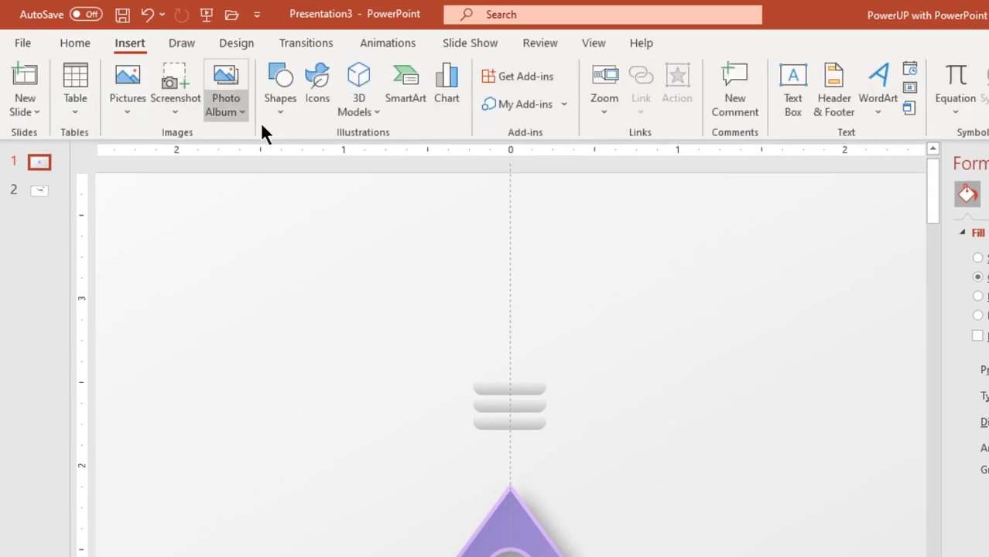
Step: Draw a tall rounded-rectangle pill right of the bars with no outline
left_click(272, 118)
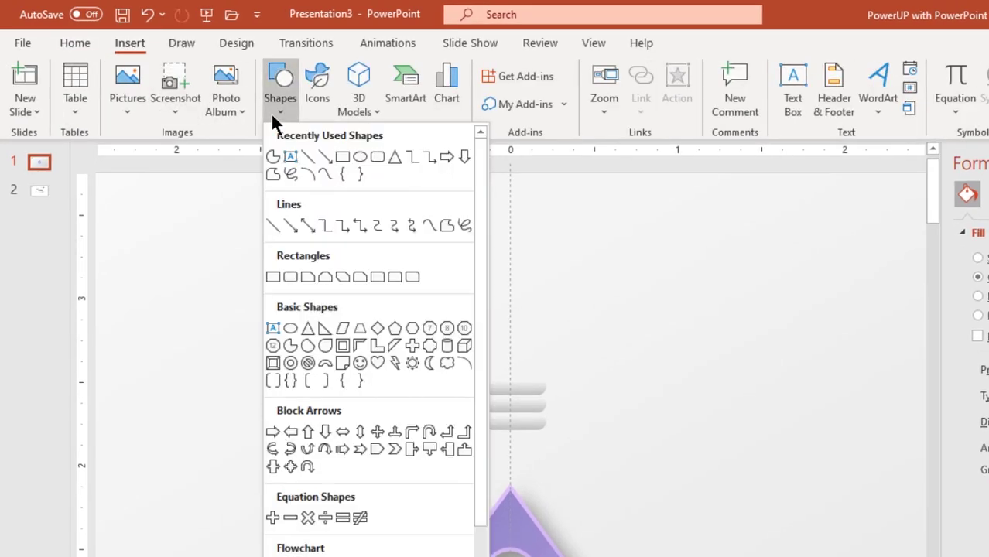
left_click(377, 158)
left_click_drag(685, 331, 713, 459)
left_click_drag(594, 385, 596, 395)
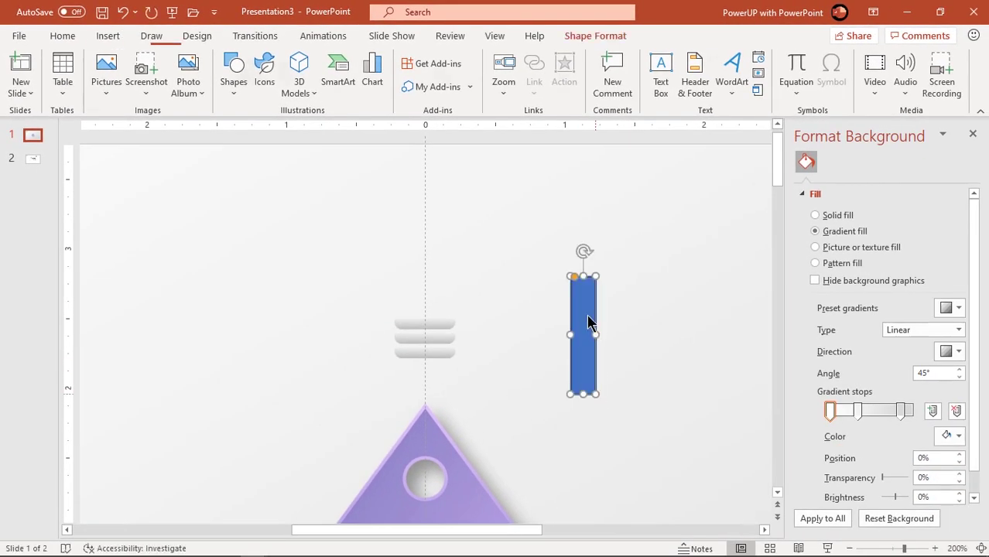
left_click_drag(574, 279, 585, 284)
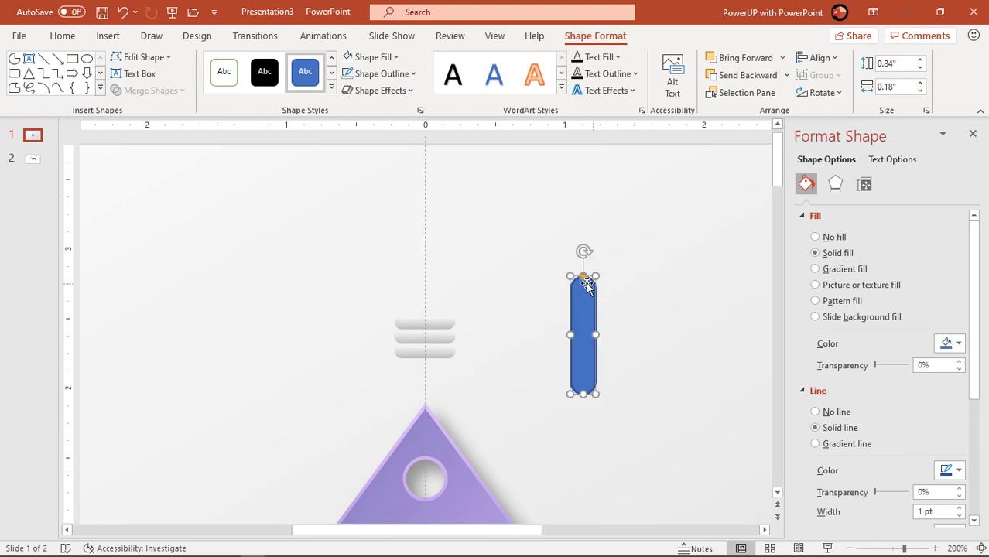
left_click(391, 73)
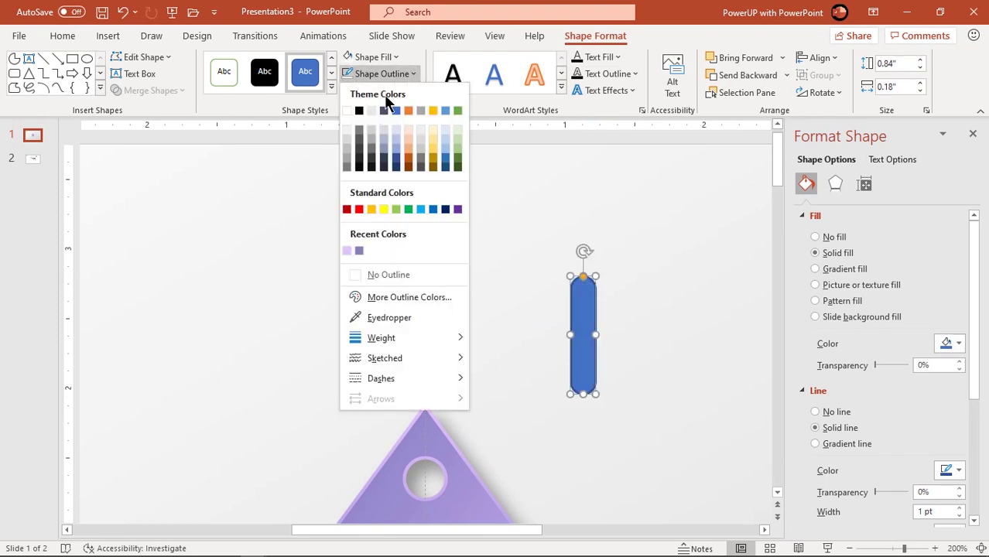
left_click(378, 274)
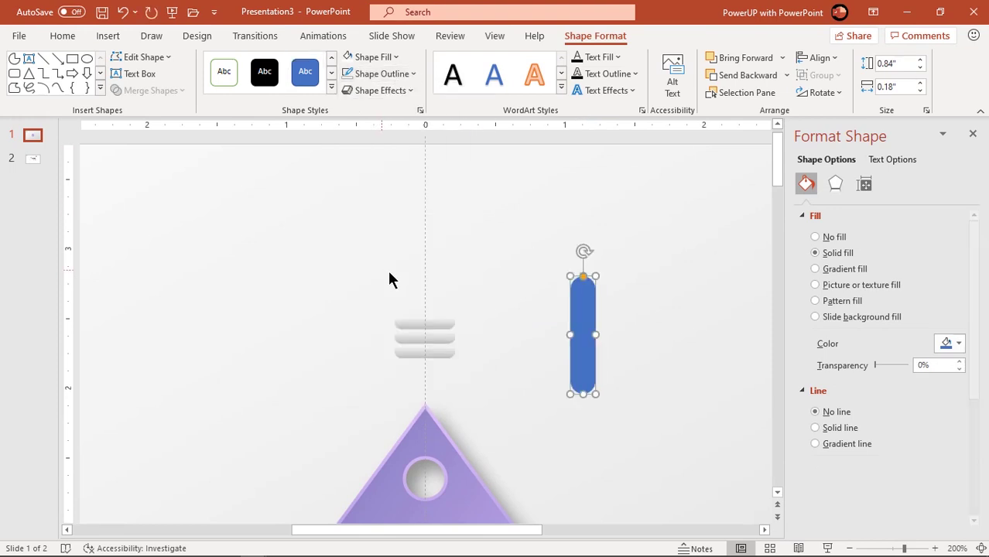
Step: Give the pill a gradient fill, narrow it to a 0.1" string, and tilt it toward the triangle
left_click(826, 273)
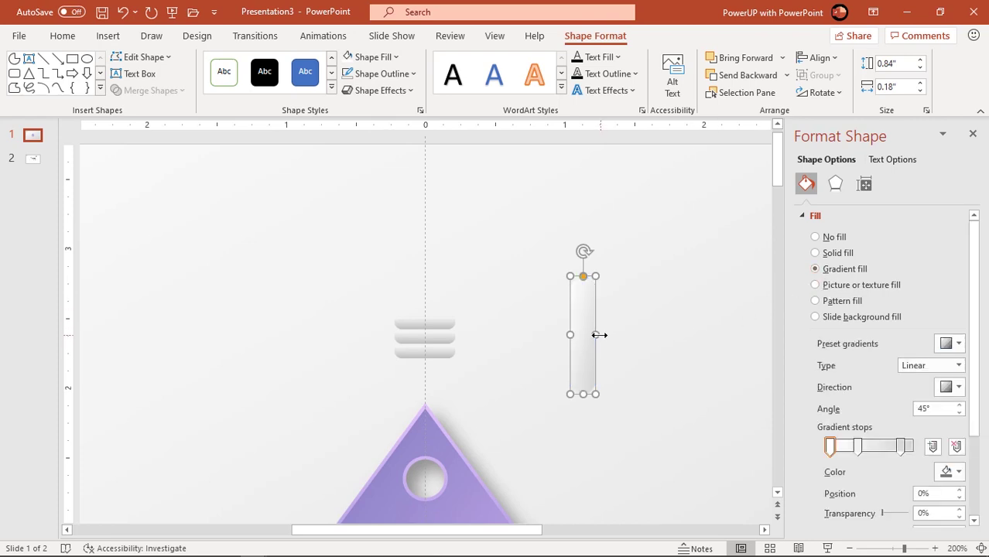
left_click_drag(600, 334, 582, 329)
mouse_move(579, 249)
left_mouse_down()
mouse_move(603, 258)
mouse_move(593, 259)
left_mouse_up()
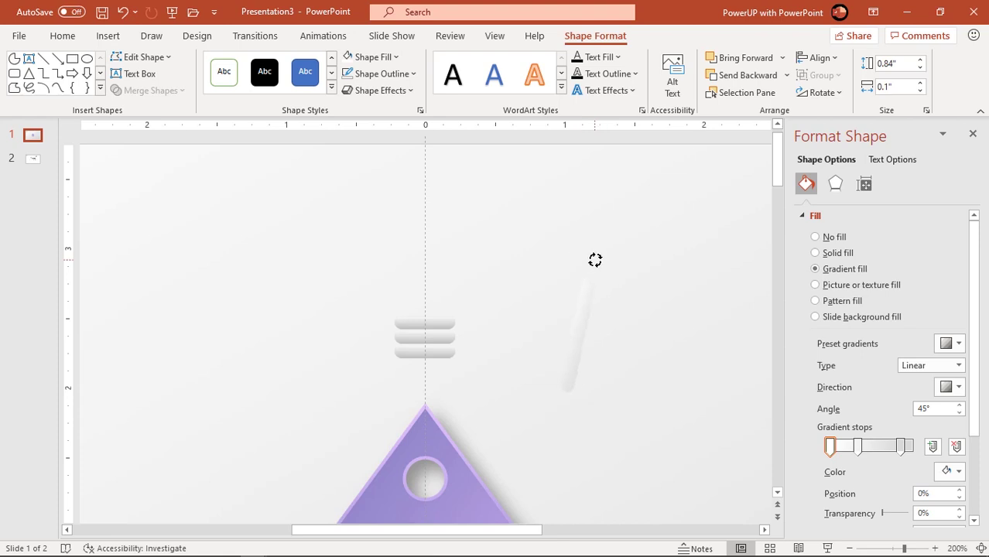
left_click_drag(590, 298, 422, 376)
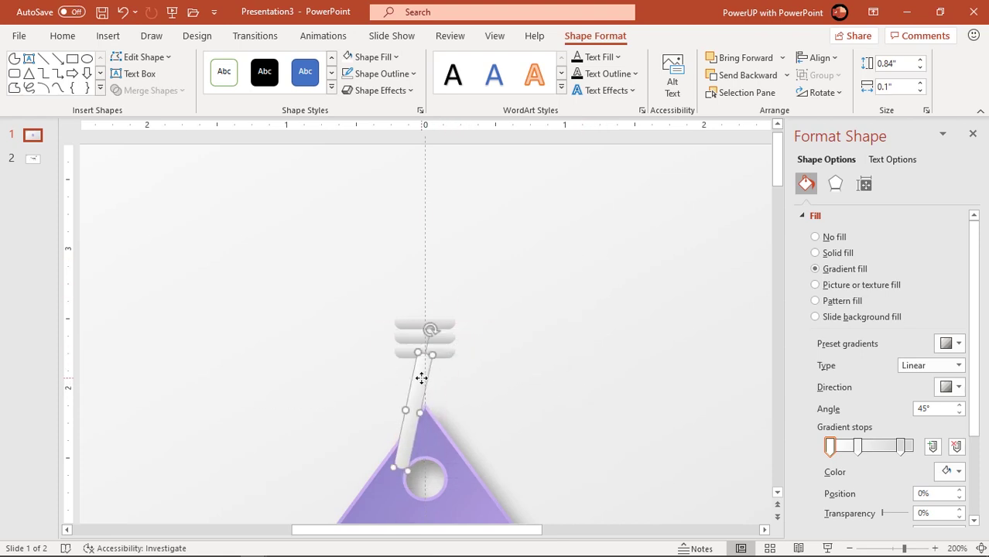
Step: Position the string so it runs from the bottom hanger bar toward the hole
scroll(425, 395, "up", 5)
scroll(425, 394, "up", 3)
left_click_drag(433, 342, 390, 467)
left_click_drag(450, 191, 447, 212)
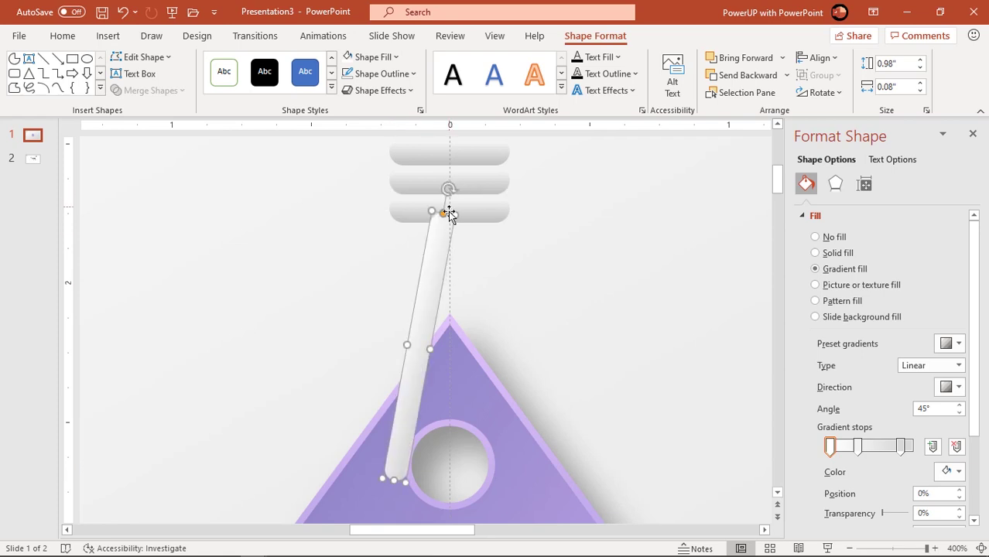
key("Escape")
Step: Copy the string, rotate it diagonally, and shorten it to a 0.33" stub inside the ring
left_click(438, 268)
left_click_drag(441, 277, 451, 255)
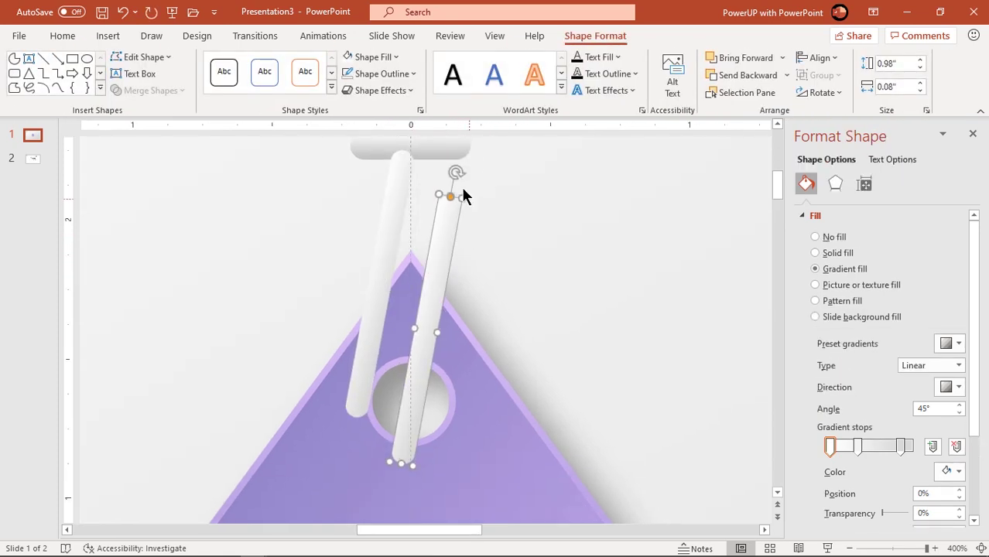
left_click_drag(456, 172, 538, 249)
left_click_drag(459, 307, 491, 315)
left_click(386, 325)
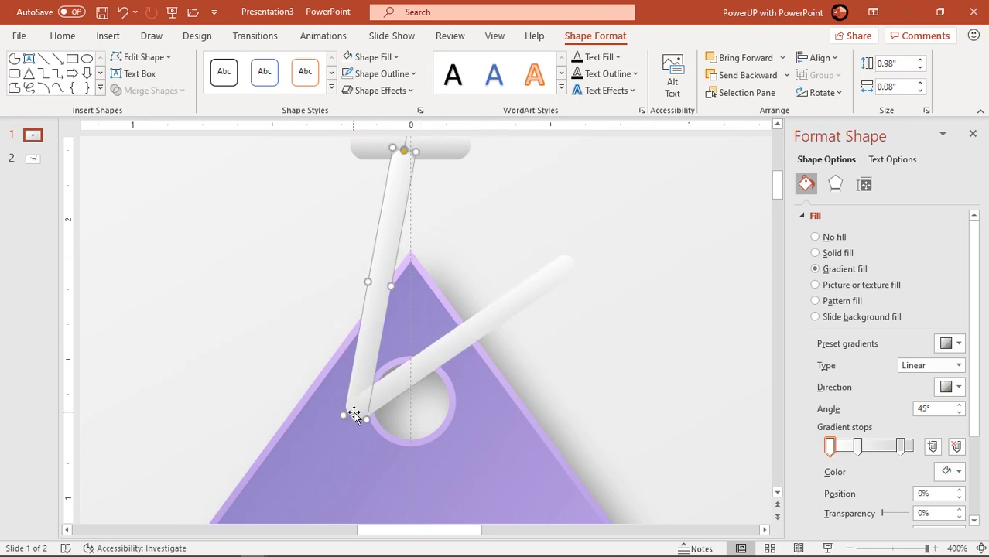
left_click(394, 387)
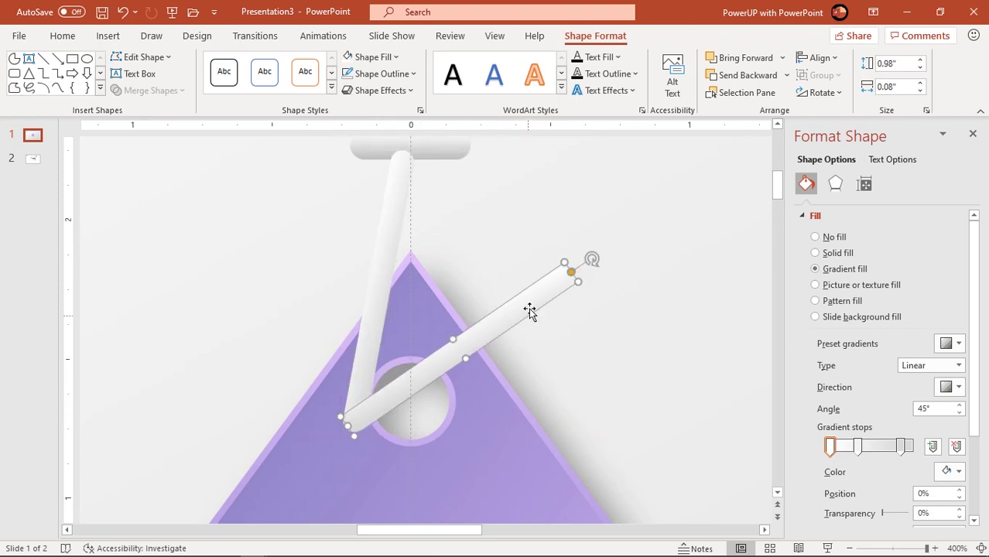
left_click_drag(581, 270, 429, 381)
left_click_drag(430, 381, 428, 381)
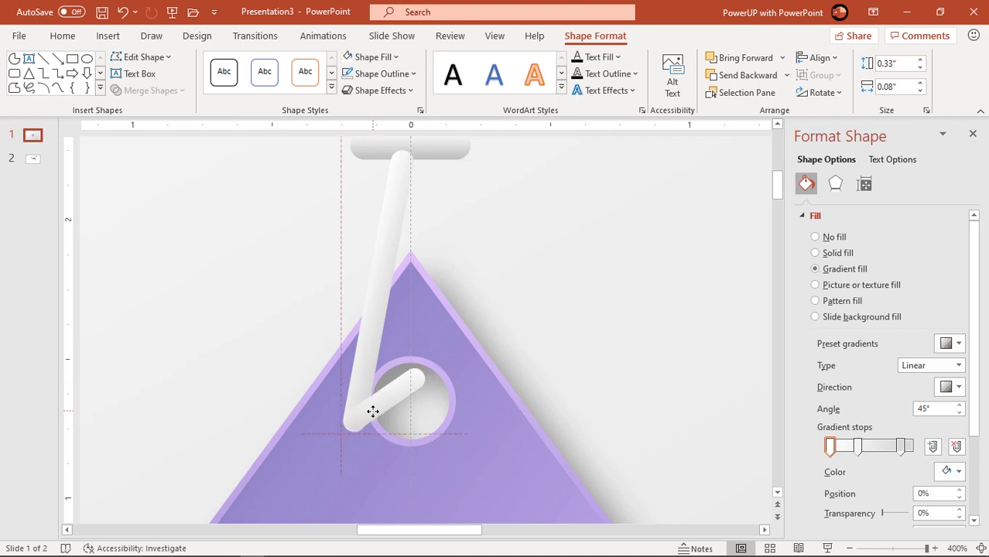
scroll(376, 414, "down", 10)
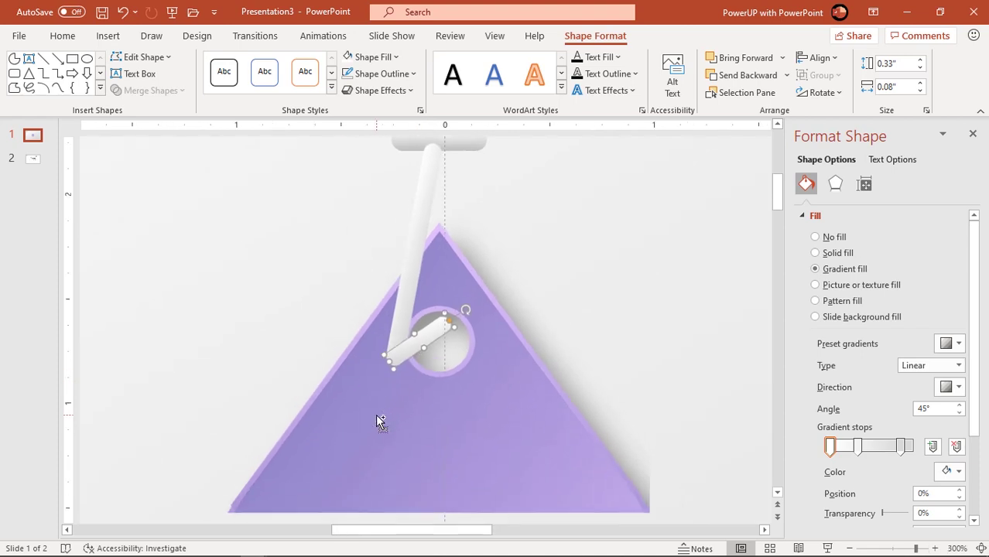
Step: Duplicate the long string, flip it horizontally, and place it from the hanger to the tag's edge
left_click(620, 242)
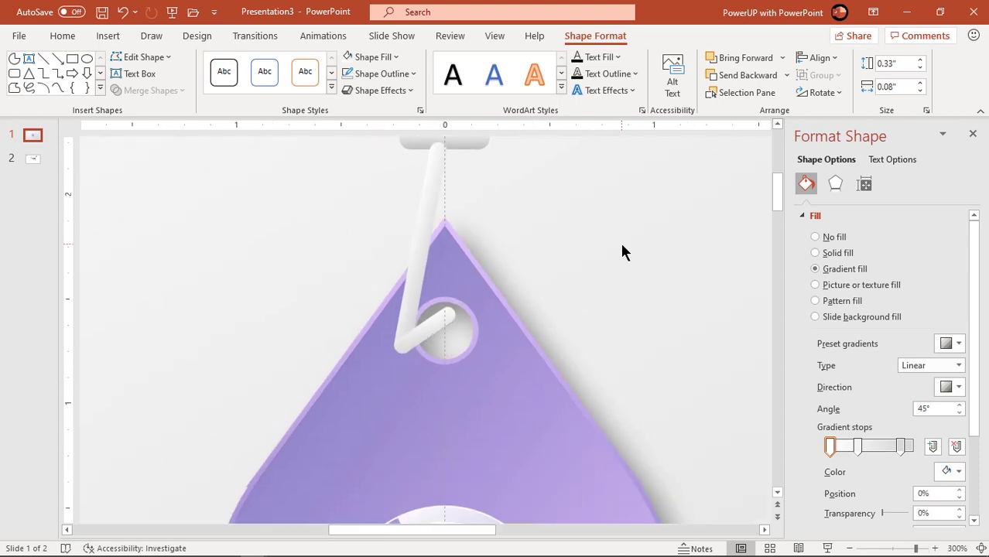
left_click(424, 253)
key("ctrl+d")
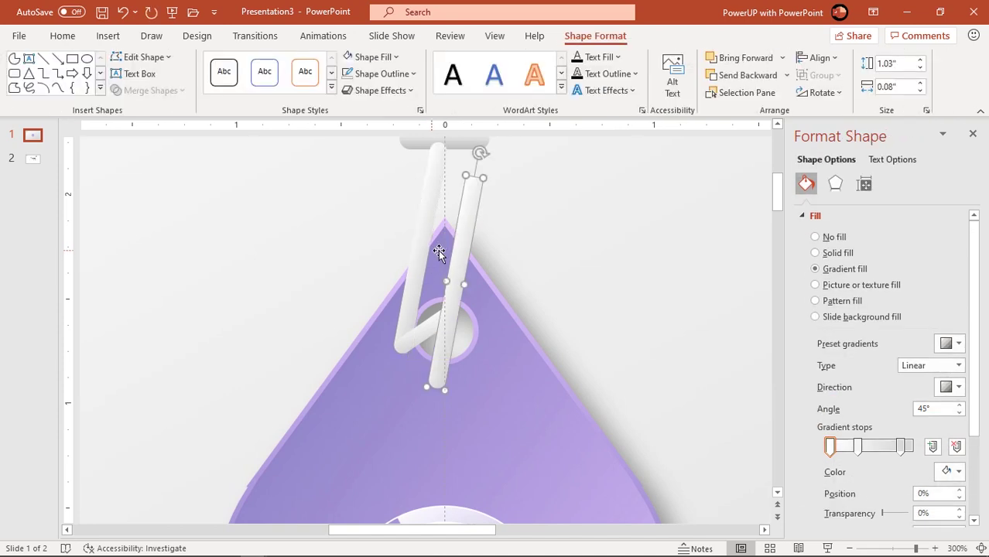
left_click(822, 92)
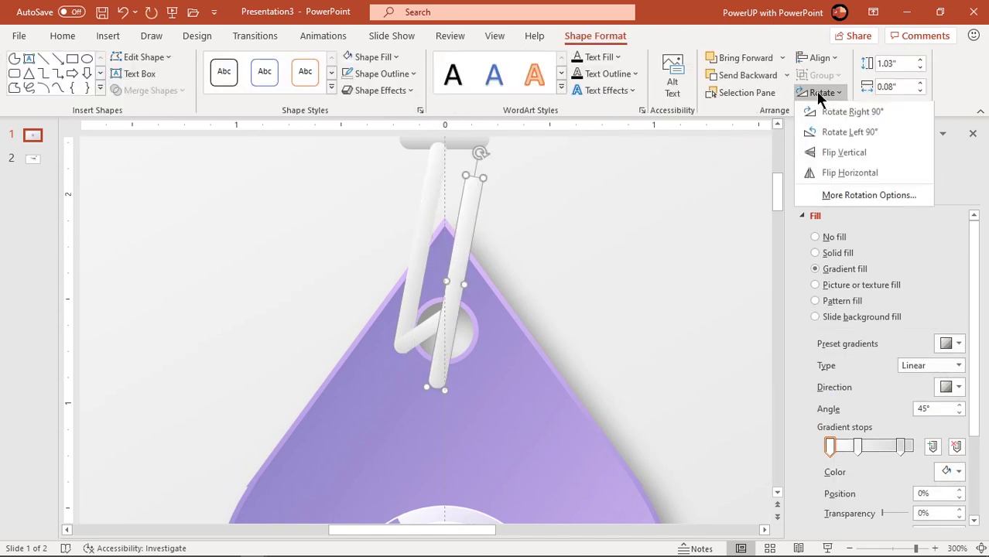
left_click(845, 172)
left_click_drag(447, 246, 455, 206)
left_click_drag(463, 270, 476, 274)
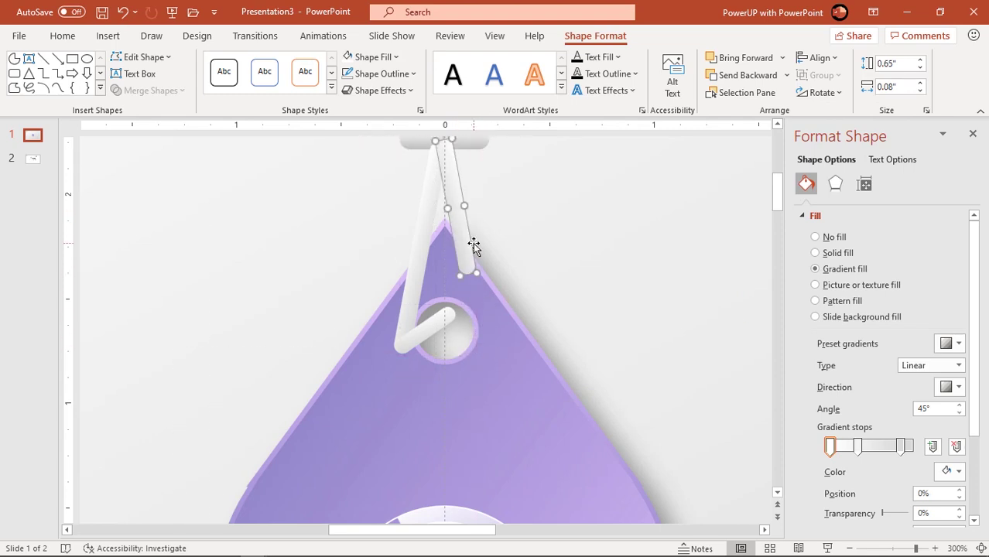
Step: Send the mirrored string behind the triangle and select the three hanger bars
right_click(467, 244)
left_click(505, 341)
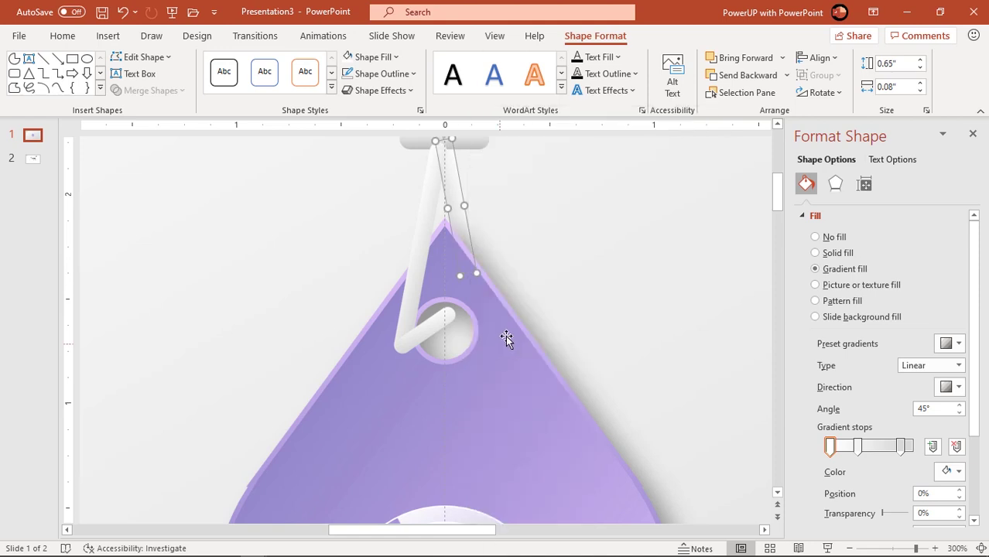
left_click(569, 292)
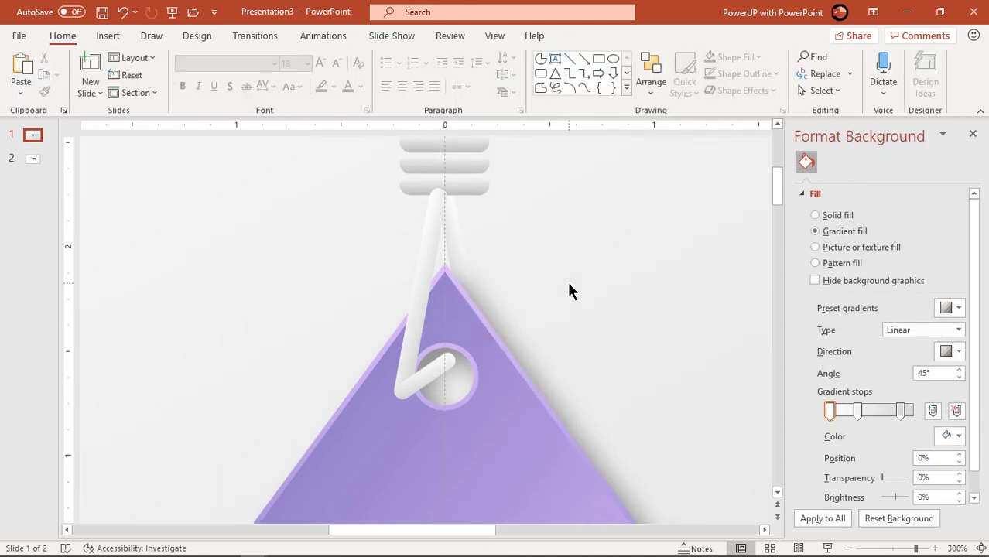
scroll(401, 221, "up", 1)
left_click_drag(386, 183, 512, 264)
right_click(473, 243)
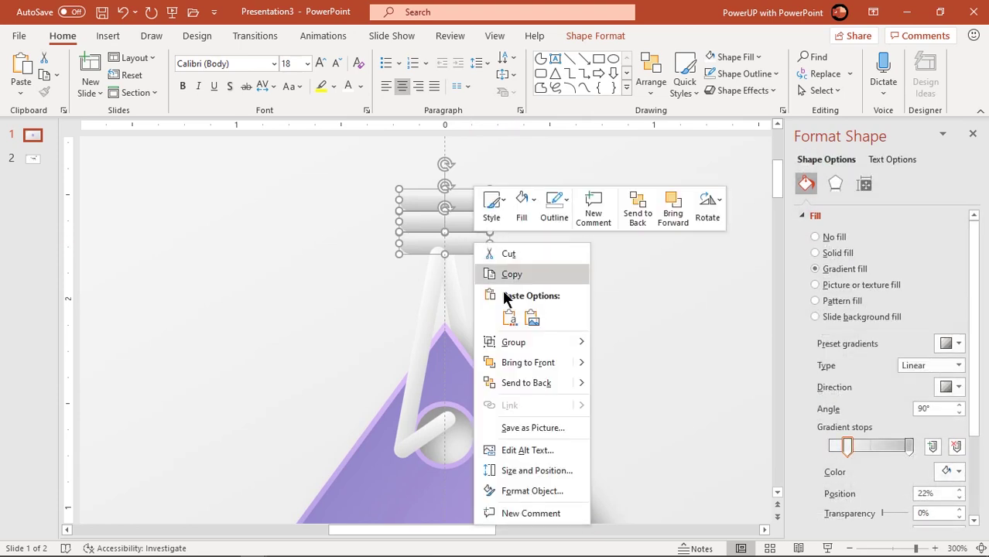
Step: Bring the hanger bars to front and union the long string with its short ring stub
left_click(517, 362)
left_click(608, 350)
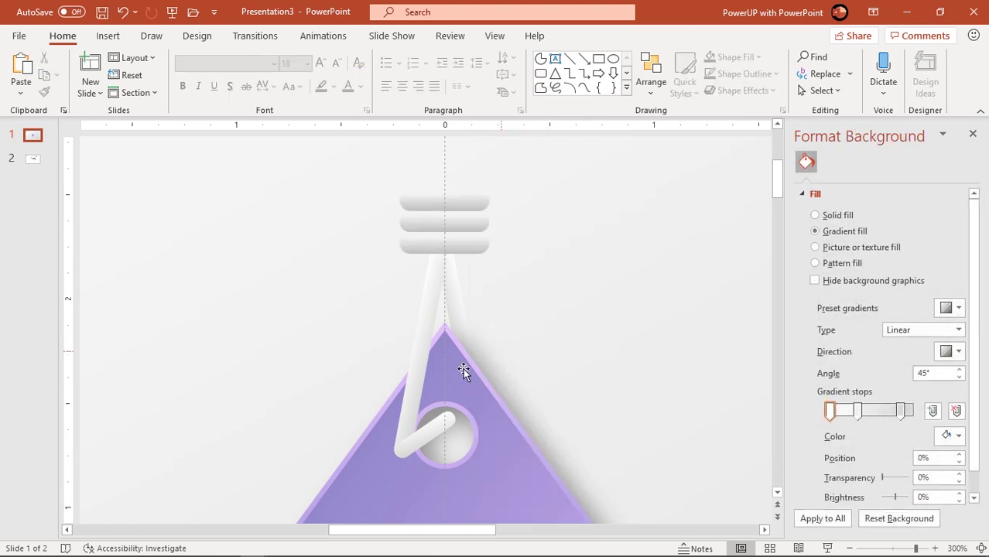
left_click(419, 377)
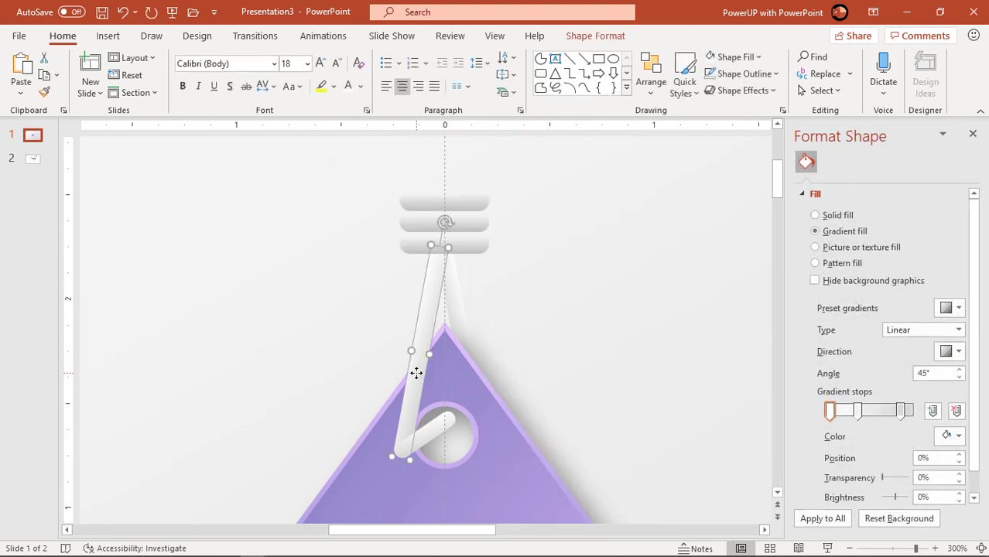
left_click(436, 425, "shift")
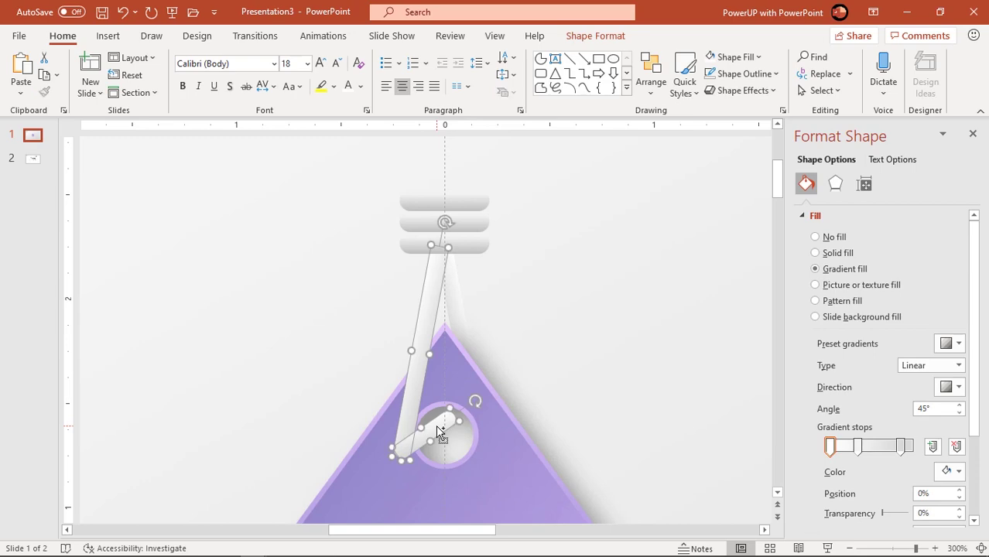
left_click(586, 37)
left_click(172, 91)
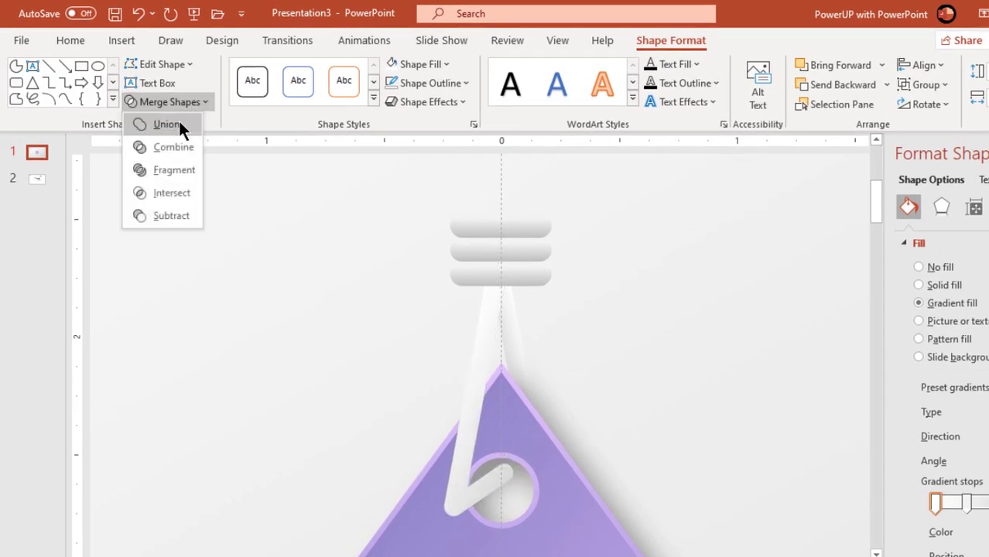
left_click(179, 124)
left_click(662, 332)
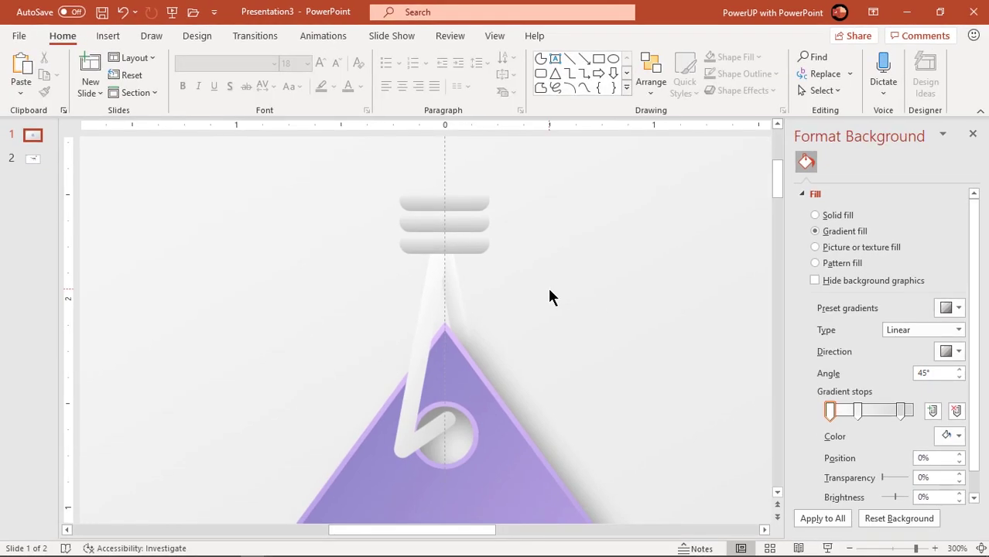
scroll(548, 298, "up", 3)
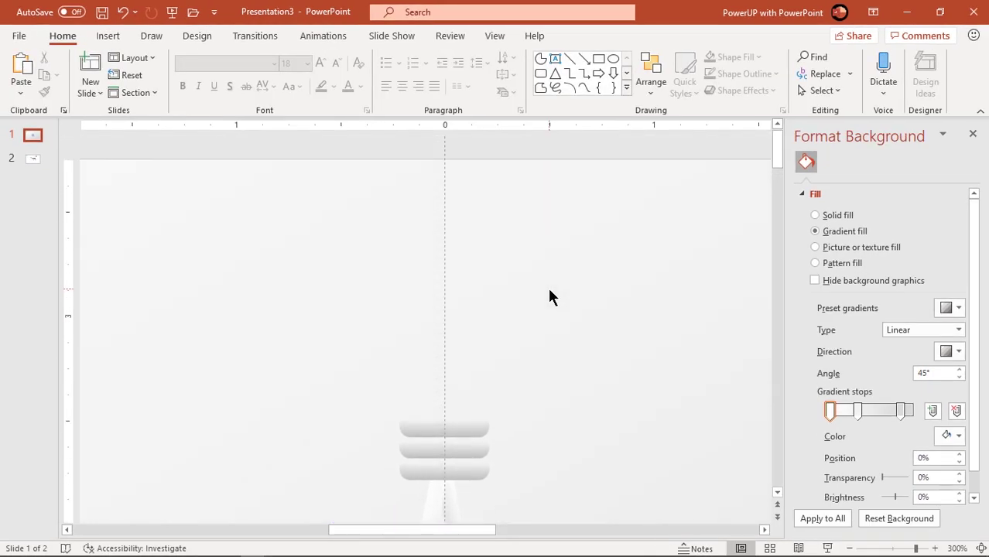
Step: Draw a thin vertical rectangle rod reaching the top hanger bar, with no outline
left_click(110, 35)
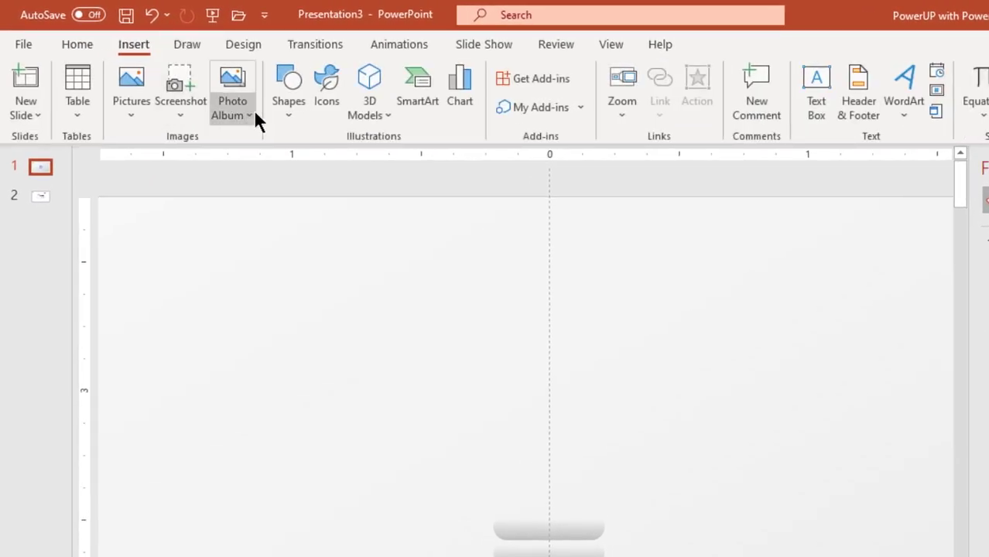
left_click(289, 109)
left_click(353, 160)
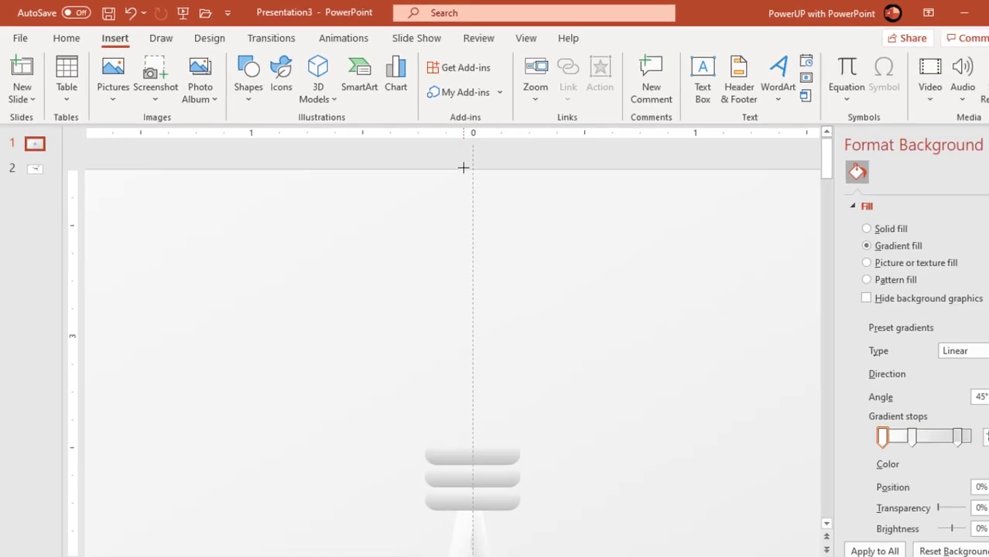
left_click_drag(540, 198, 556, 523)
left_click_drag(447, 420, 448, 423)
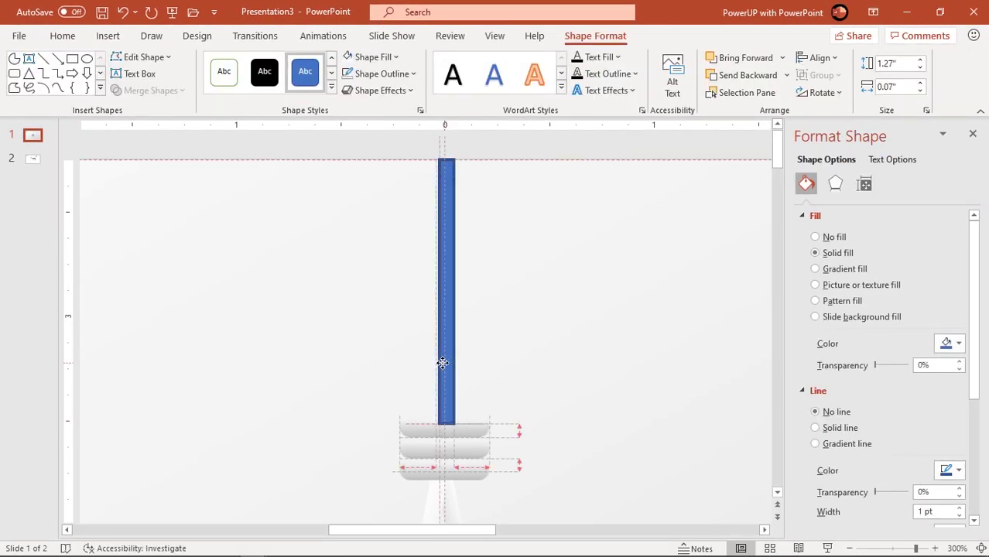
left_click(380, 80)
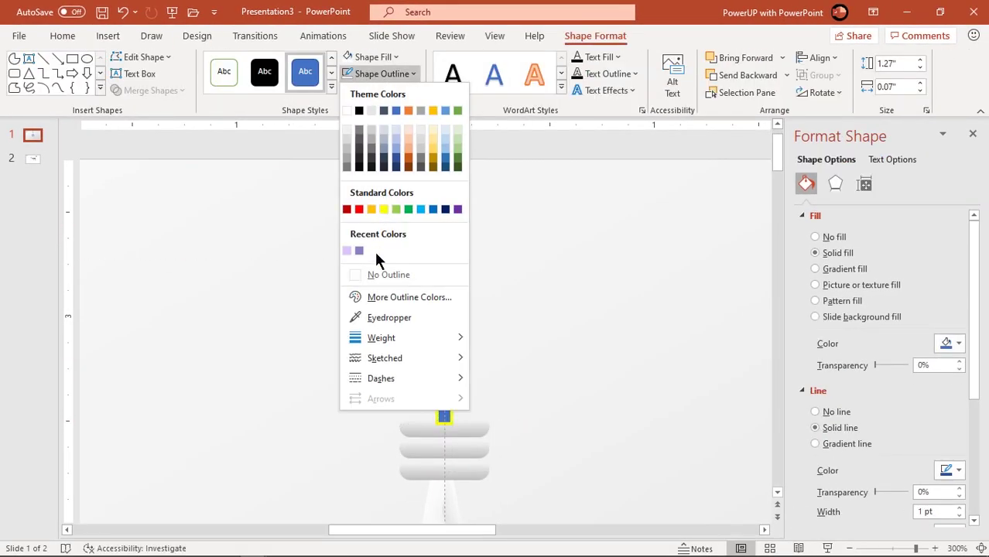
left_click(375, 274)
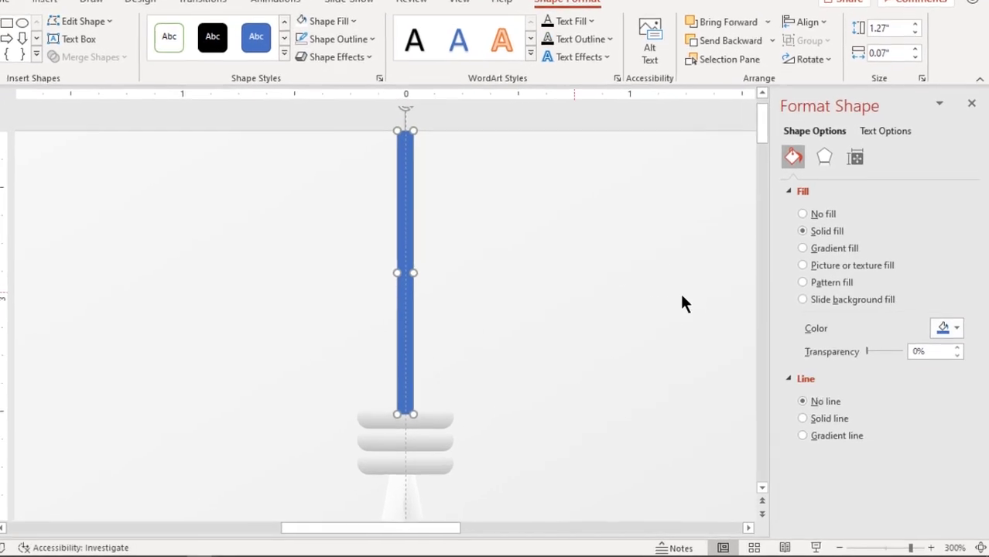
Step: Fill the rod with a 0° gradient, dropping the middle stop and making the right stop grey
left_click(830, 273)
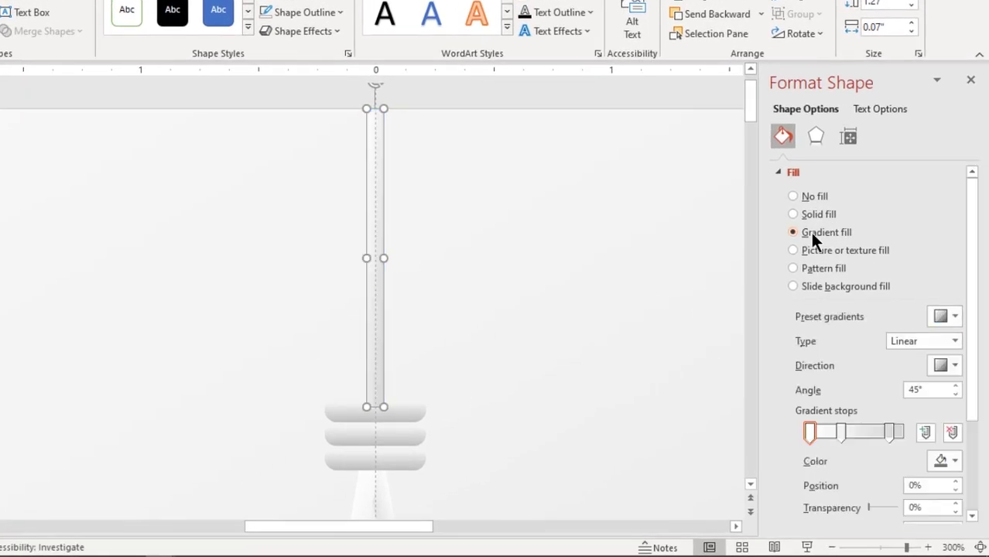
left_click(937, 365)
left_click(936, 396)
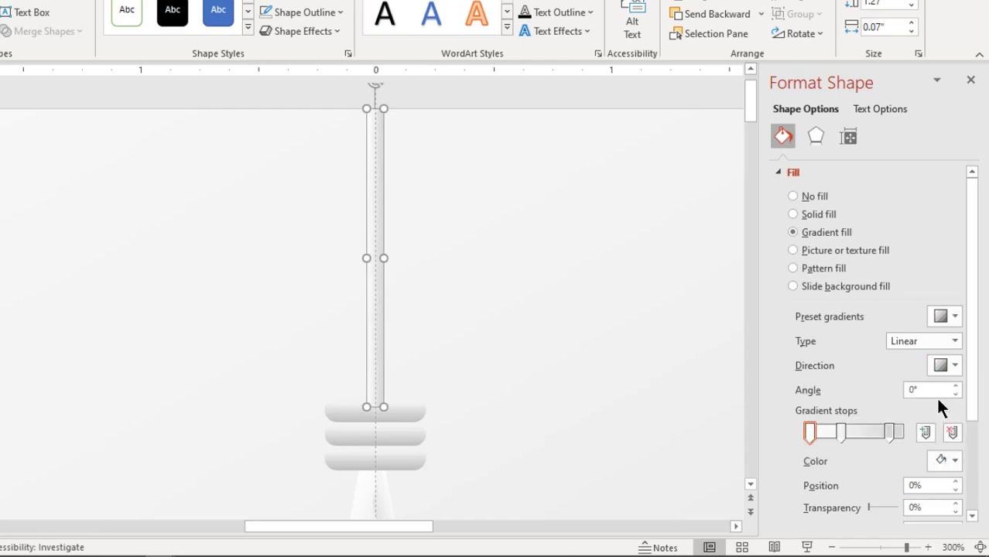
left_click(841, 431)
left_click(951, 434)
left_click(889, 432)
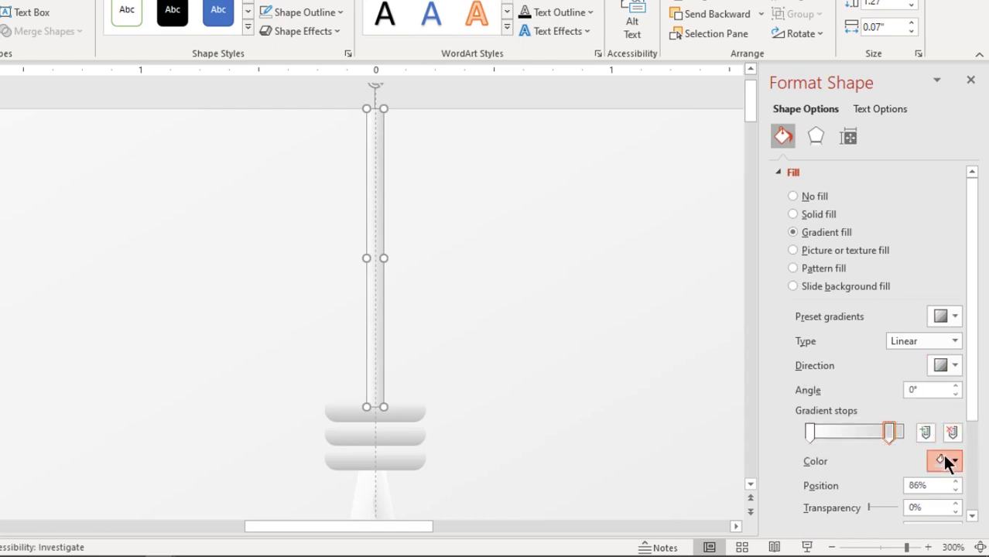
left_click(944, 457)
left_click(854, 285)
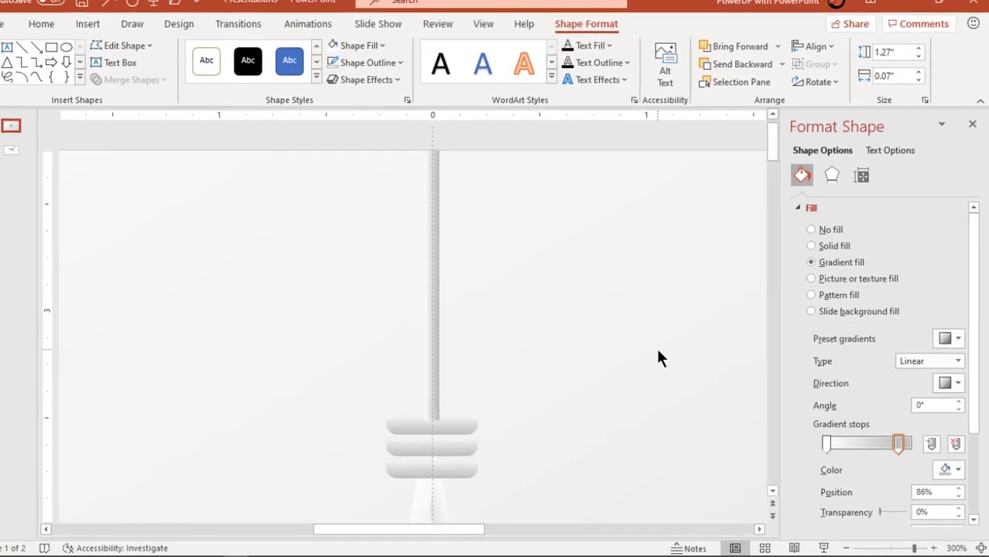
left_click(599, 330)
scroll(643, 357, "down", 5, "ctrl")
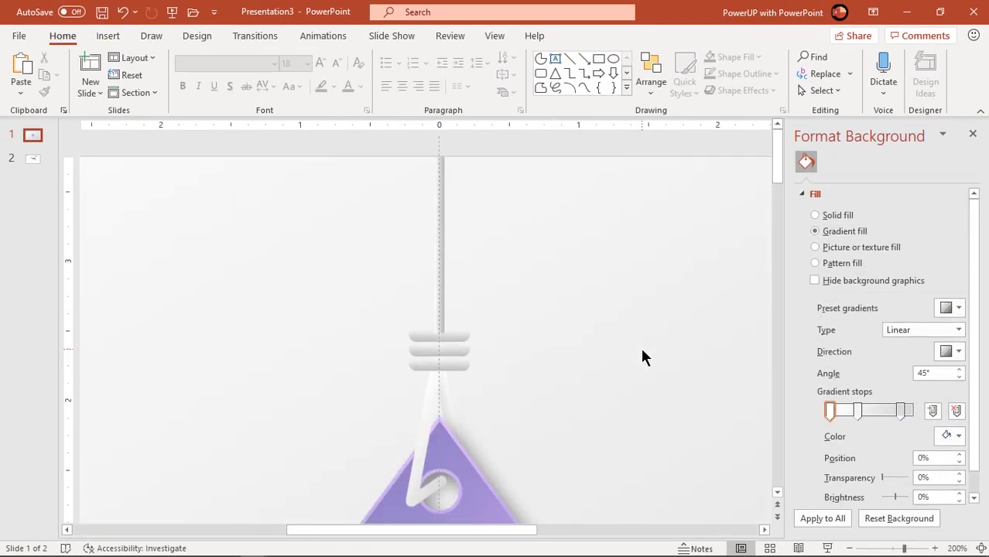
Step: Give the string, knot disks and hook pieces an Offset Right outer shadow preset
left_click(441, 235)
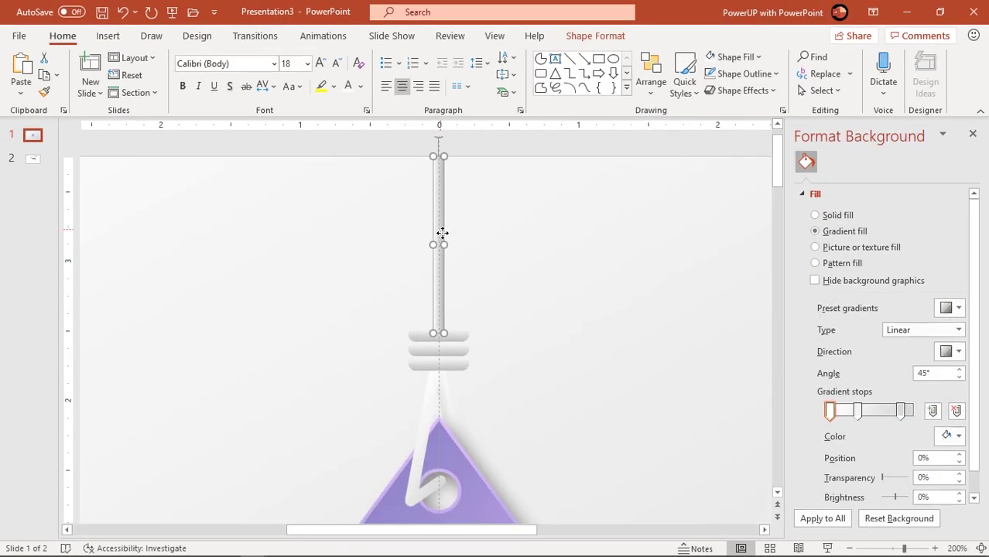
left_click(464, 342, "shift")
left_click(456, 364, "shift")
left_click(447, 398, "shift")
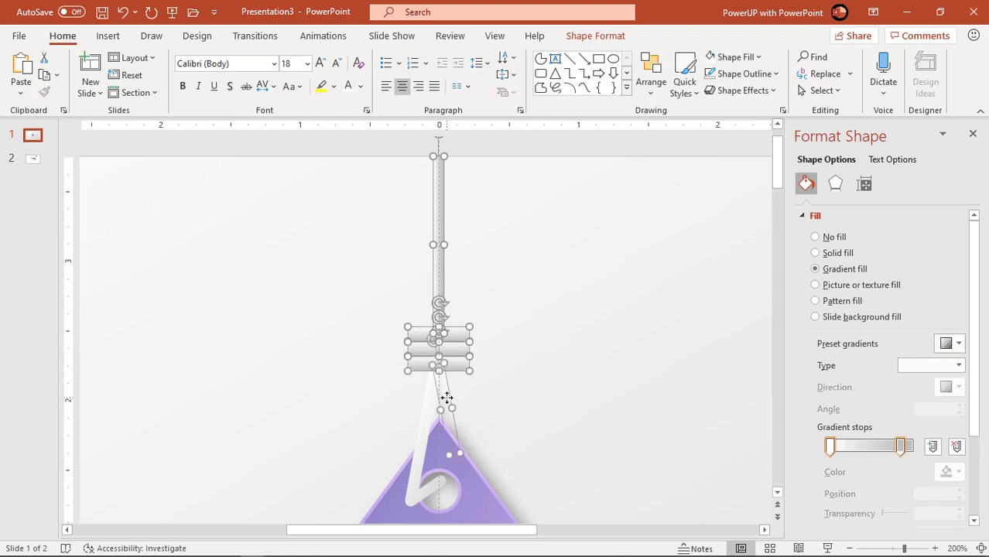
left_click(430, 433, "shift")
left_click(835, 185)
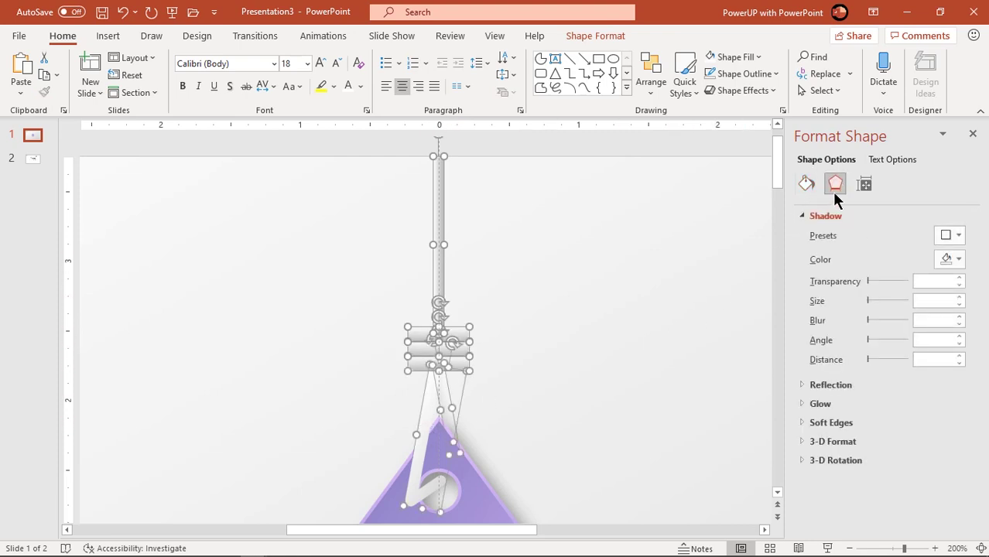
left_click(956, 236)
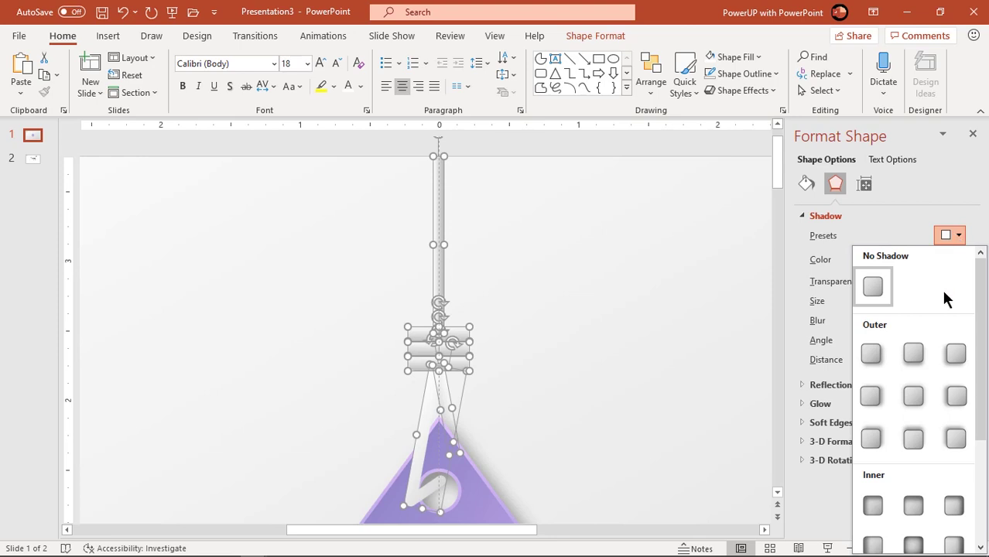
left_click(872, 397)
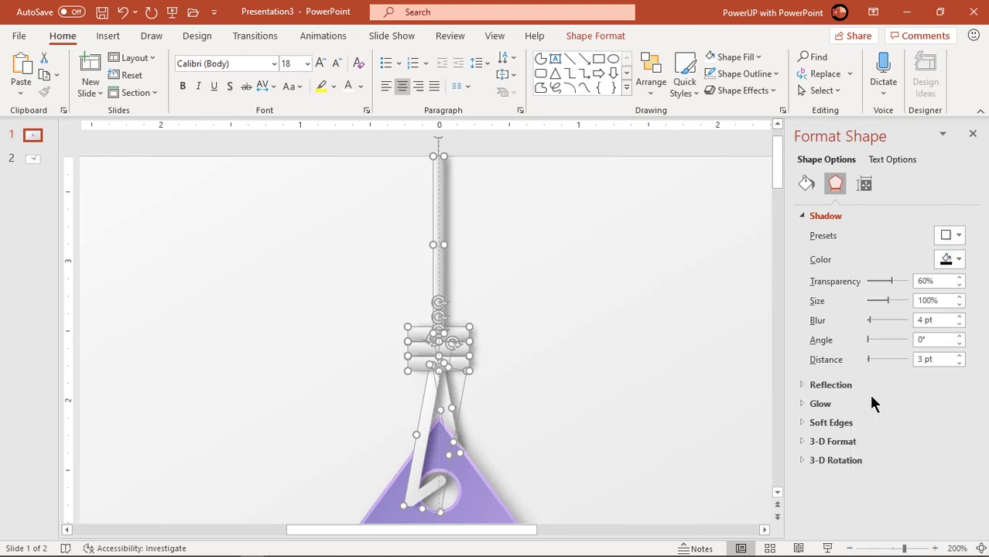
Step: Zoom out and marquee-select every shape of the drop tag
left_click(678, 341)
scroll(678, 334, "down", 5)
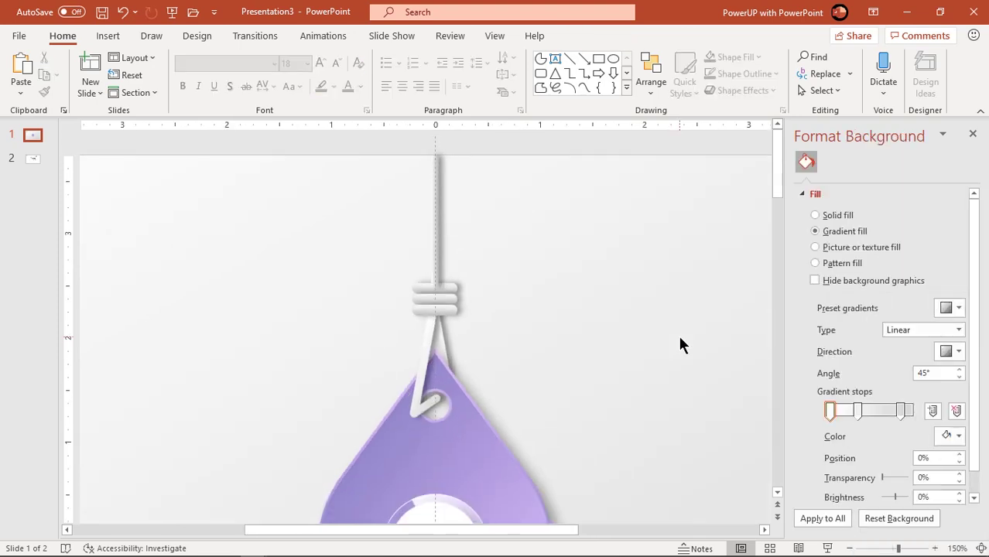
scroll(678, 333, "down", 3)
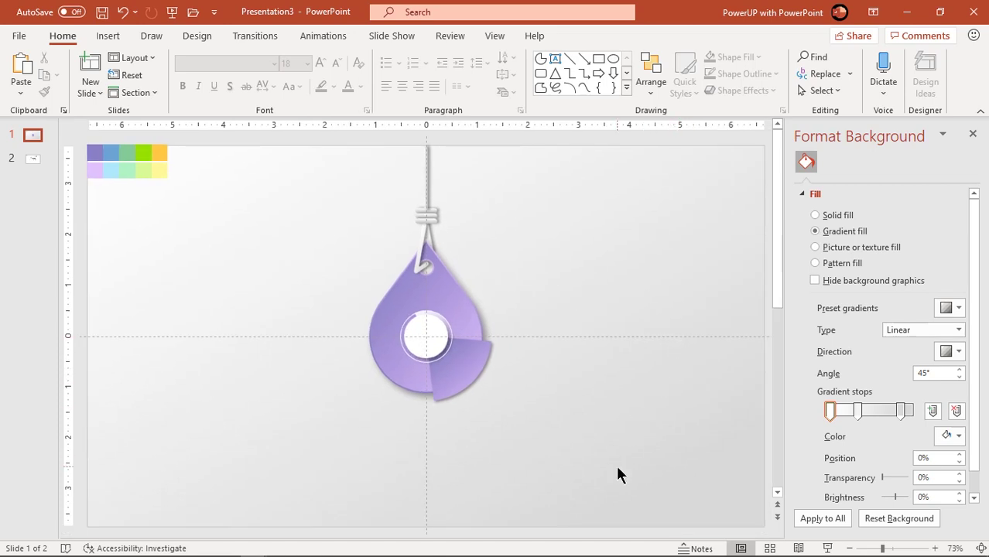
left_click_drag(618, 468, 326, 137)
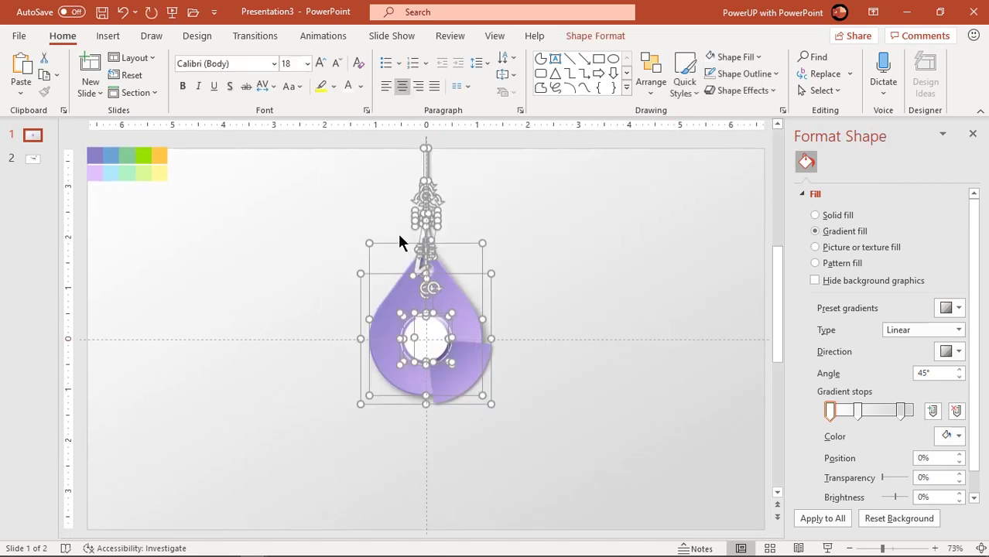
Step: Group the drop tag's shapes and Ctrl+drag copies of the tag at alternating heights
right_click(451, 292)
mouse_move(569, 114)
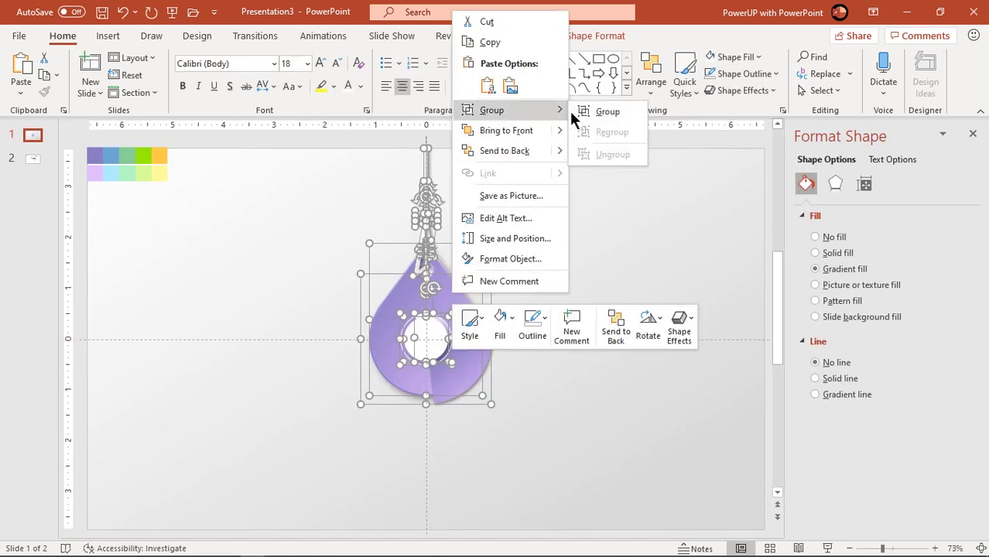
left_click(599, 111)
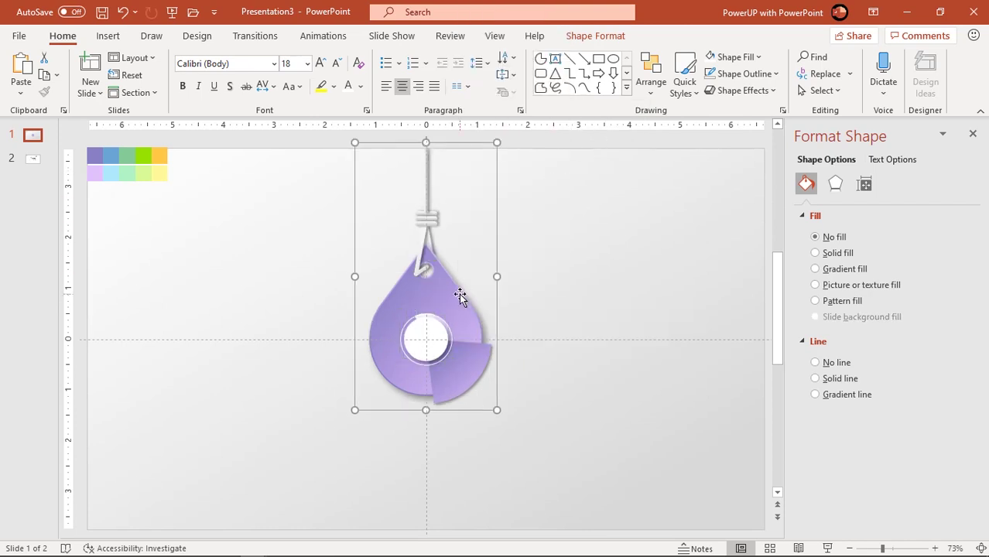
left_click_drag(460, 296, 377, 391)
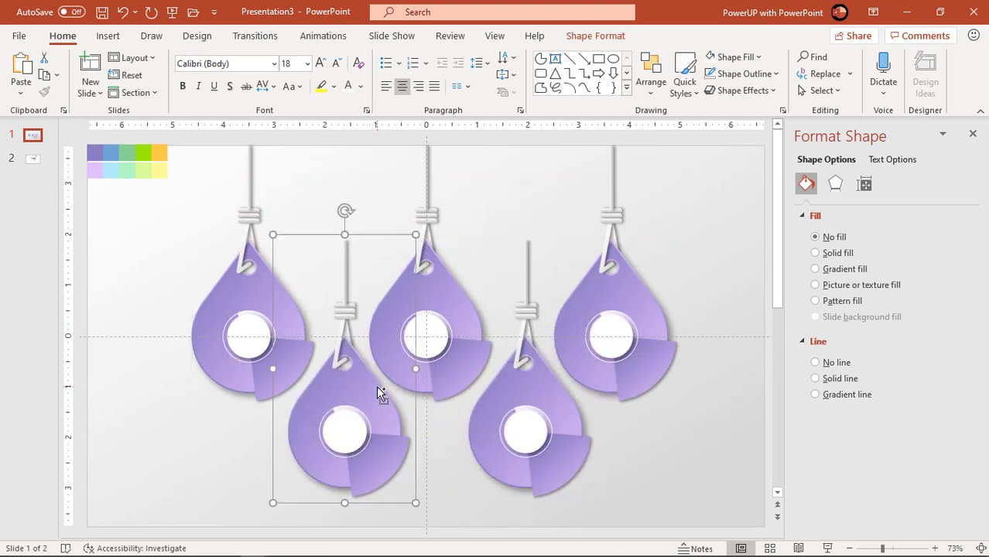
Step: Select all five tags and distribute them horizontally across the slide
left_click(309, 331, "shift")
left_click(460, 320, "shift")
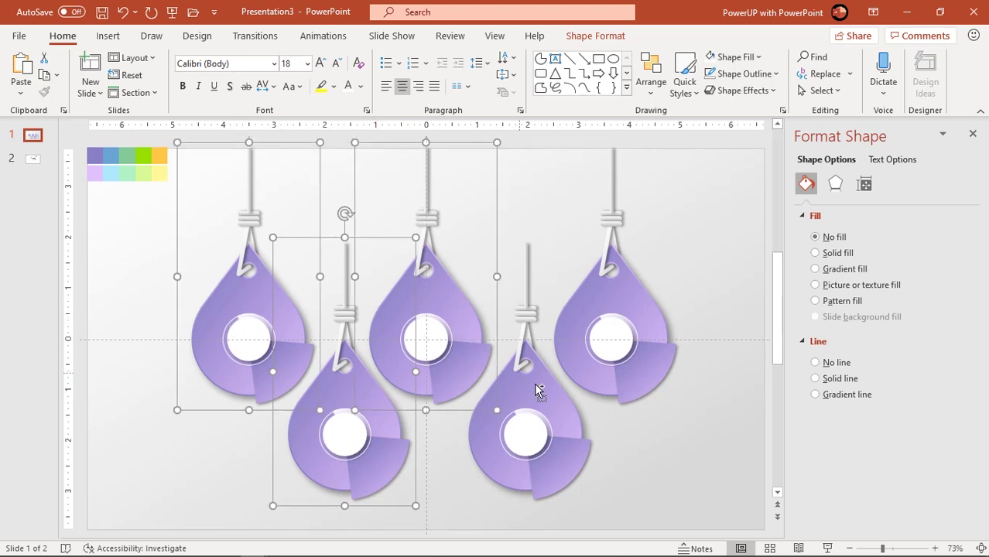
left_click(546, 395, "shift")
left_click(641, 332, "shift")
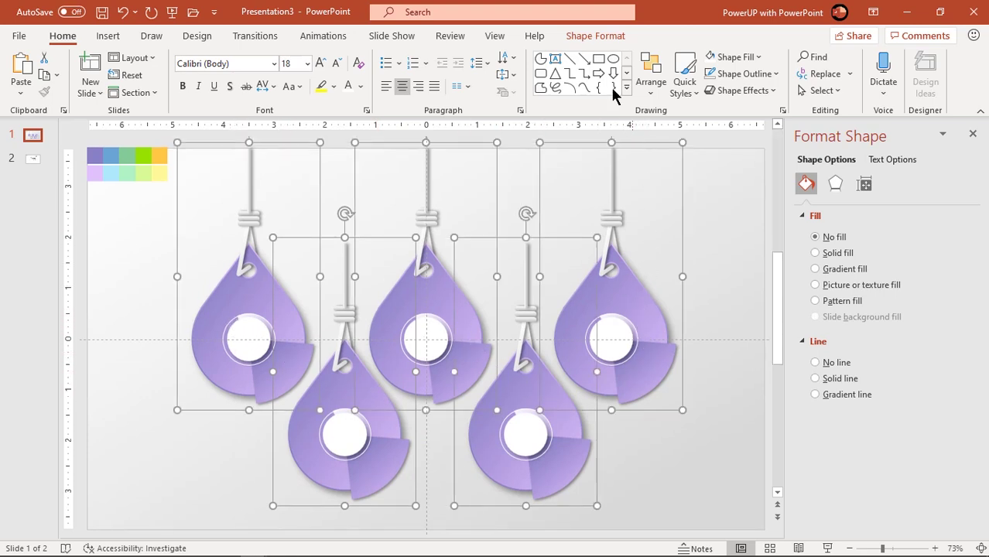
left_click(596, 36)
left_click(818, 58)
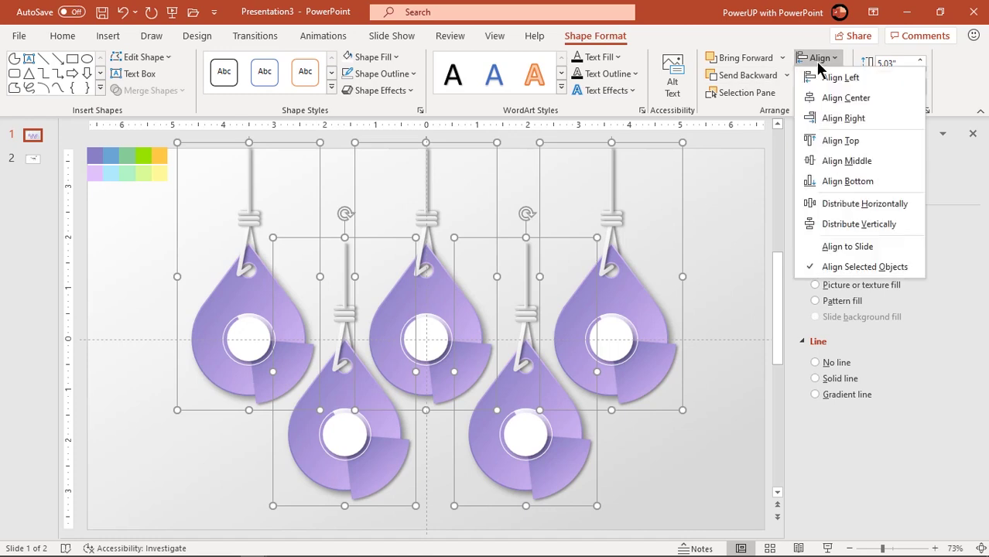
left_click(830, 203)
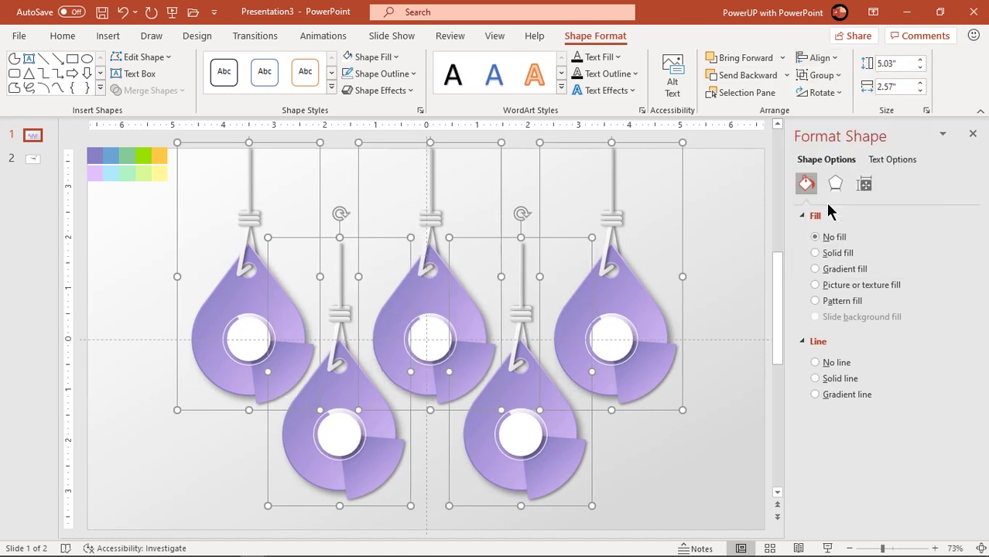
Step: Nudge the five tags slightly left and ungroup them into separate shapes
left_click_drag(467, 312, 462, 312)
right_click(462, 312)
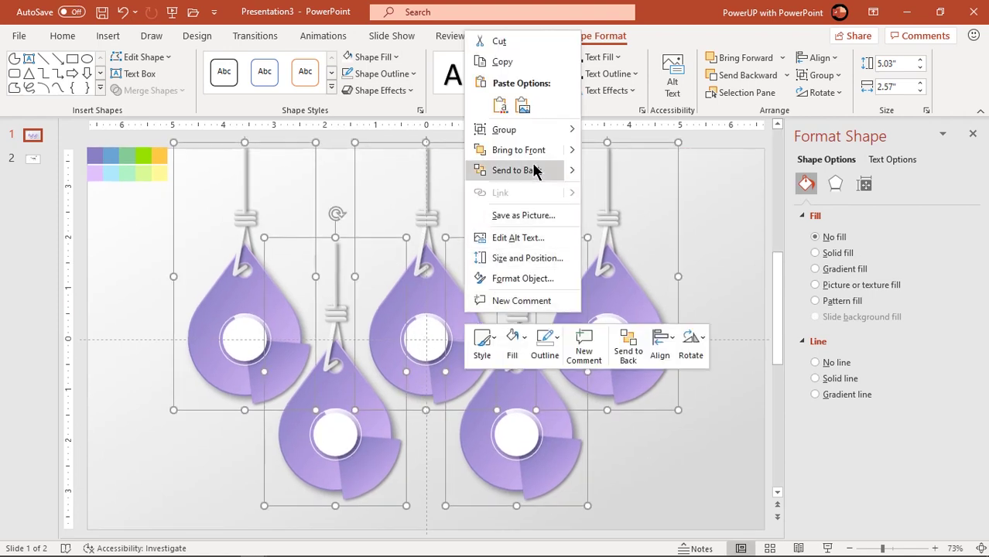
mouse_move(527, 130)
left_click(624, 174)
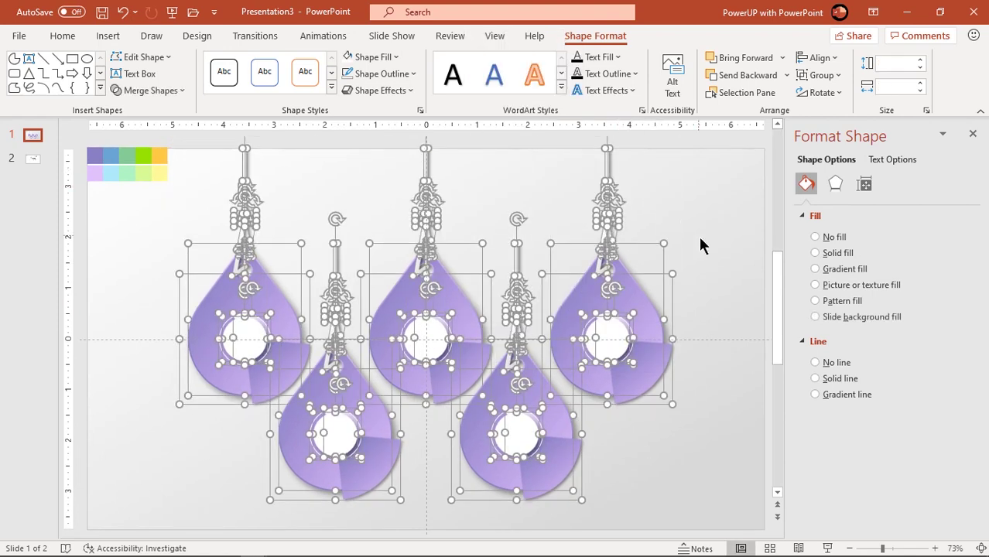
left_click(699, 235)
Step: Stretch both lower tags' short strings up to the slide's top edge
left_click(334, 269)
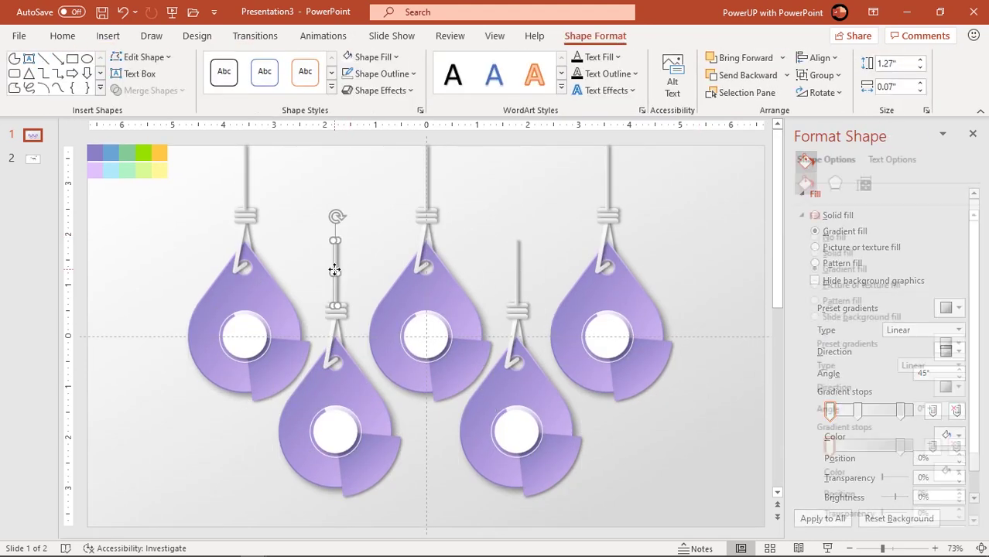
scroll(334, 269, "up", 8)
scroll(334, 268, "up", 4)
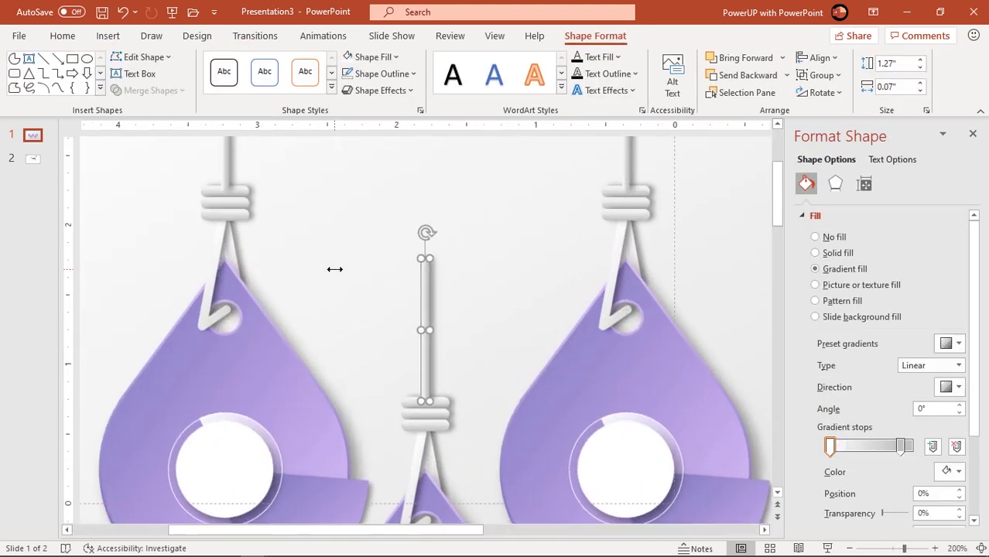
scroll(421, 265, "up", 3)
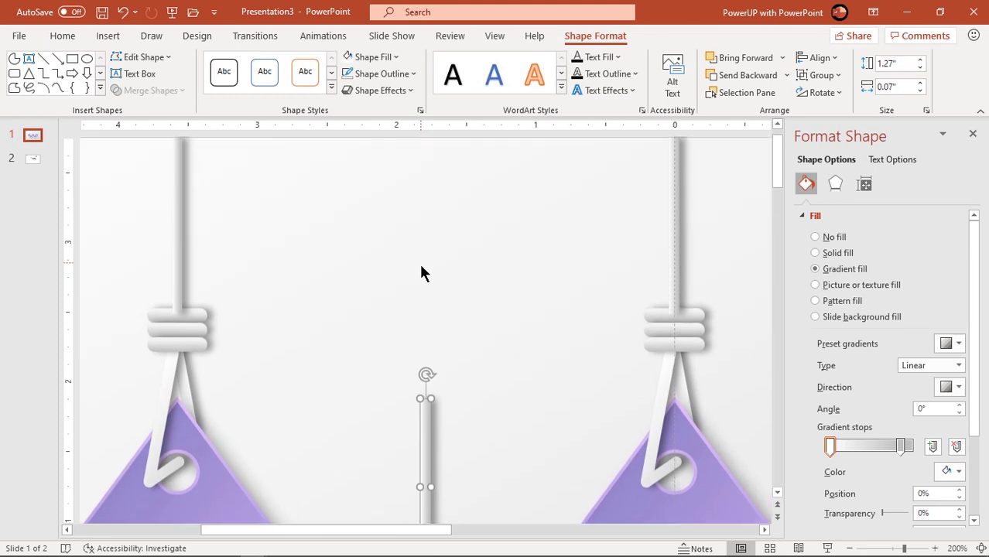
left_click_drag(430, 424, 429, 163)
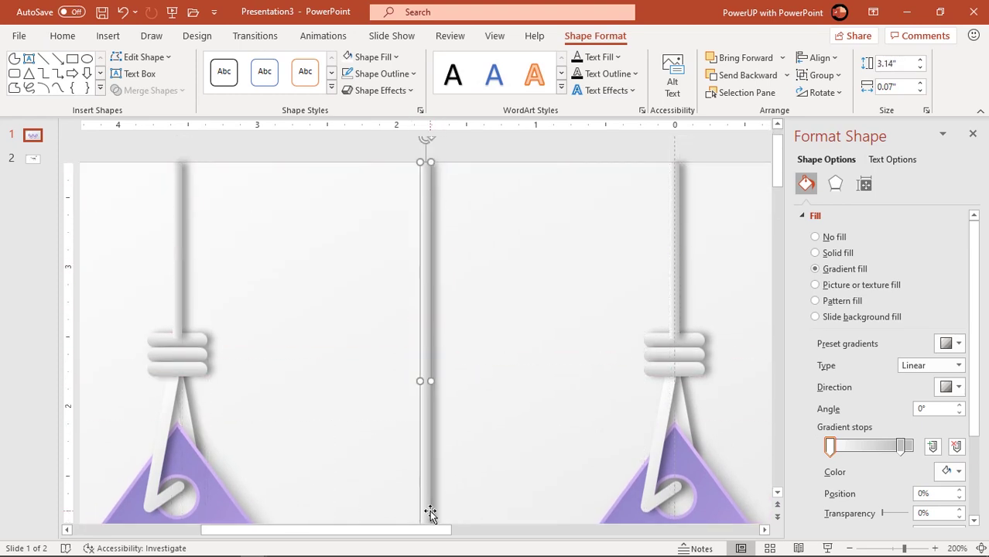
left_click_drag(424, 531, 530, 530)
left_click(628, 433)
left_click_drag(633, 424, 633, 163)
scroll(587, 307, "down", 10, "ctrl")
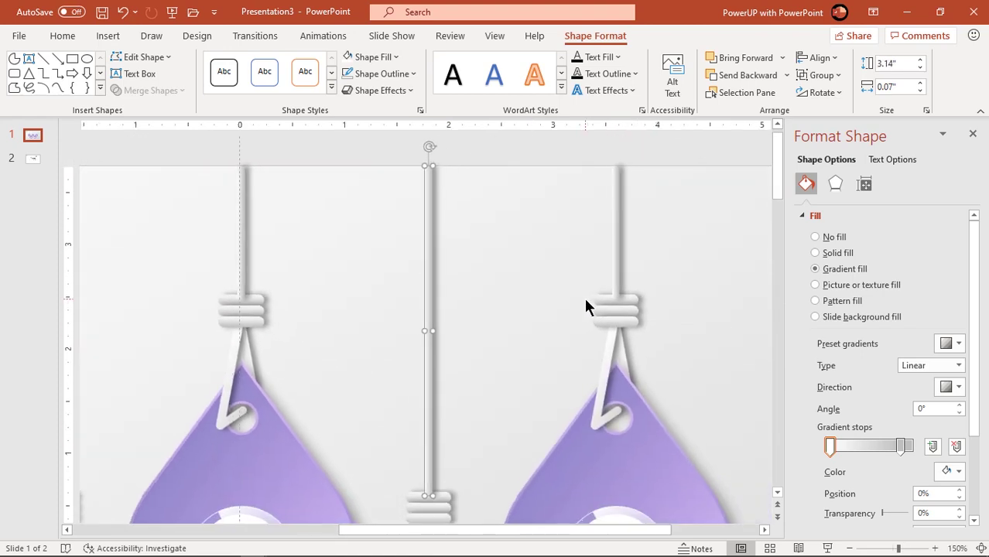
scroll(587, 309, "down", 1, "ctrl")
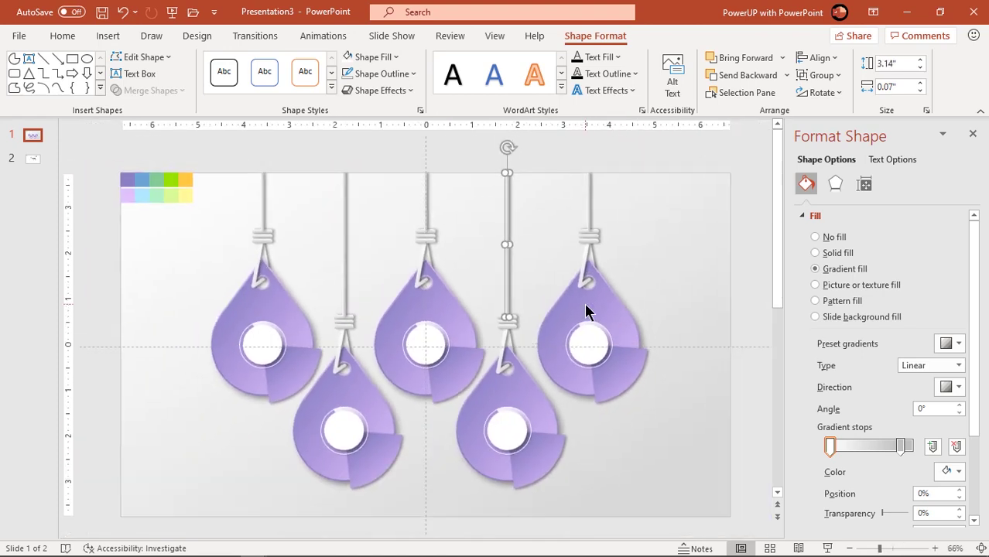
Step: Select the hanging strings and send them to the back behind the tags
left_click(474, 232)
left_click(508, 246)
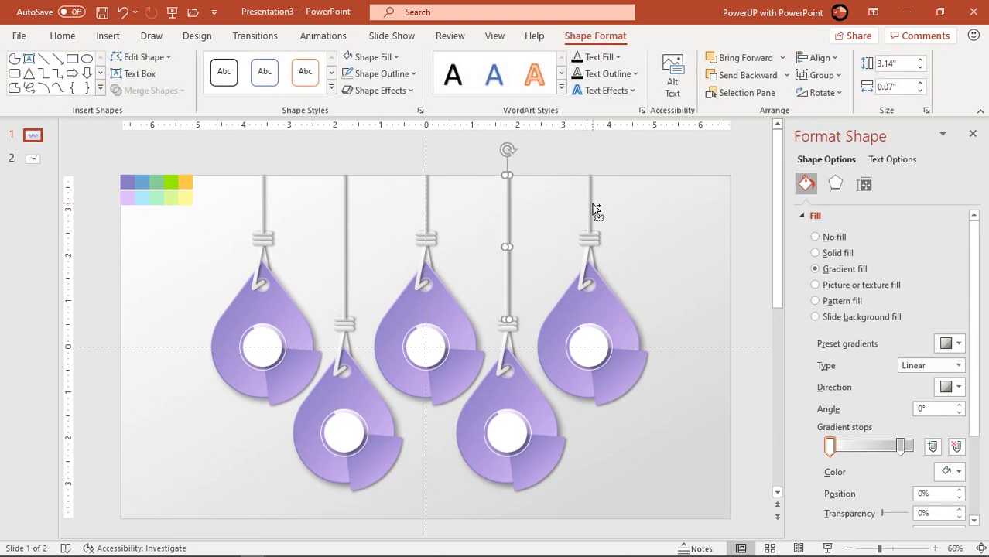
left_click(590, 203, "shift")
left_click(426, 203, "shift")
left_click(347, 232, "shift")
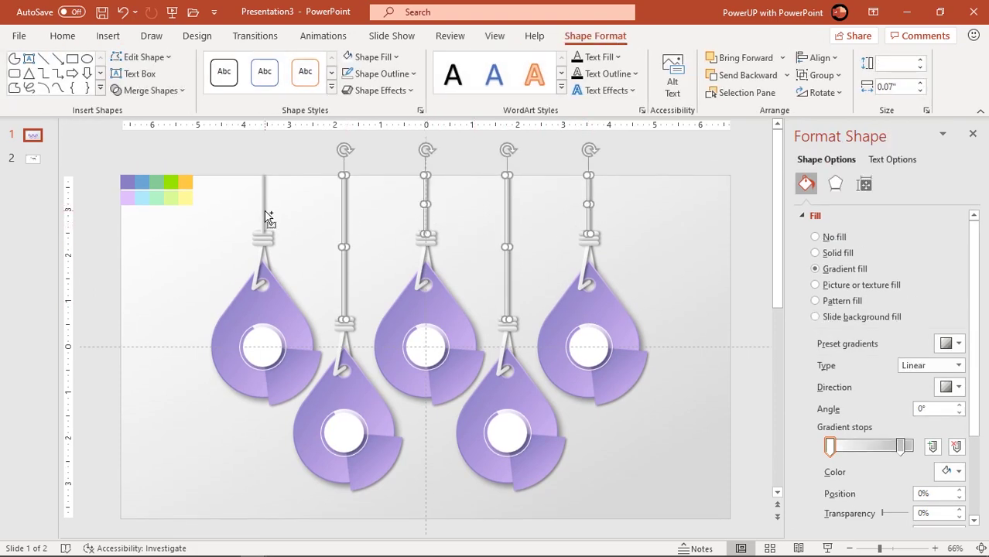
right_click(263, 219)
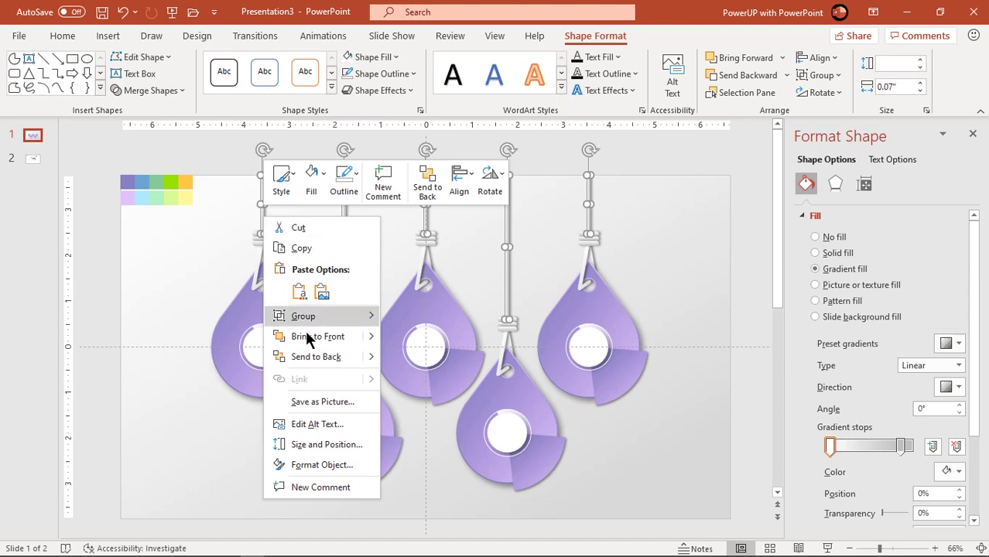
left_click(306, 361)
left_click(180, 283)
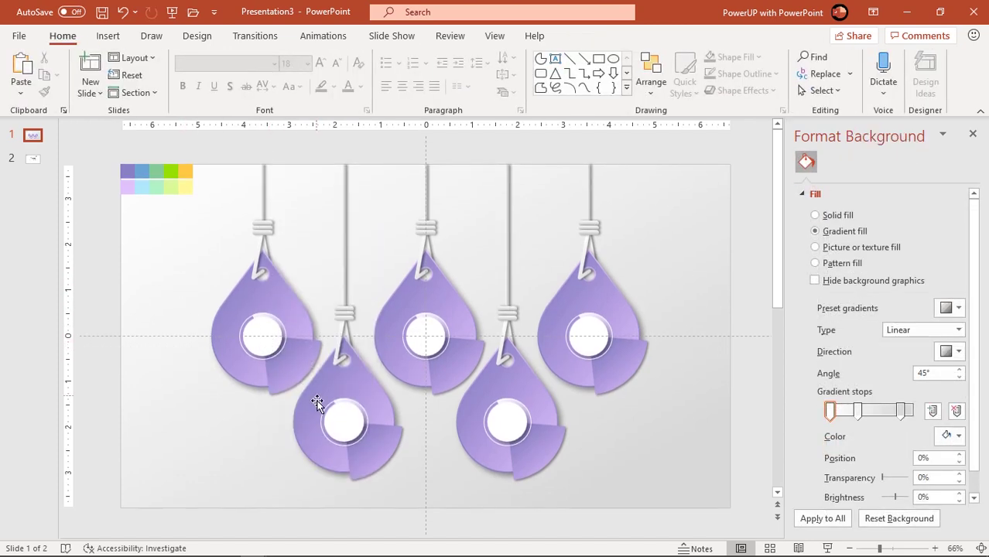
left_click(311, 406)
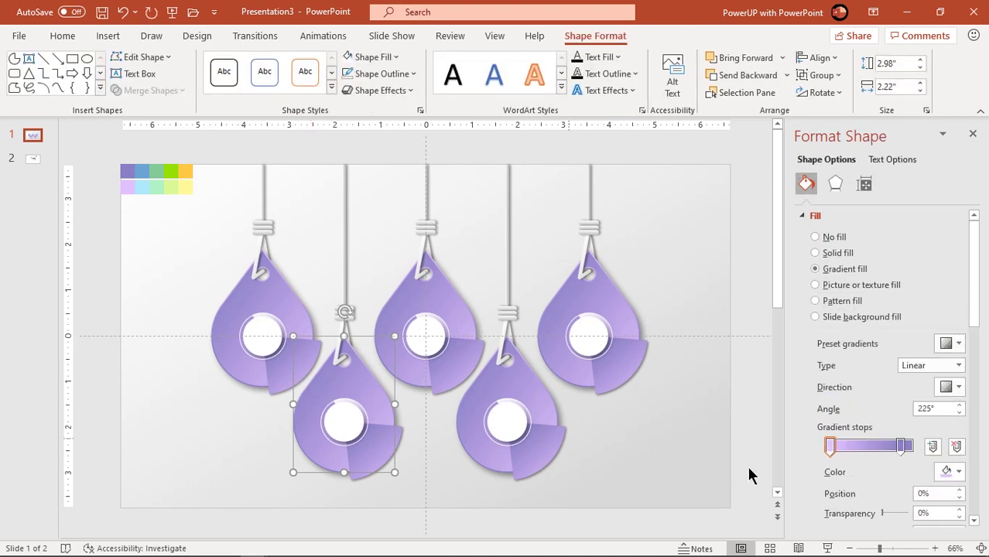